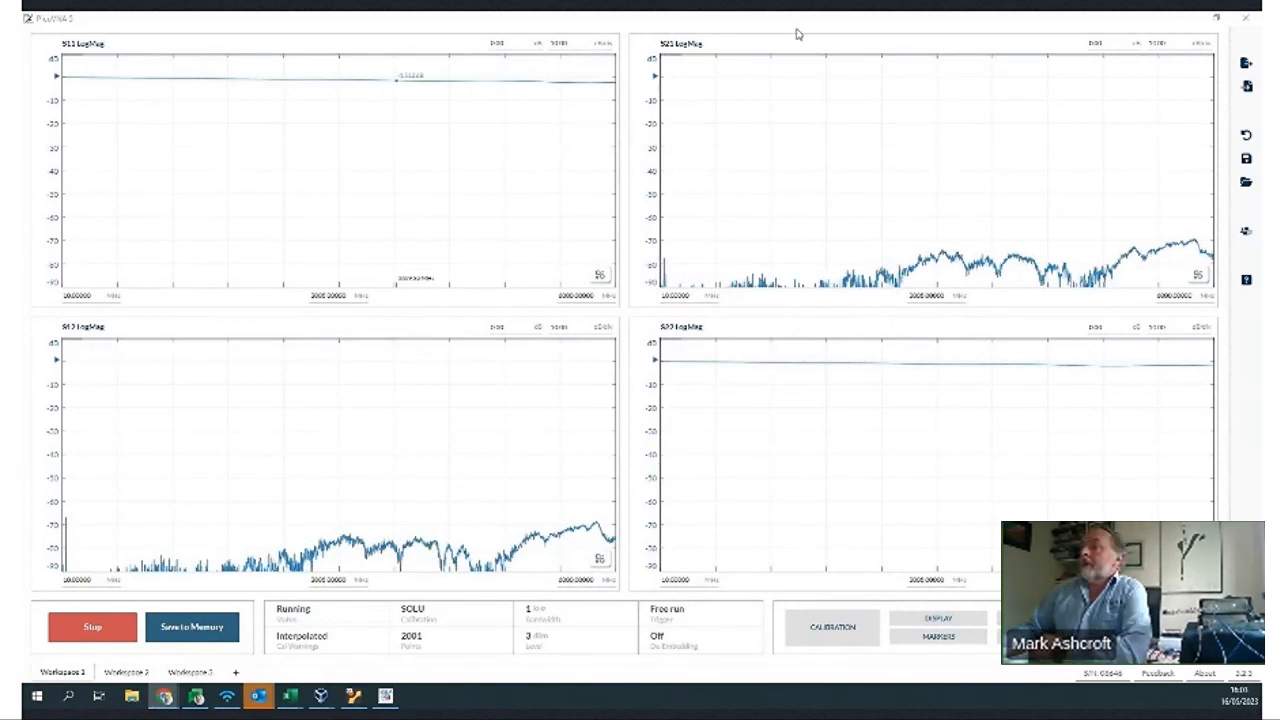
- Set the vertical scale of the S11 log magnitude plot to 0.50 dB per division
click(564, 42)
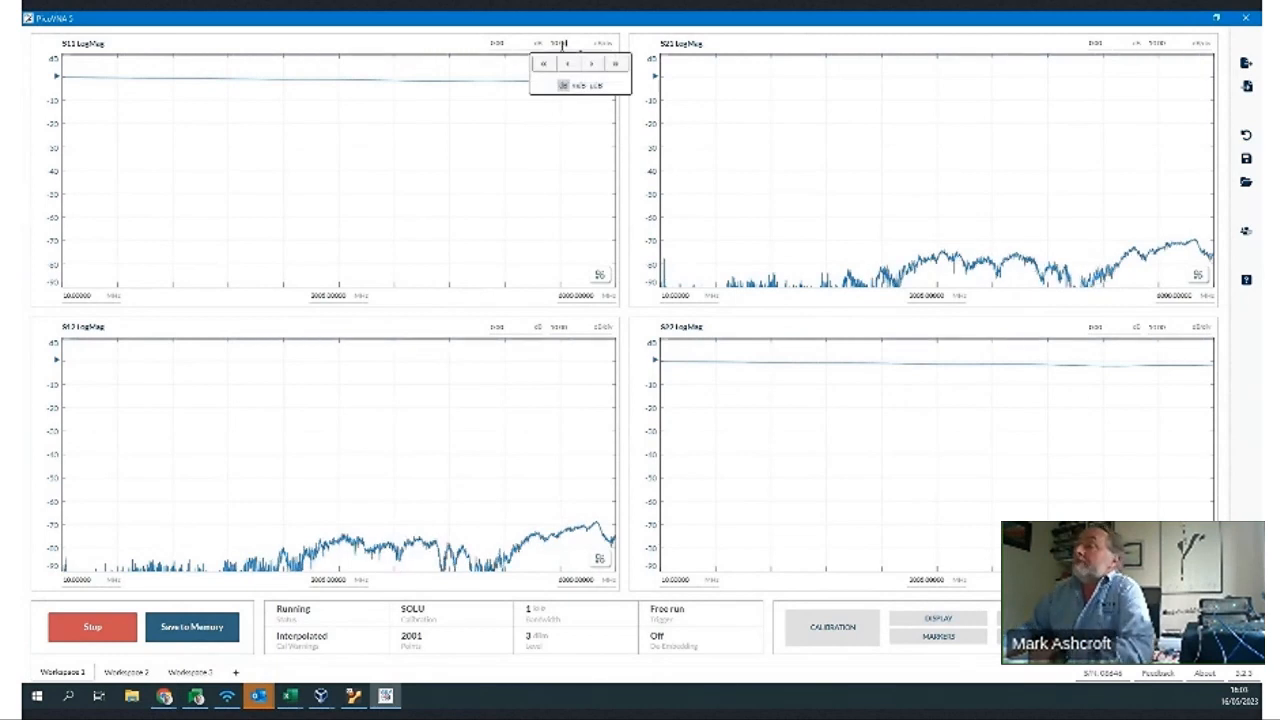
scroll(562, 46, down, 2)
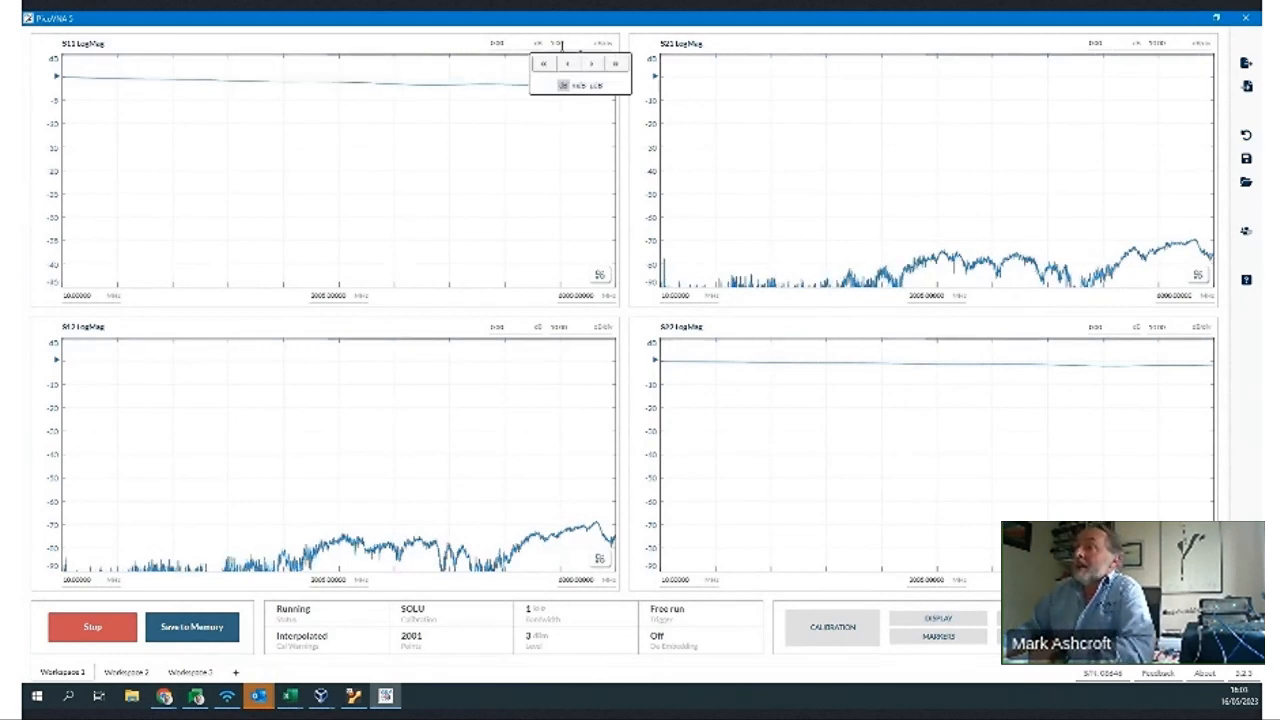
scroll(562, 45, down, 1)
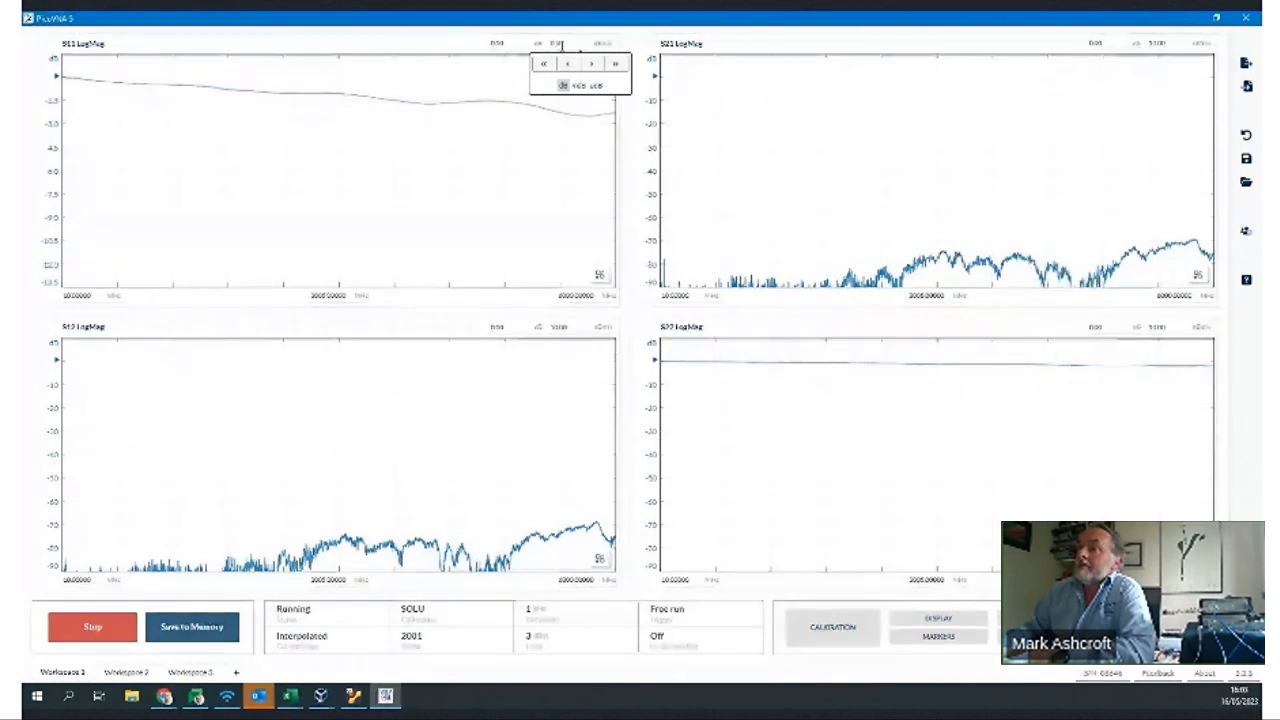
scroll(562, 45, down, 2)
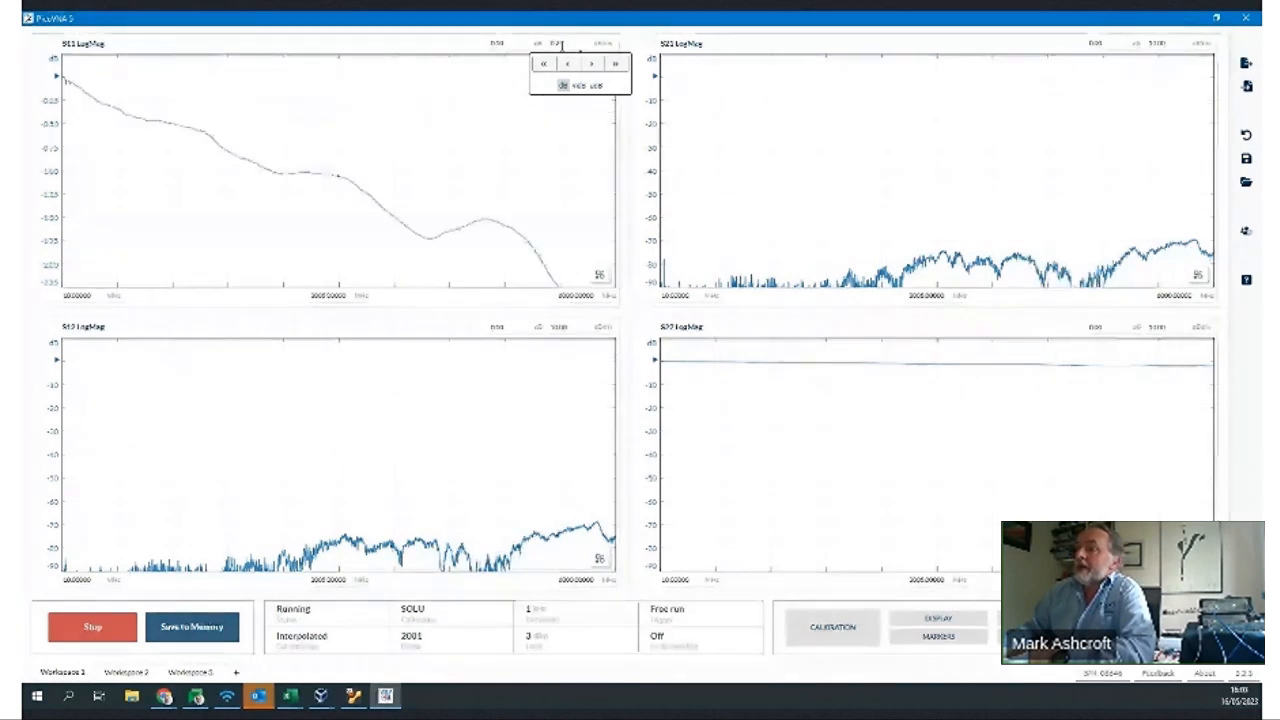
scroll(562, 45, up, 1)
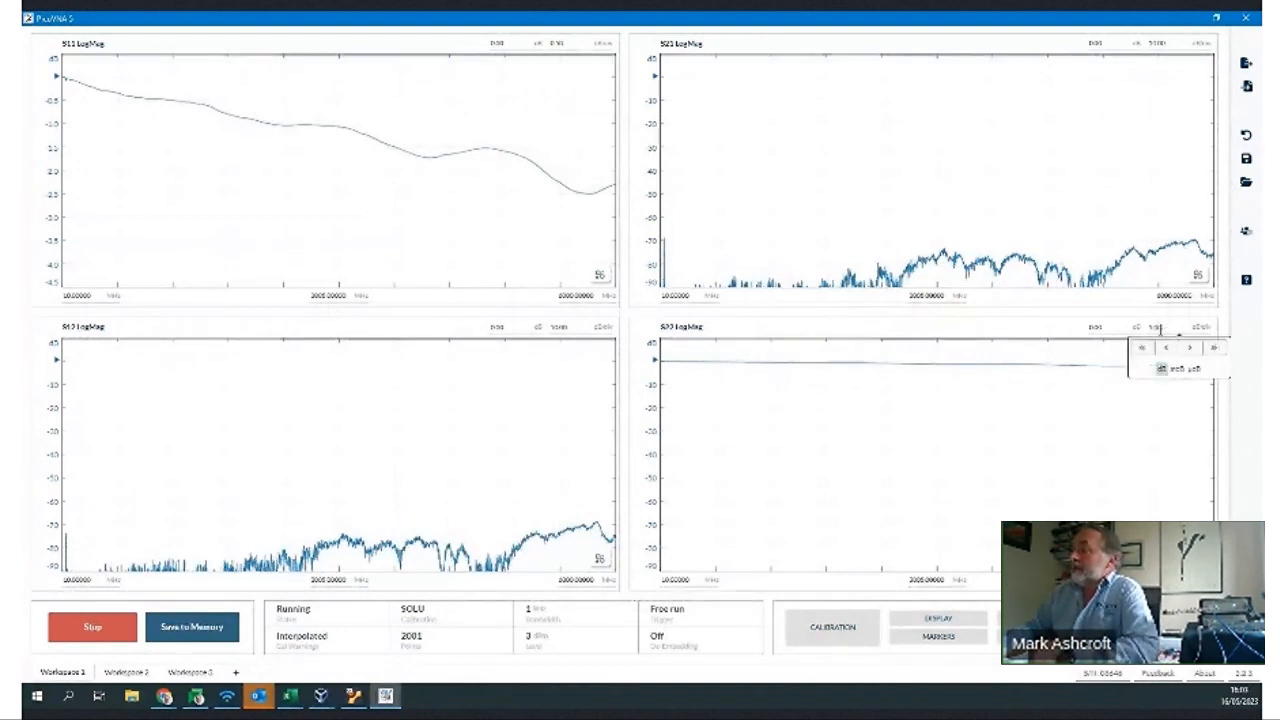
- Set the vertical scale of the S22 log magnitude plot to 0.50 dB per division
scroll(1157, 328, down, 1)
scroll(1160, 330, down, 3)
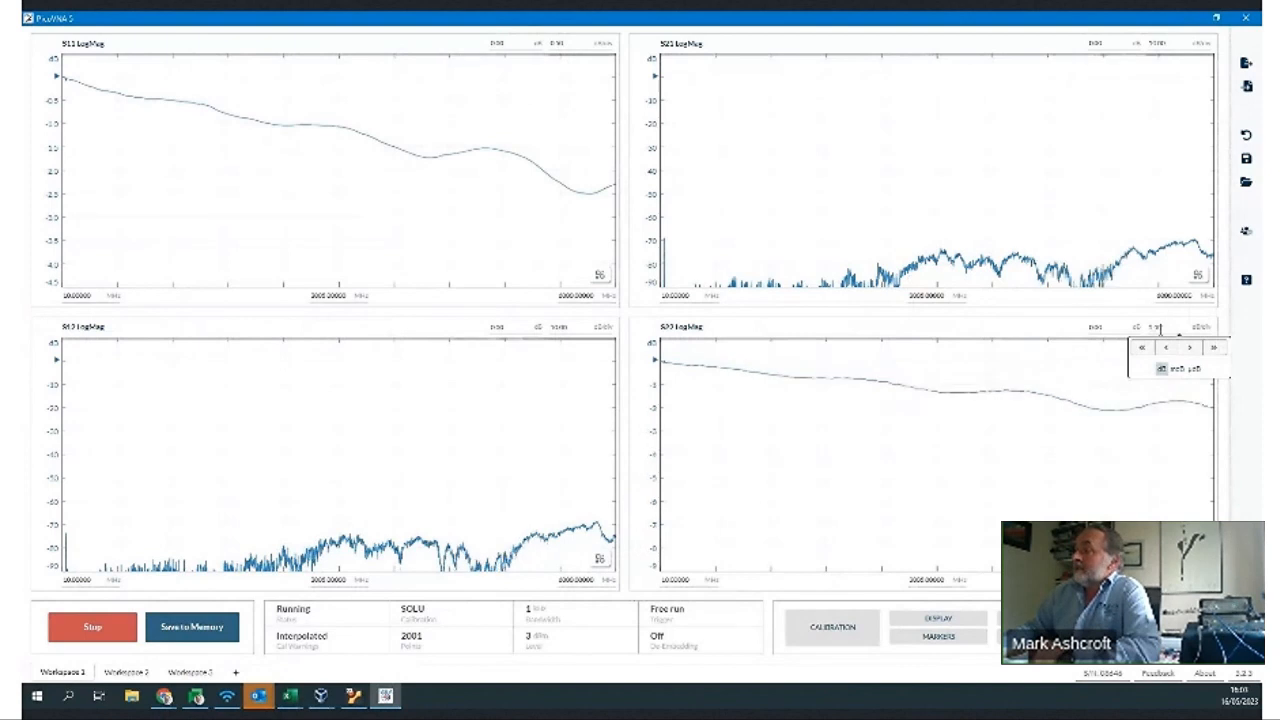
scroll(1160, 330, down, 1)
scroll(1160, 330, up, 1)
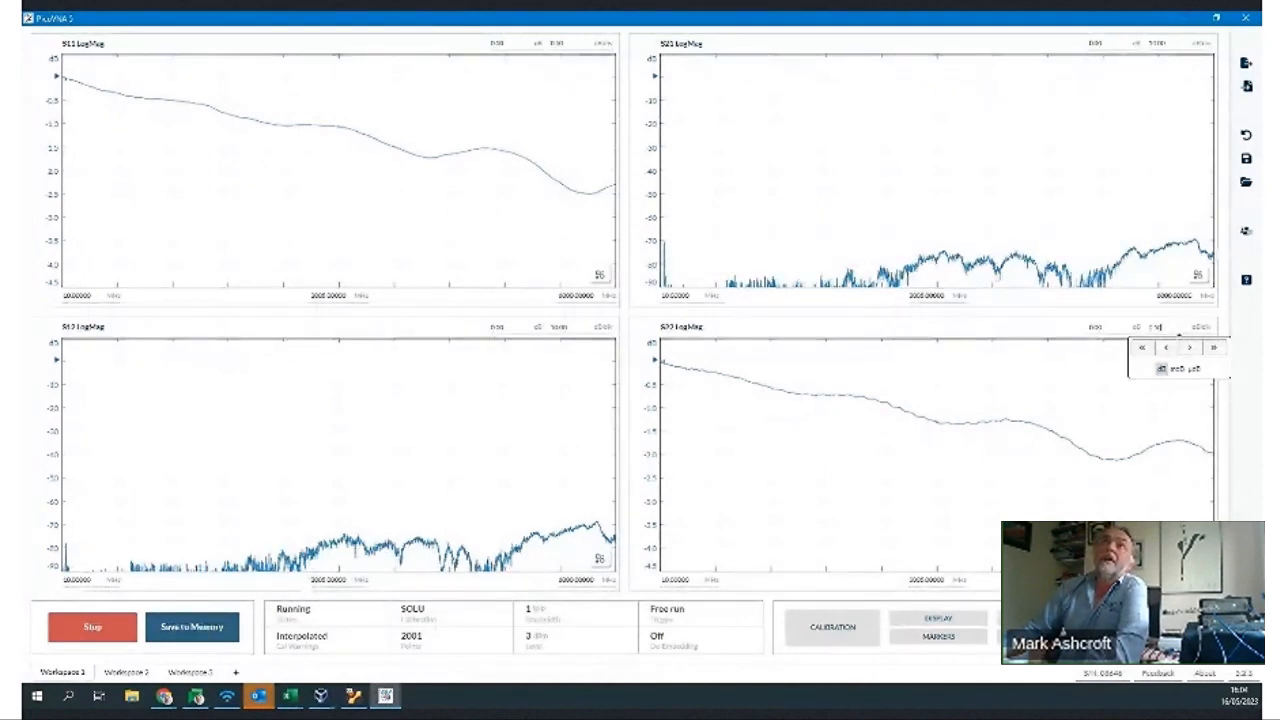
- Add a second axis to the S11 plot and set its trace to Phase
right_click(523, 178)
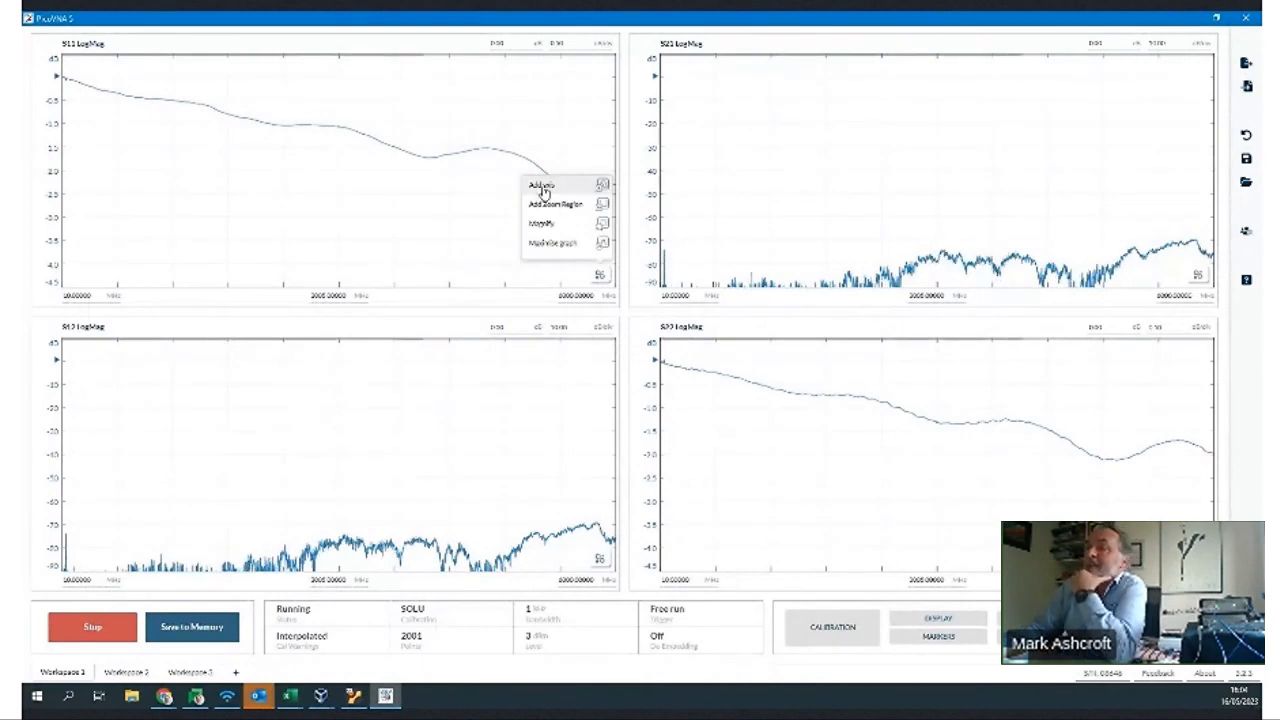
click(543, 186)
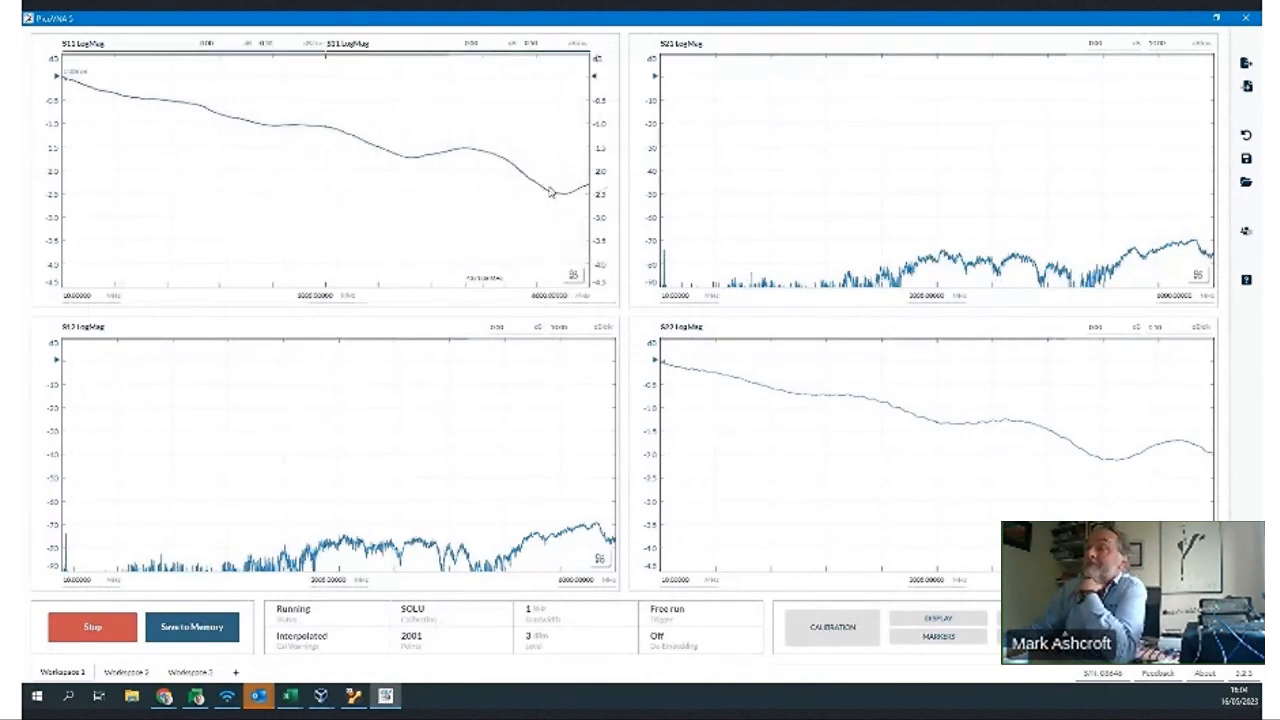
click(347, 48)
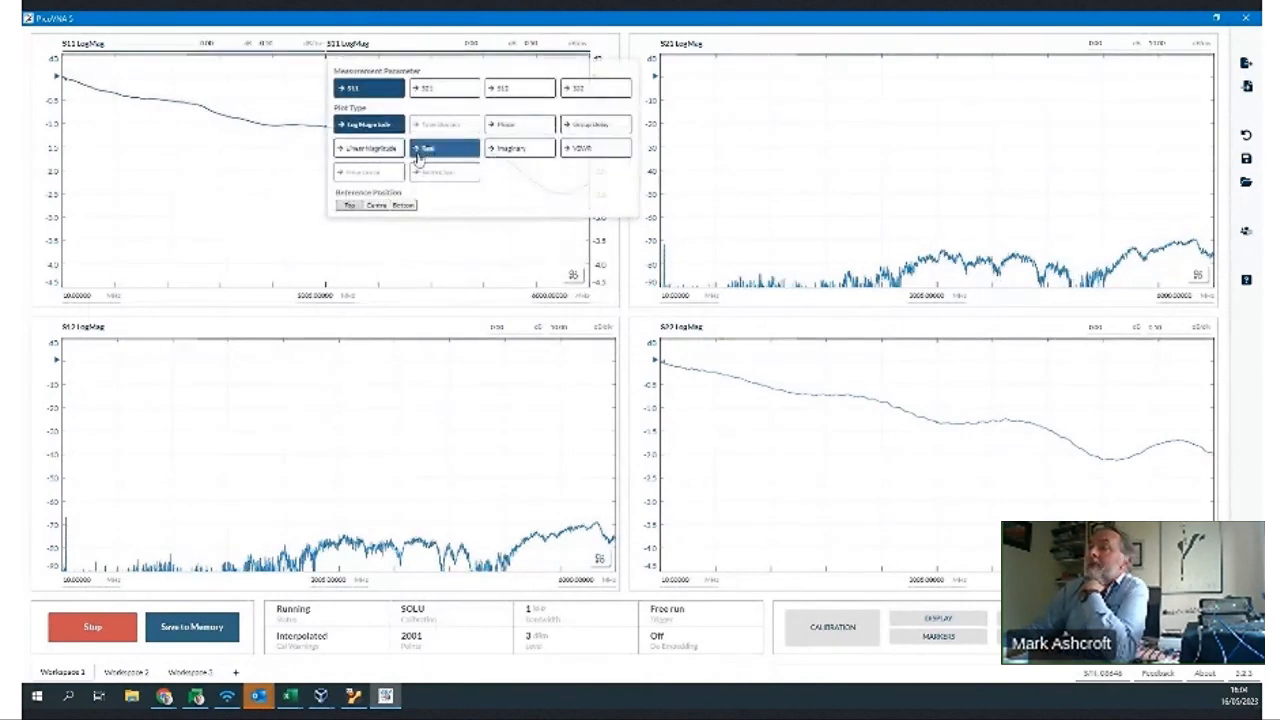
click(512, 125)
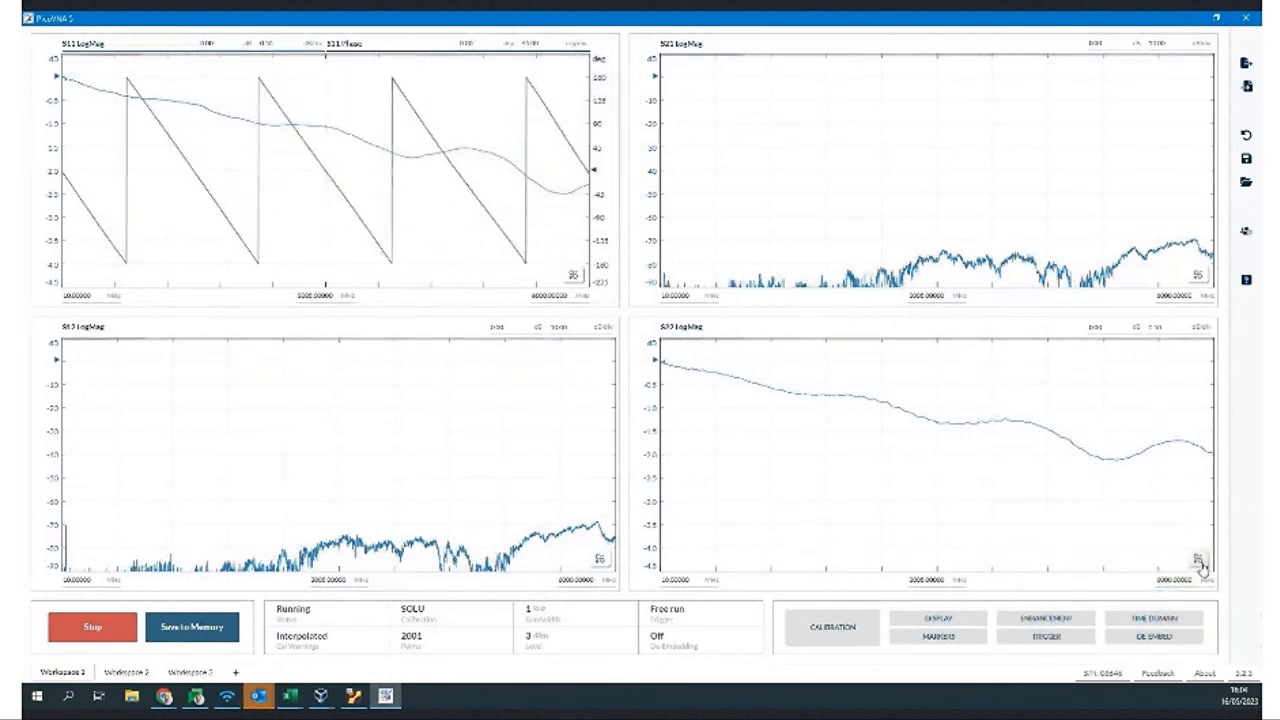
- Add a second axis to the S22 plot and set its trace to Phase
click(1198, 558)
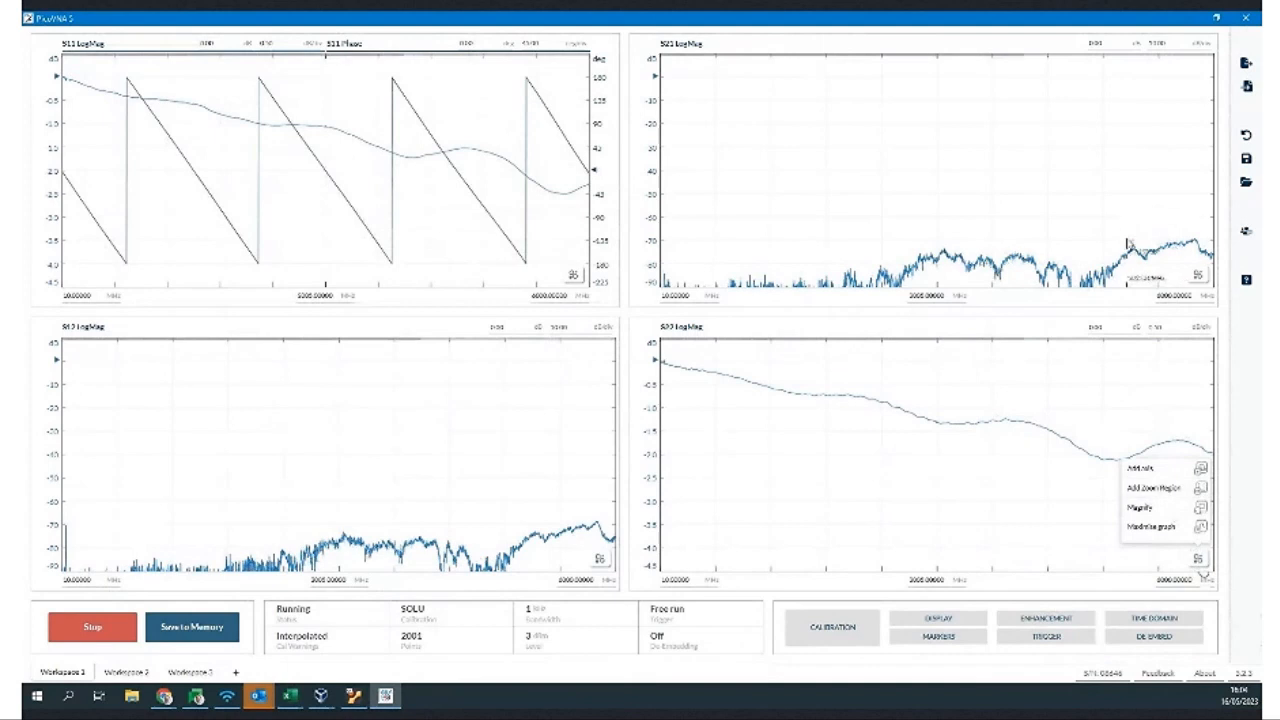
click(1140, 470)
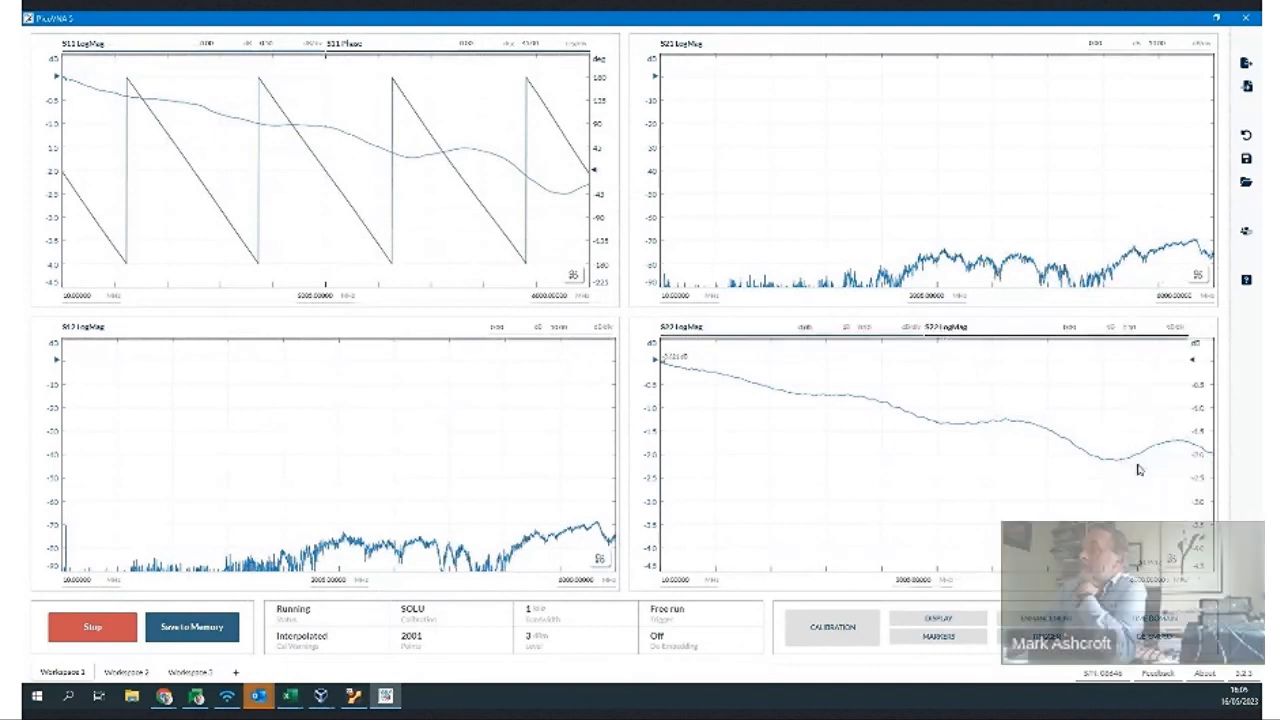
click(940, 330)
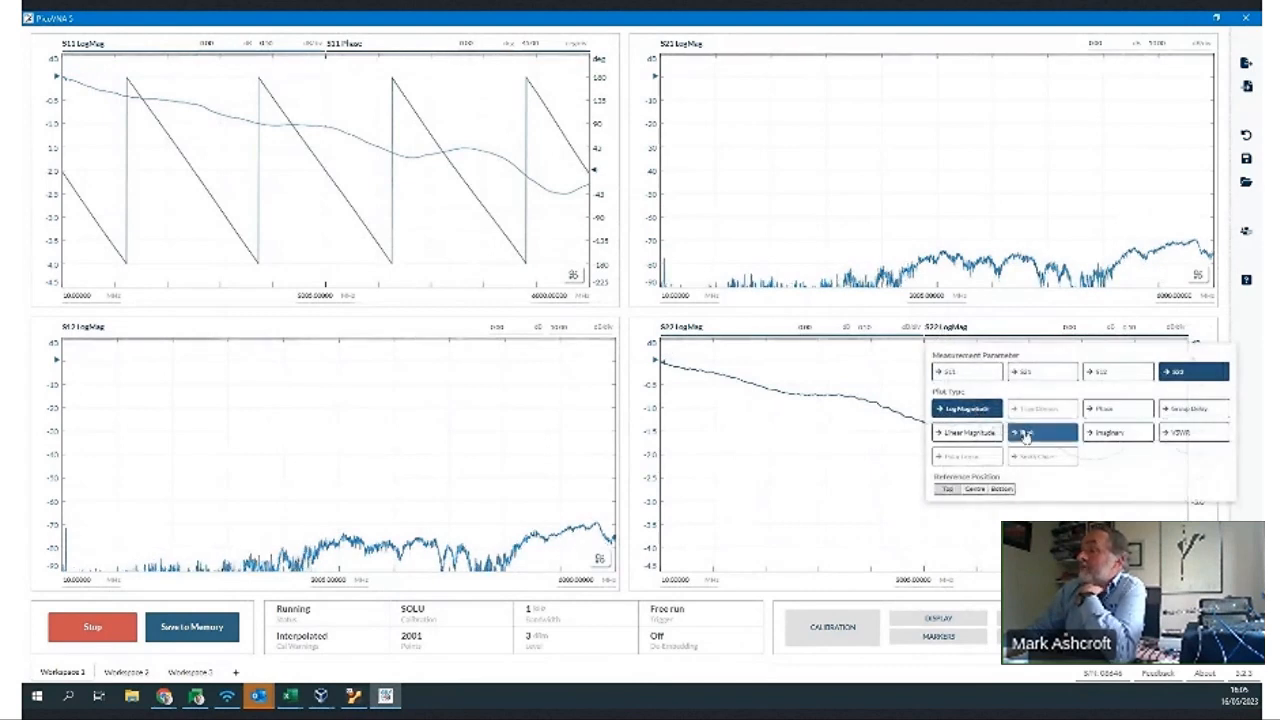
click(1090, 421)
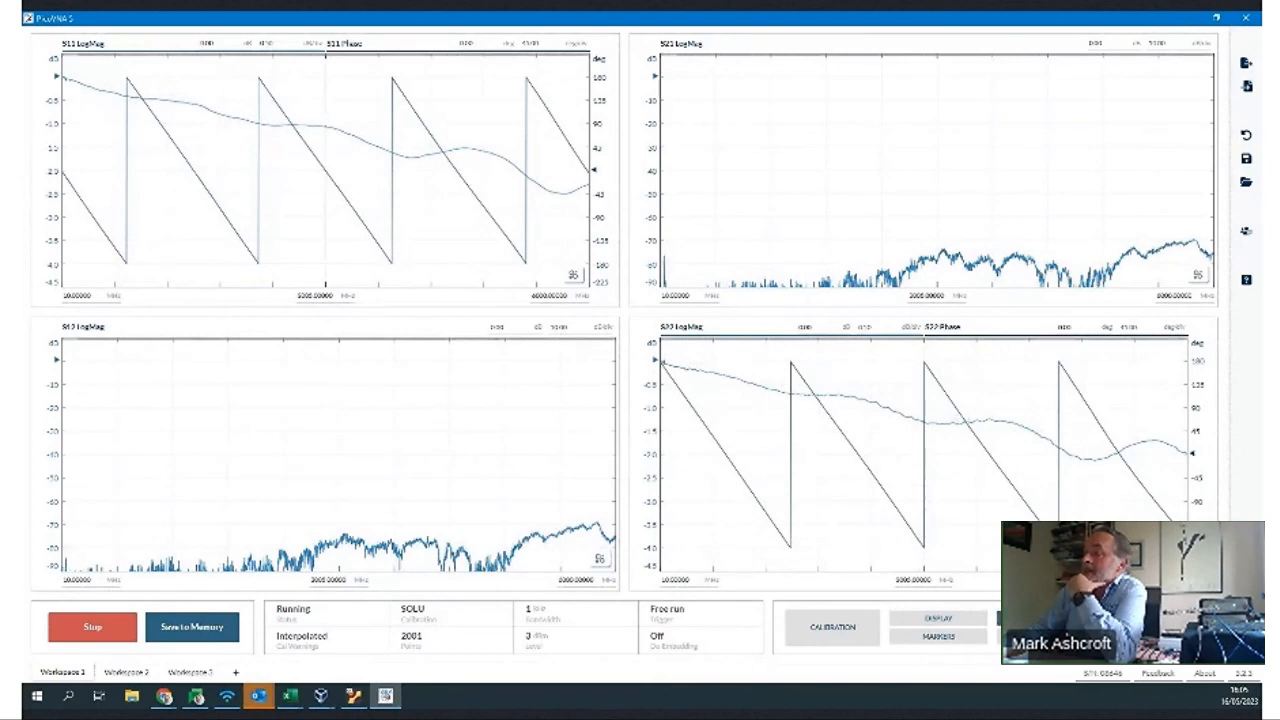
- Switch to the eight-graph viewport layout and change the second-row S11 and S22 plots to Smith charts
click(966, 619)
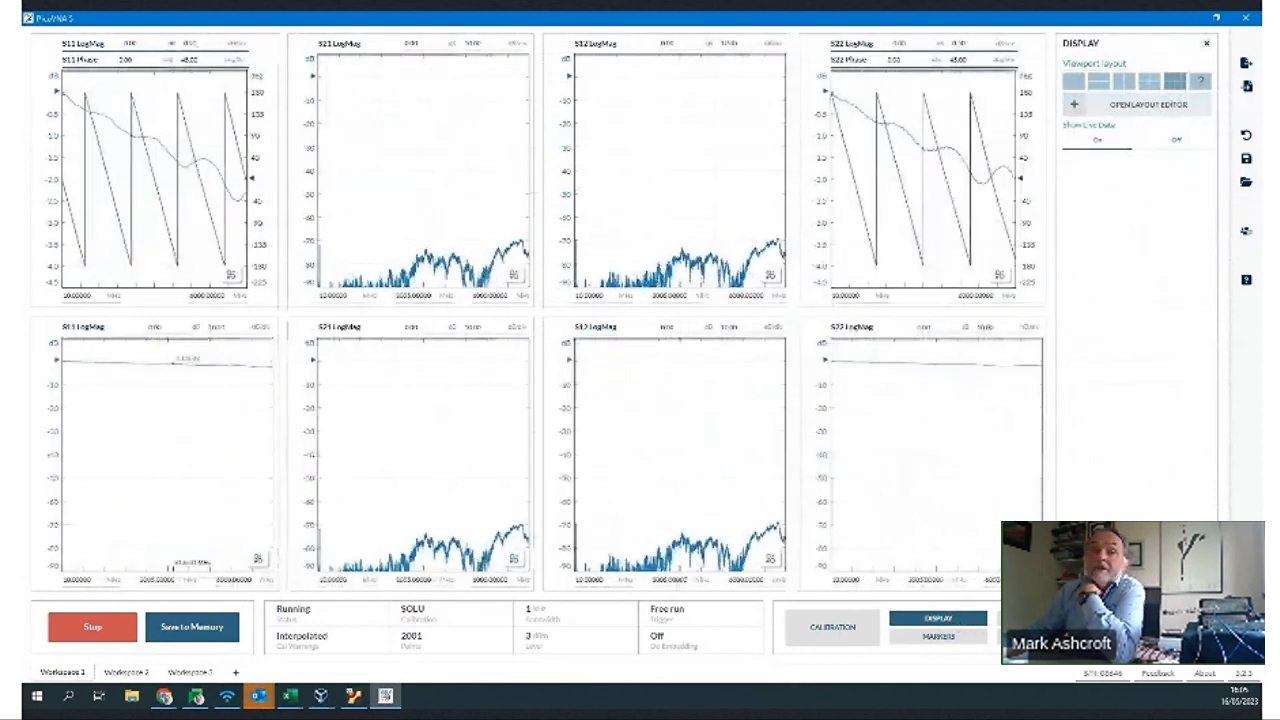
click(82, 328)
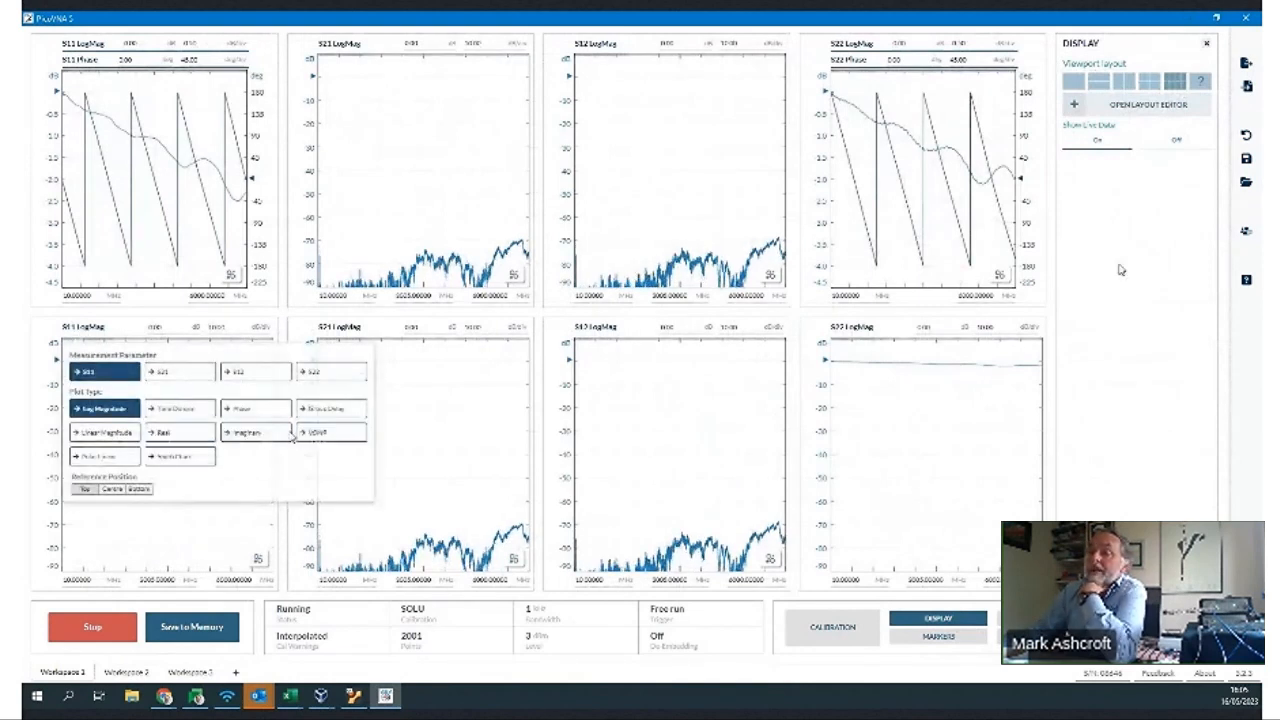
click(210, 456)
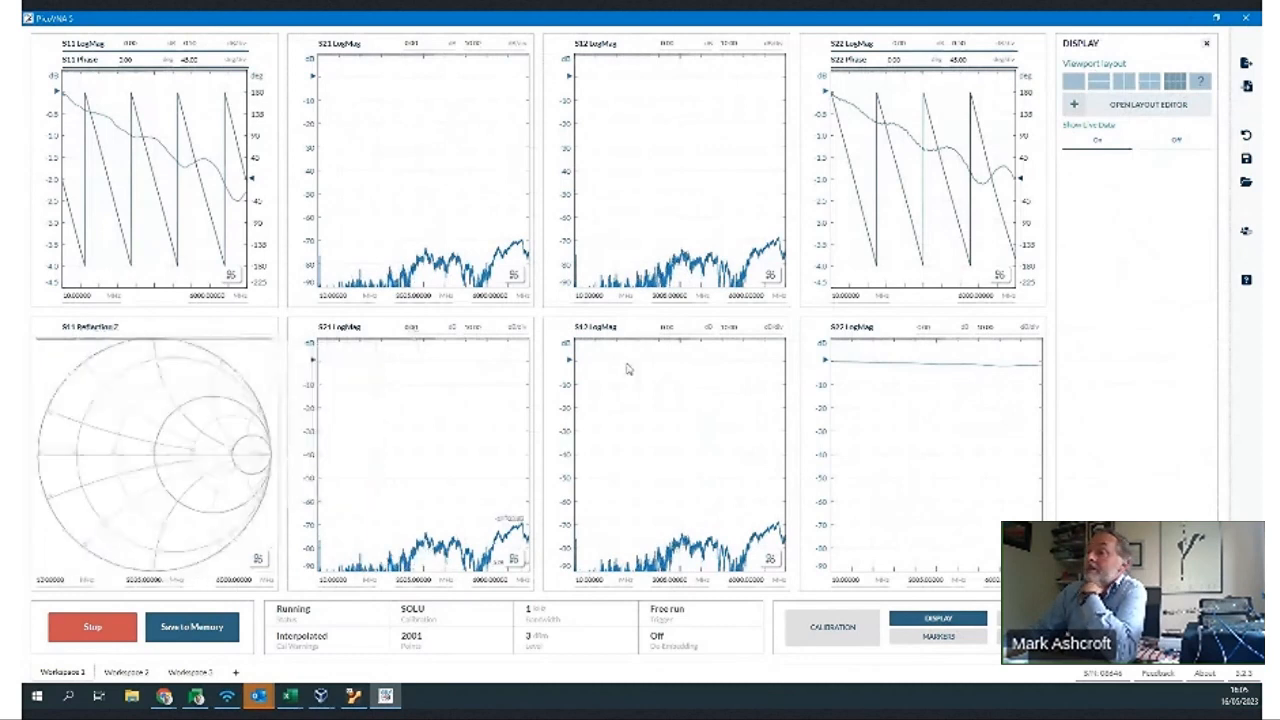
click(851, 332)
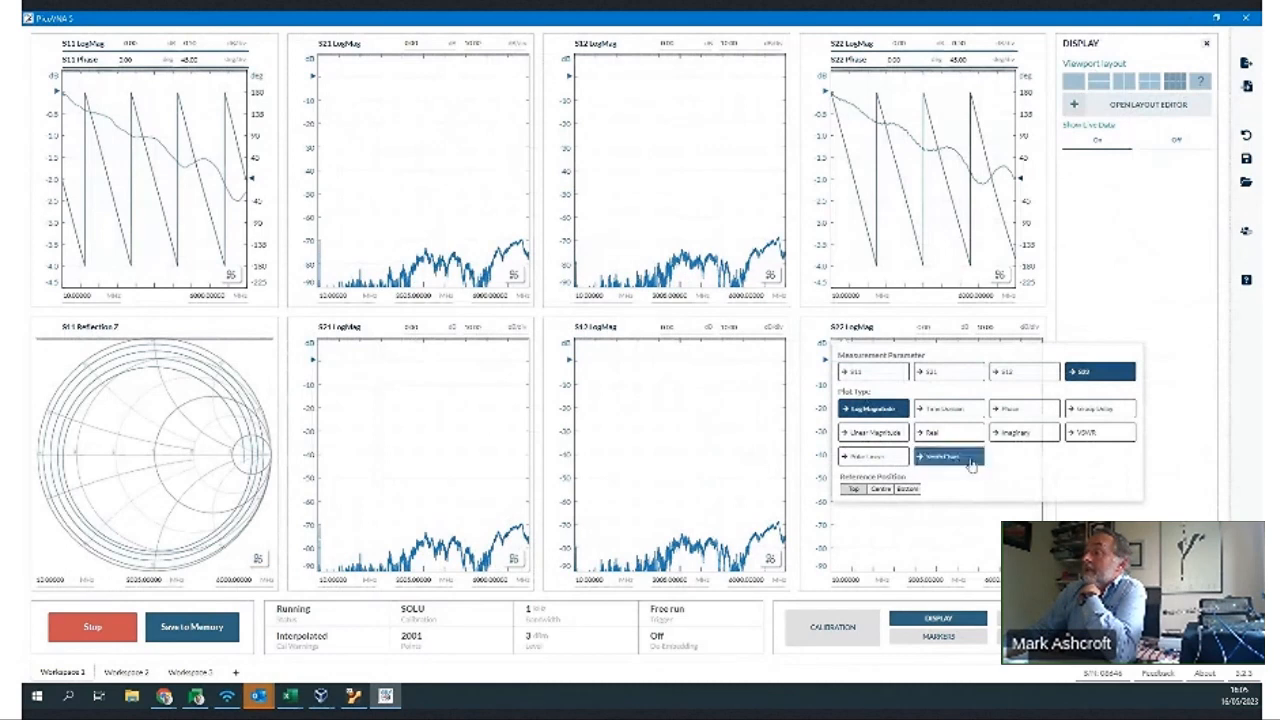
click(946, 462)
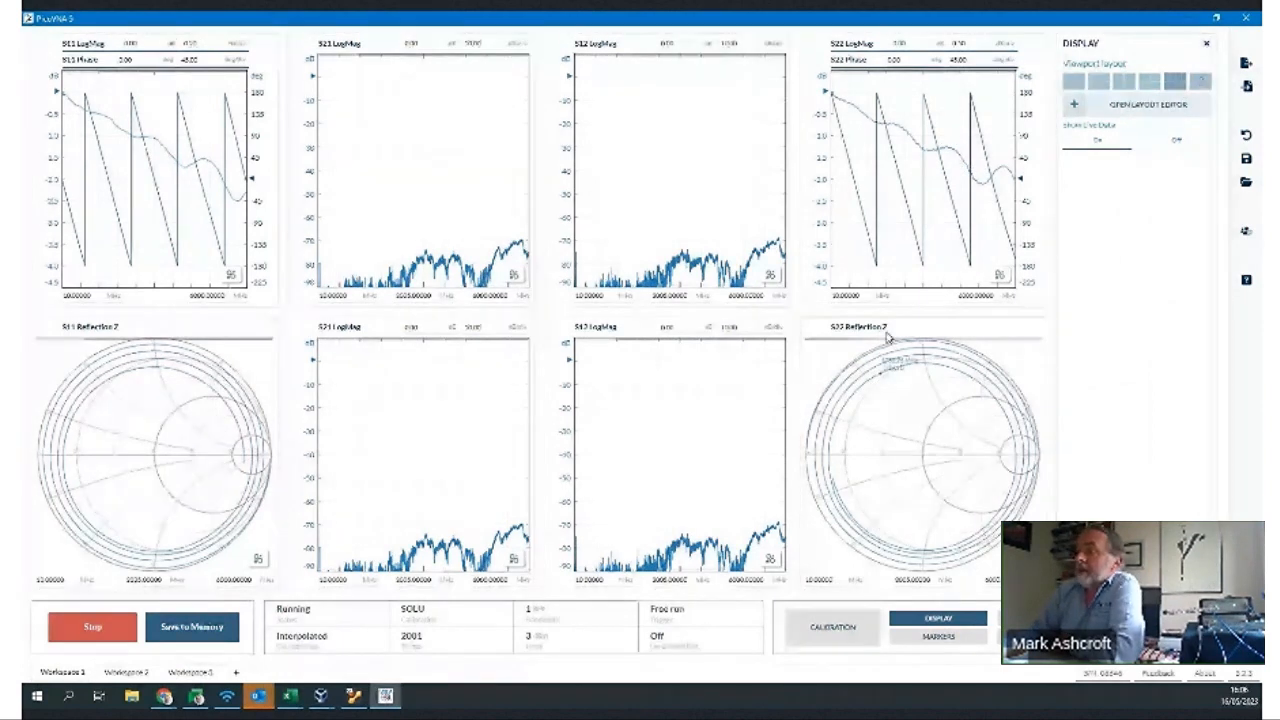
- Add a third row of four graphs, S11, S21, S12 and S22, in the advanced layout configuration
click(1148, 104)
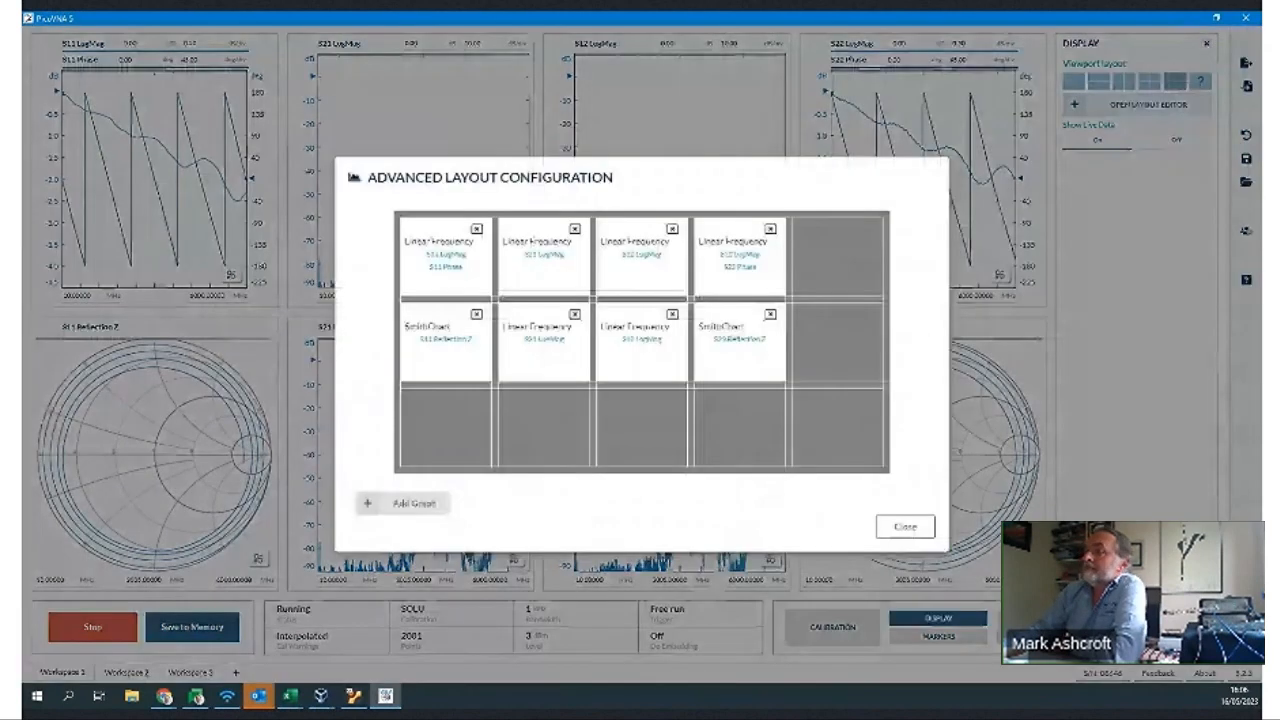
click(417, 506)
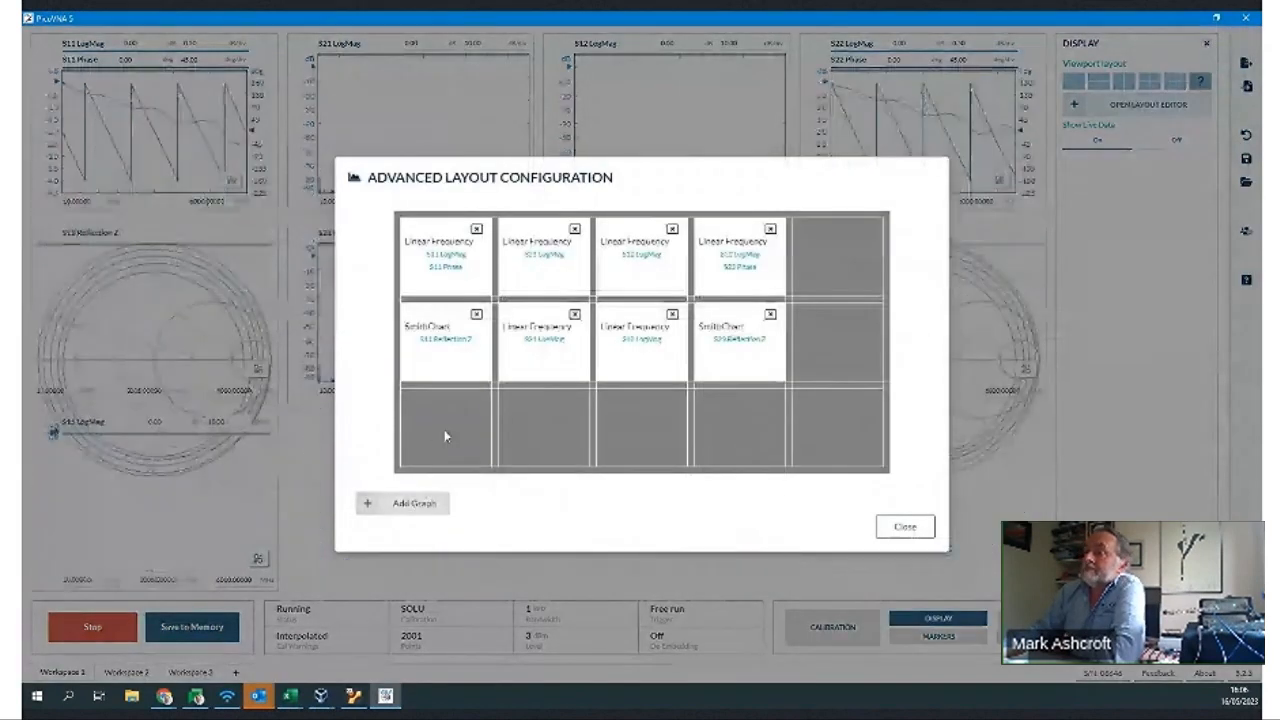
click(426, 507)
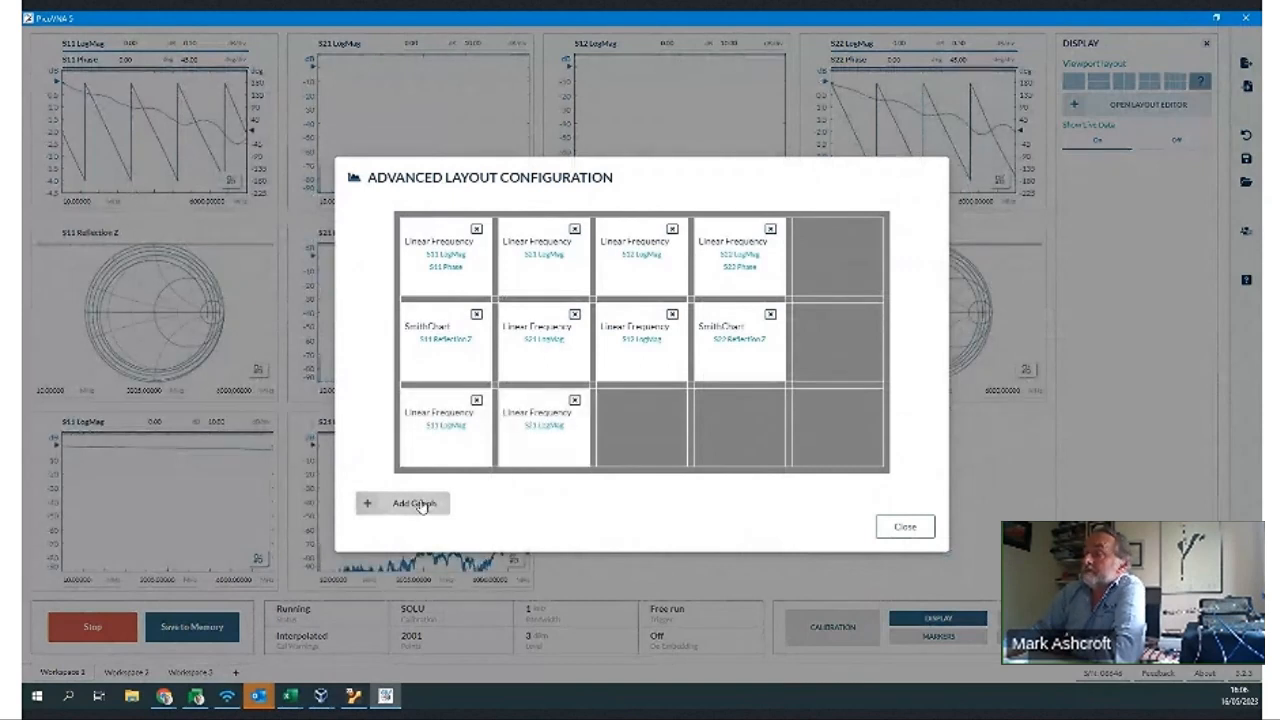
click(421, 505)
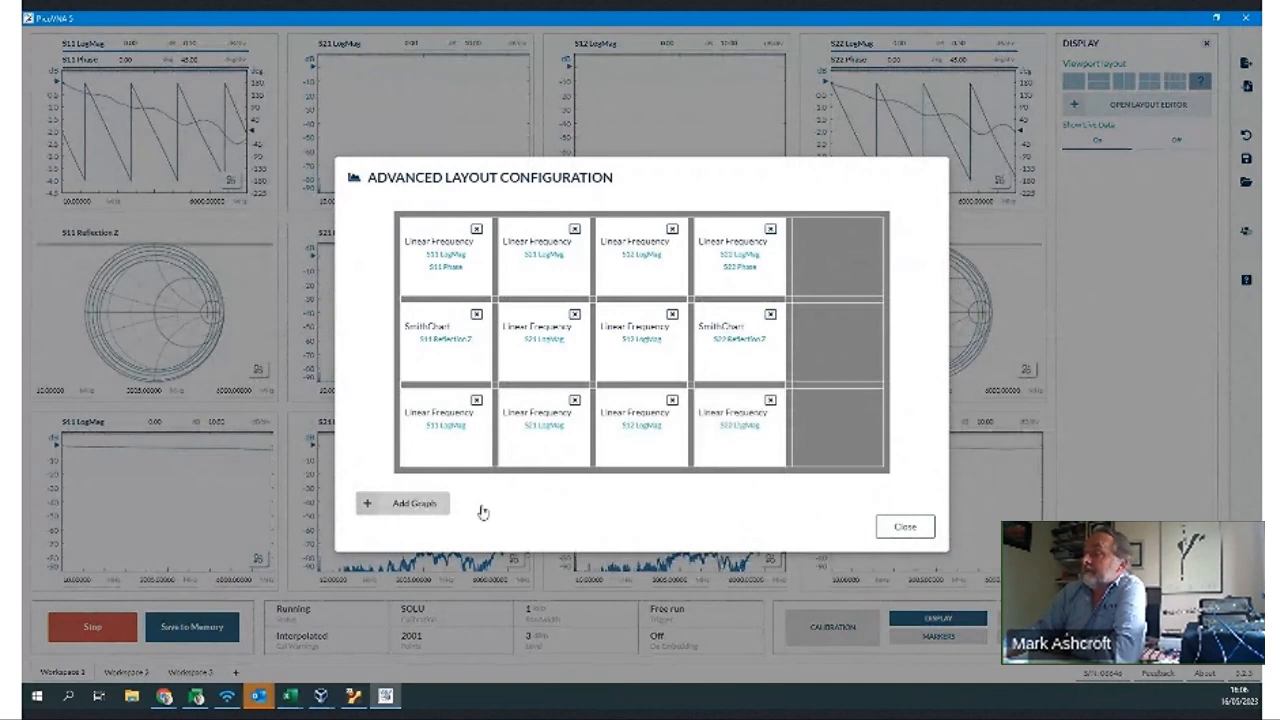
click(907, 530)
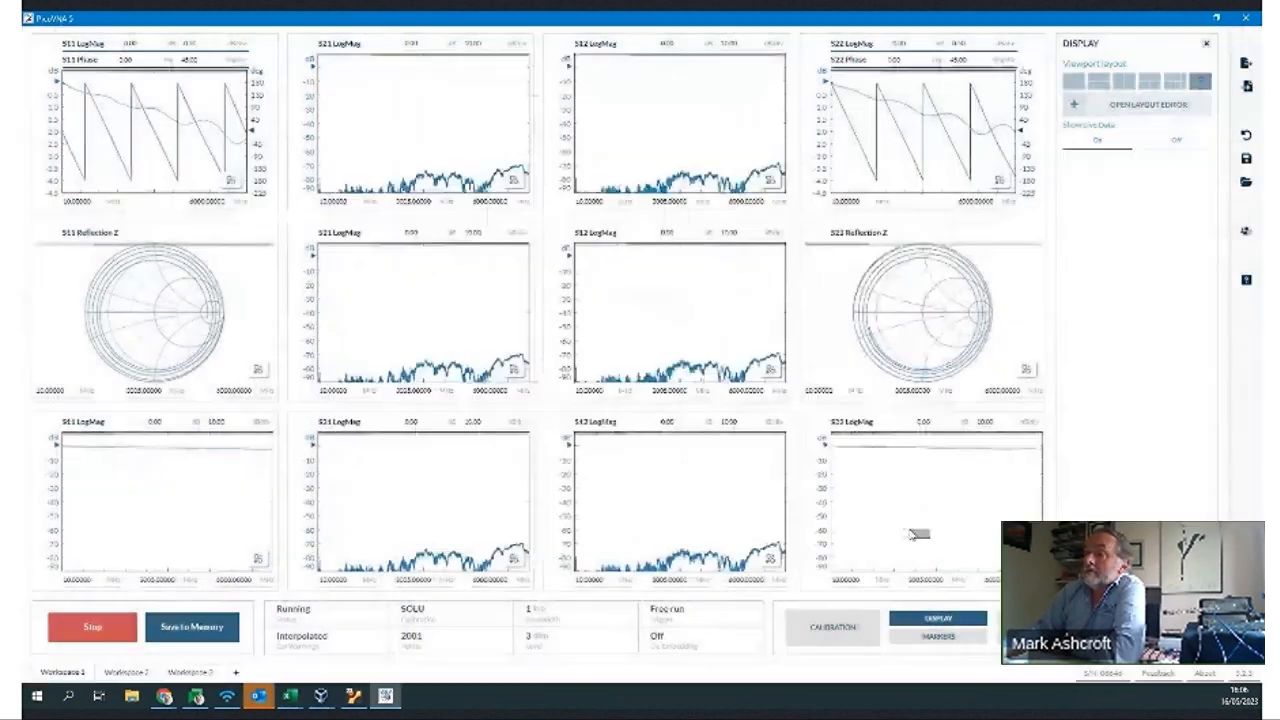
- Change the third-row S11, S21, S12 and S22 plots from log magnitude to Time Domain
click(90, 426)
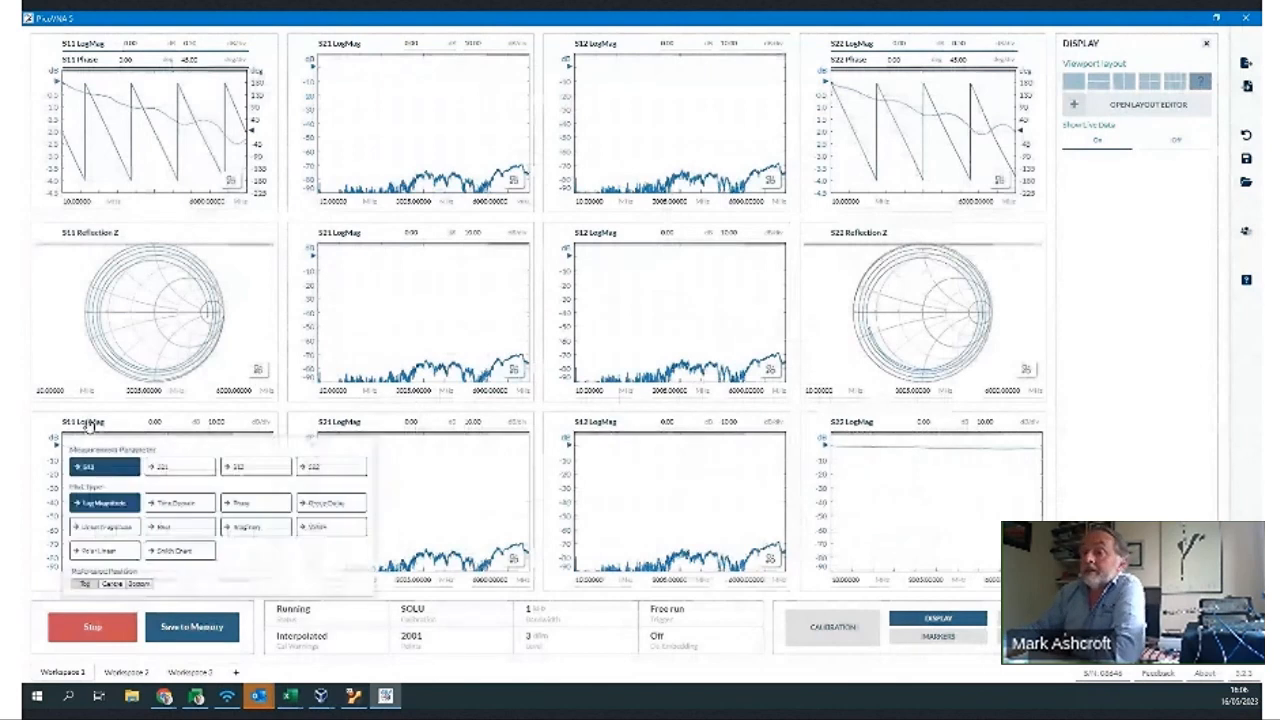
click(153, 507)
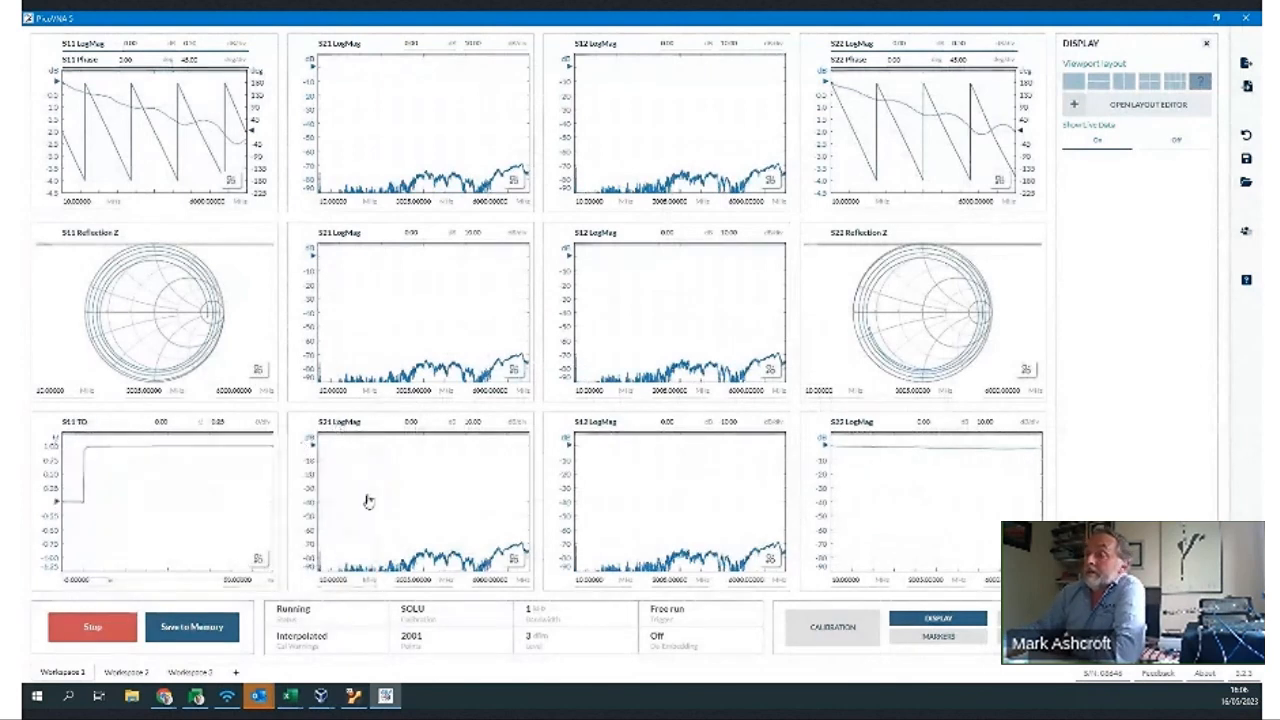
click(339, 421)
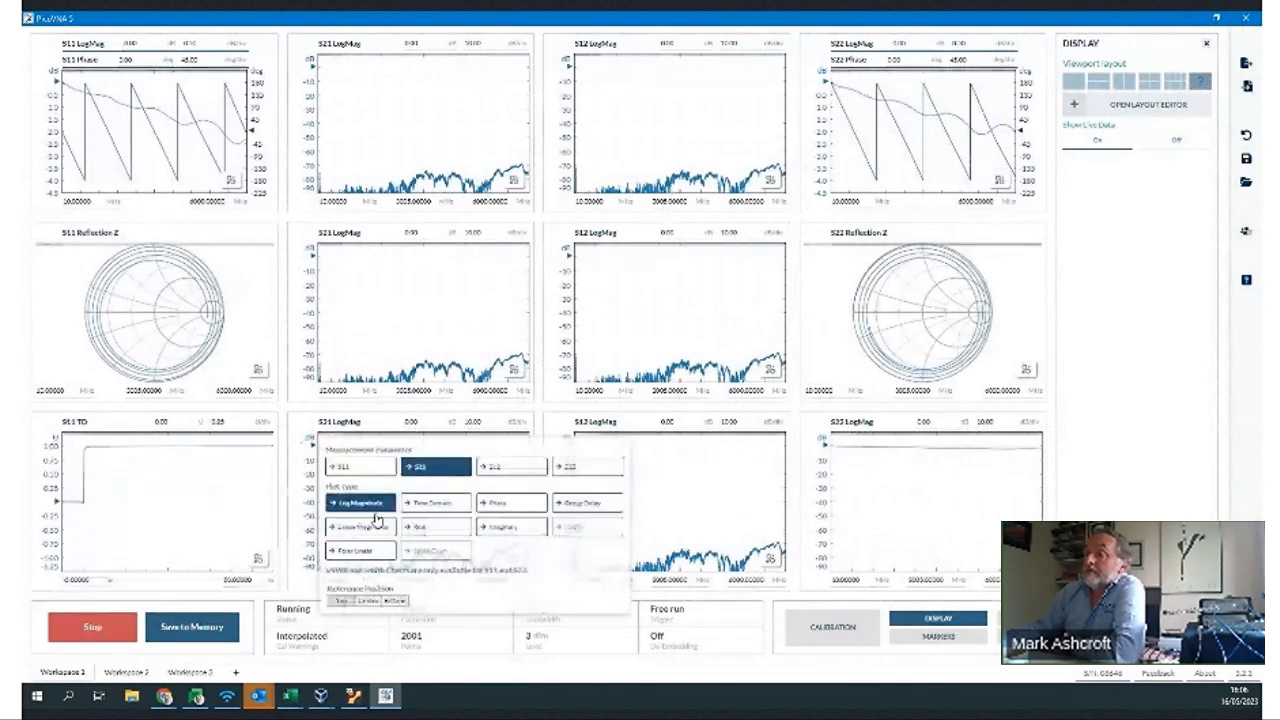
click(596, 438)
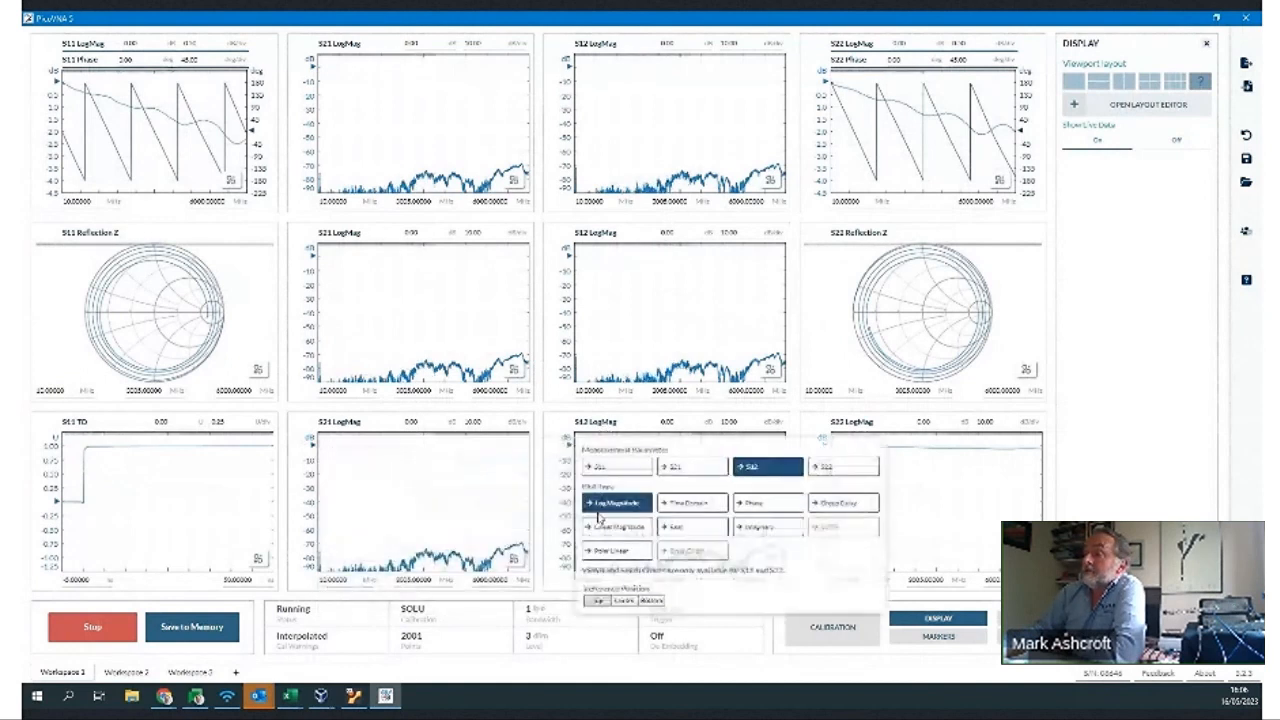
click(684, 502)
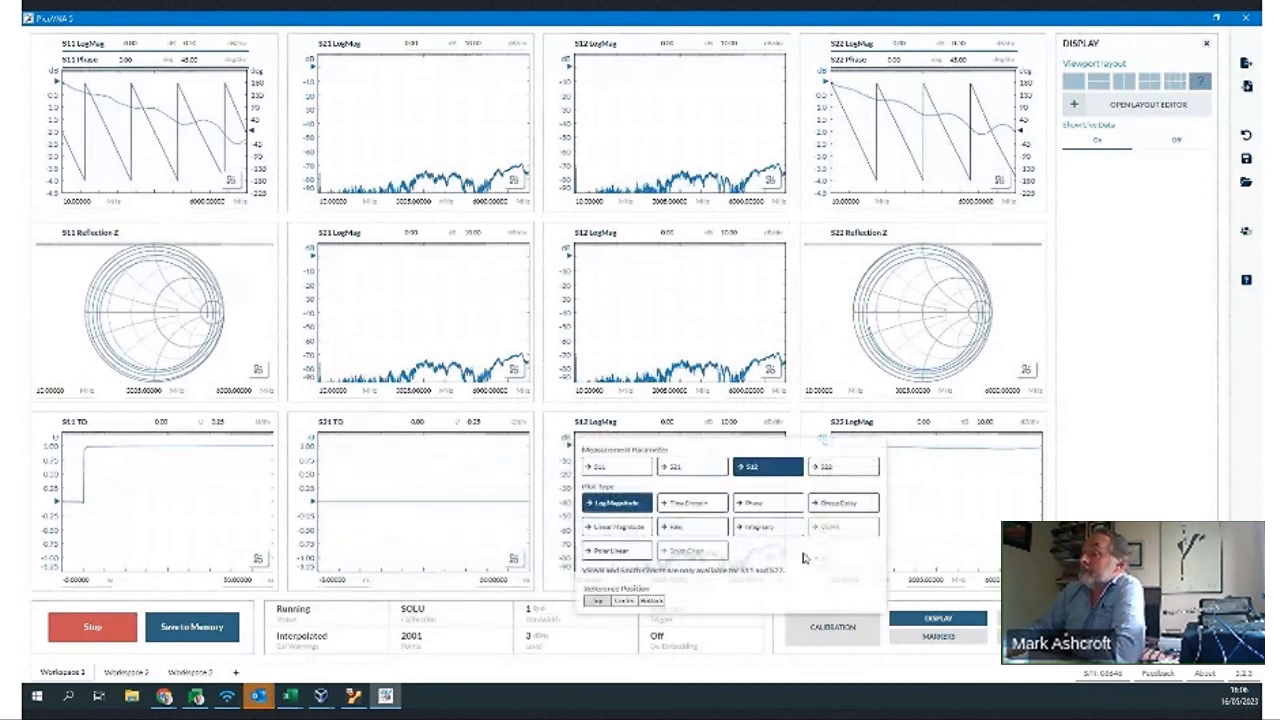
click(857, 426)
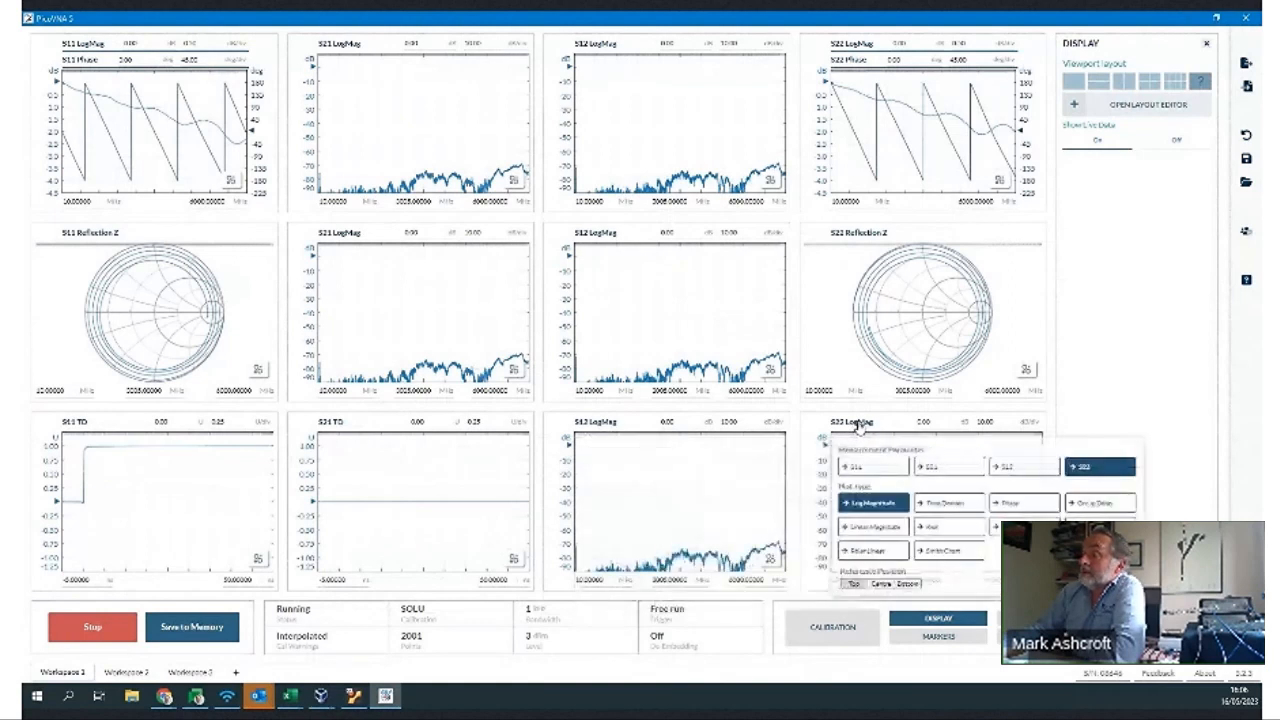
click(930, 527)
click(940, 505)
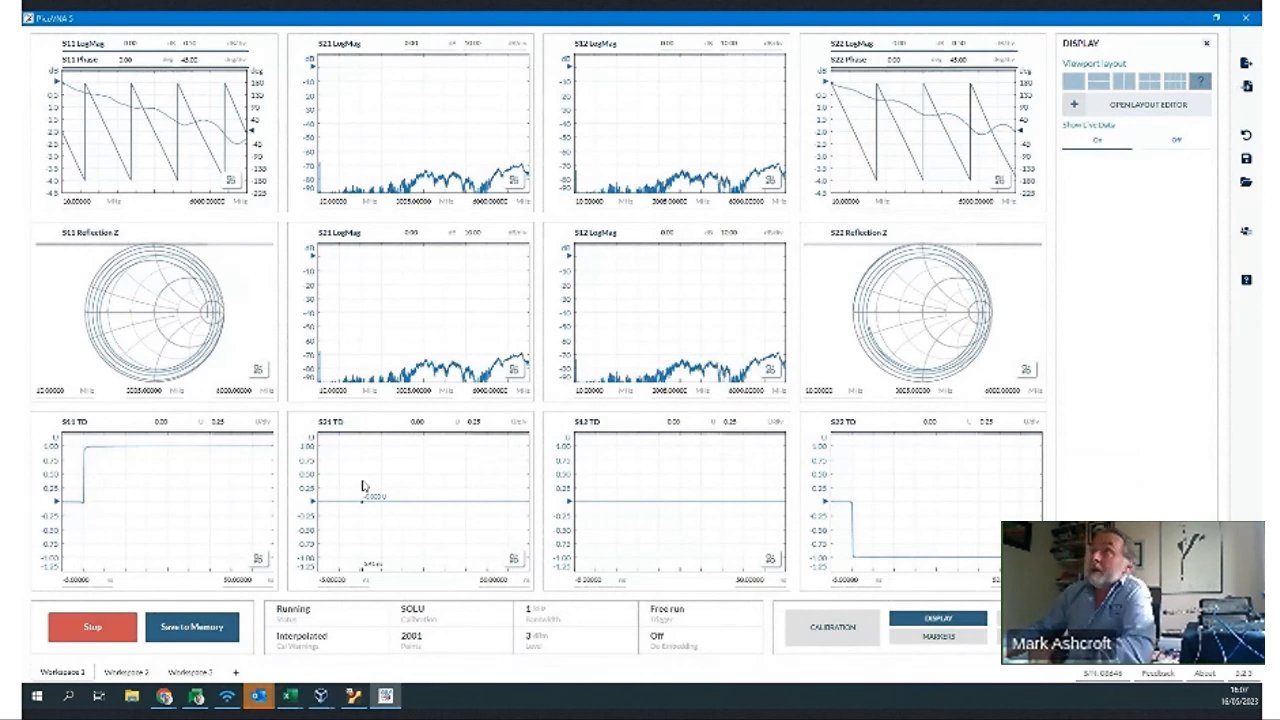
- Set the start time of the time-domain plots to -1 ns
click(79, 579)
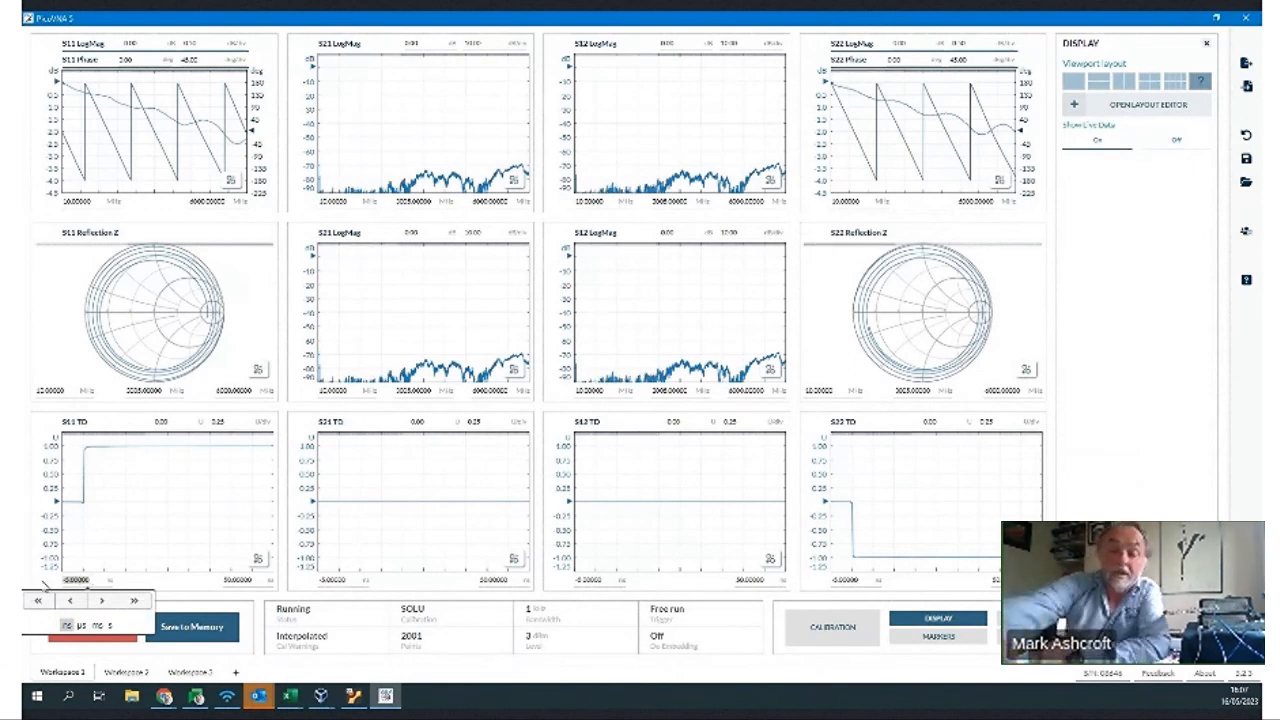
text(-)
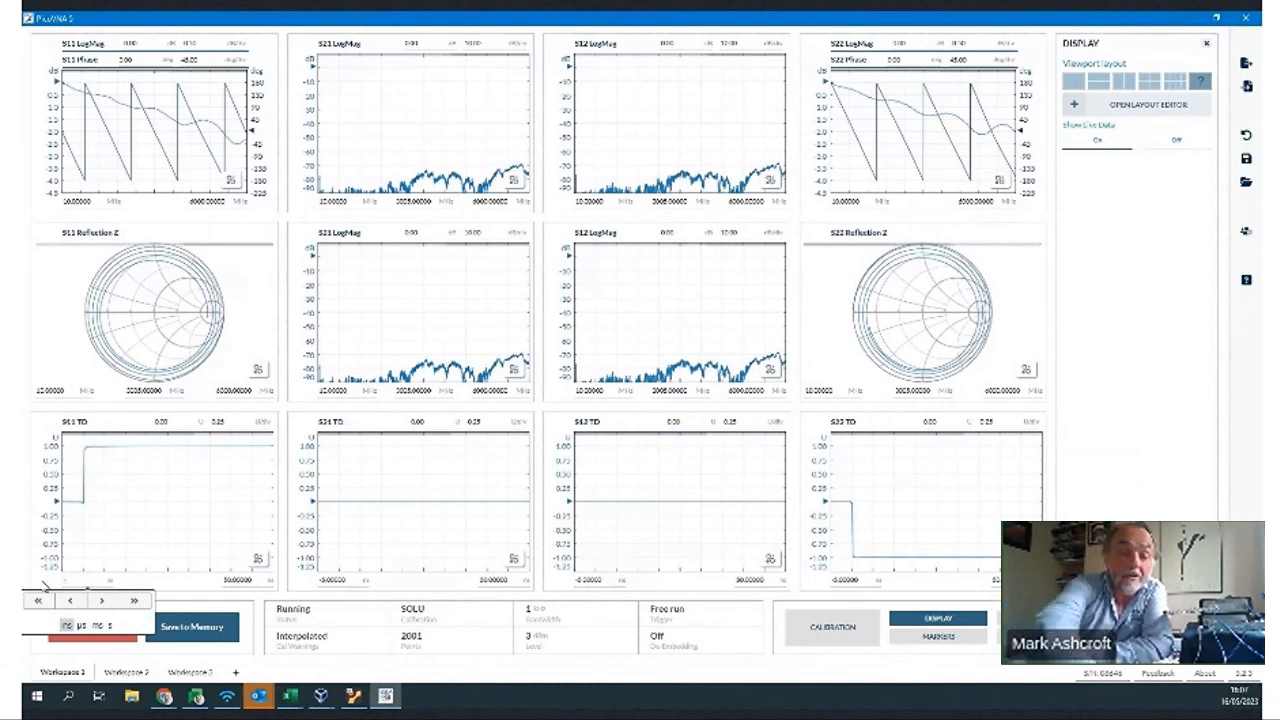
text(1)
key(Return)
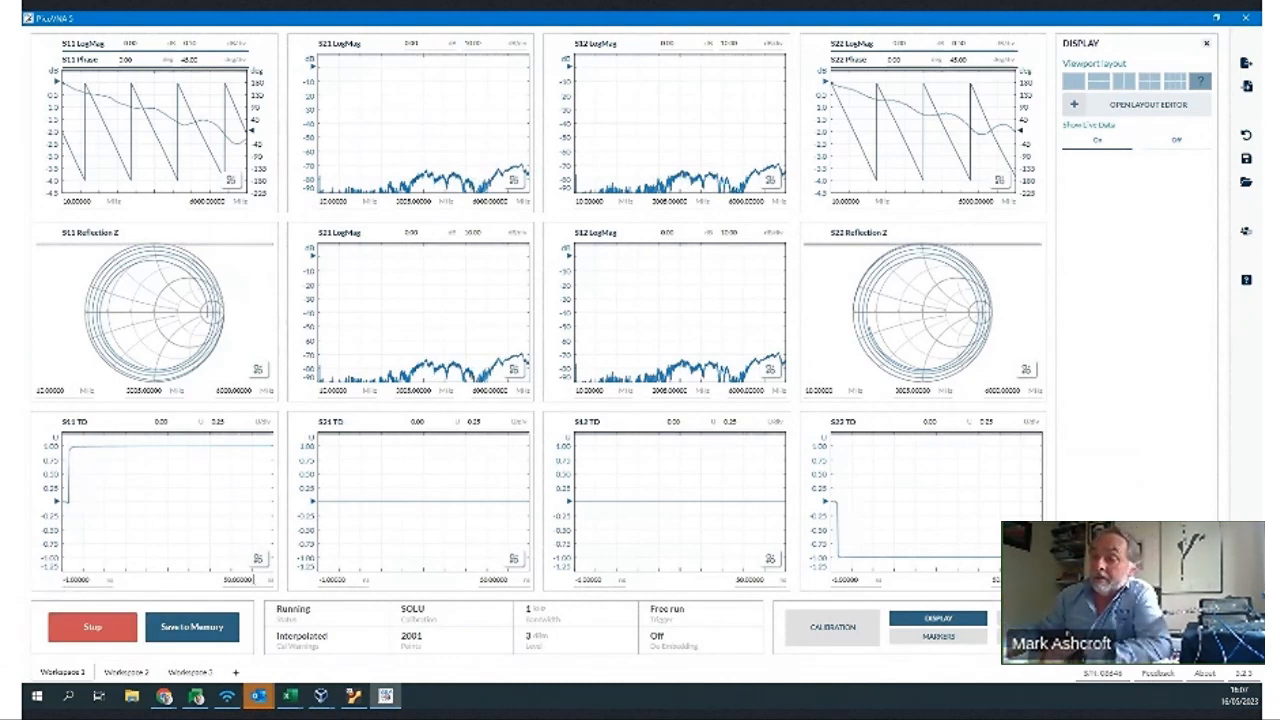
- Set the stop time of the time-domain plots to 4 ns
click(238, 580)
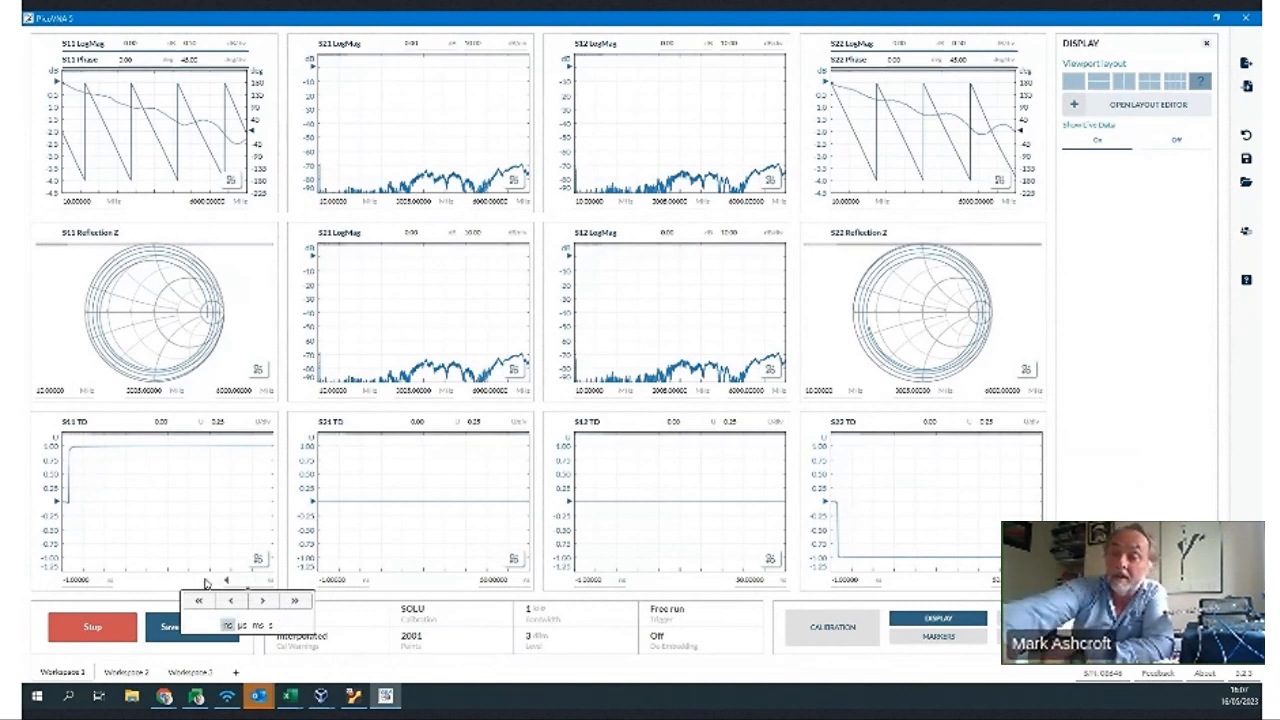
text(4)
key(Return)
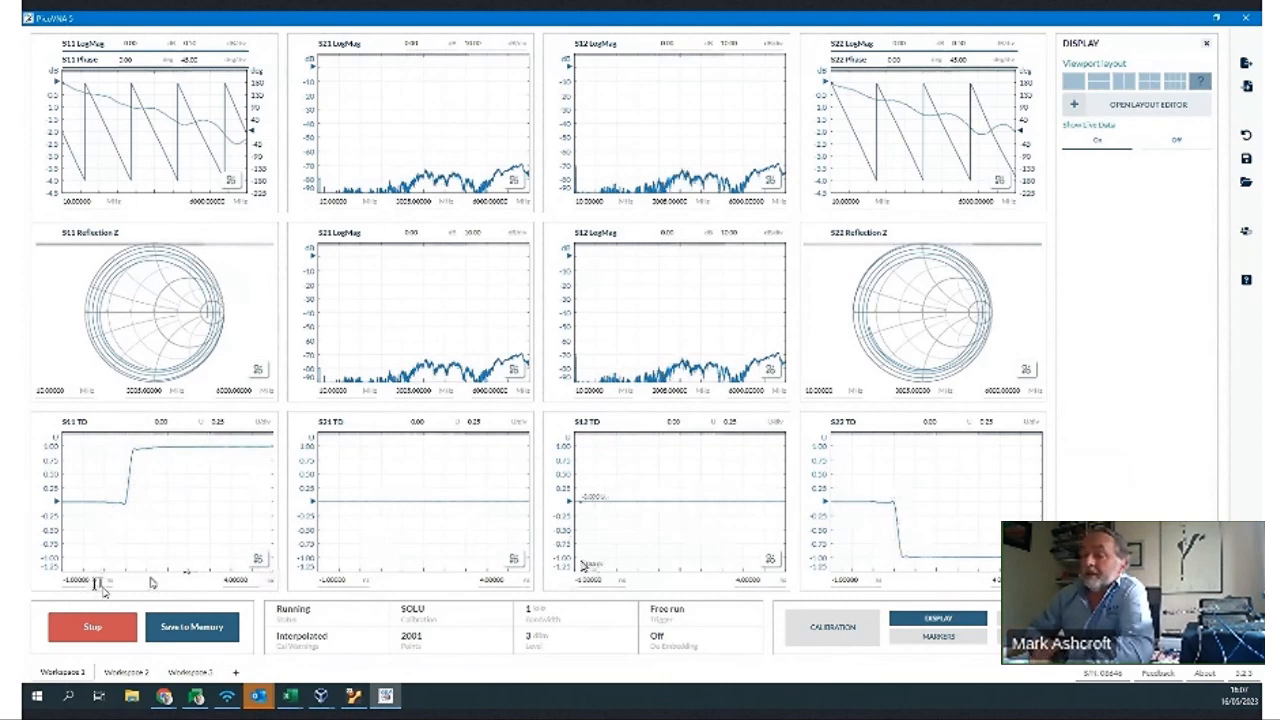
- Set the sweep to 201 points and the measurement bandwidth to 10 kHz
click(447, 648)
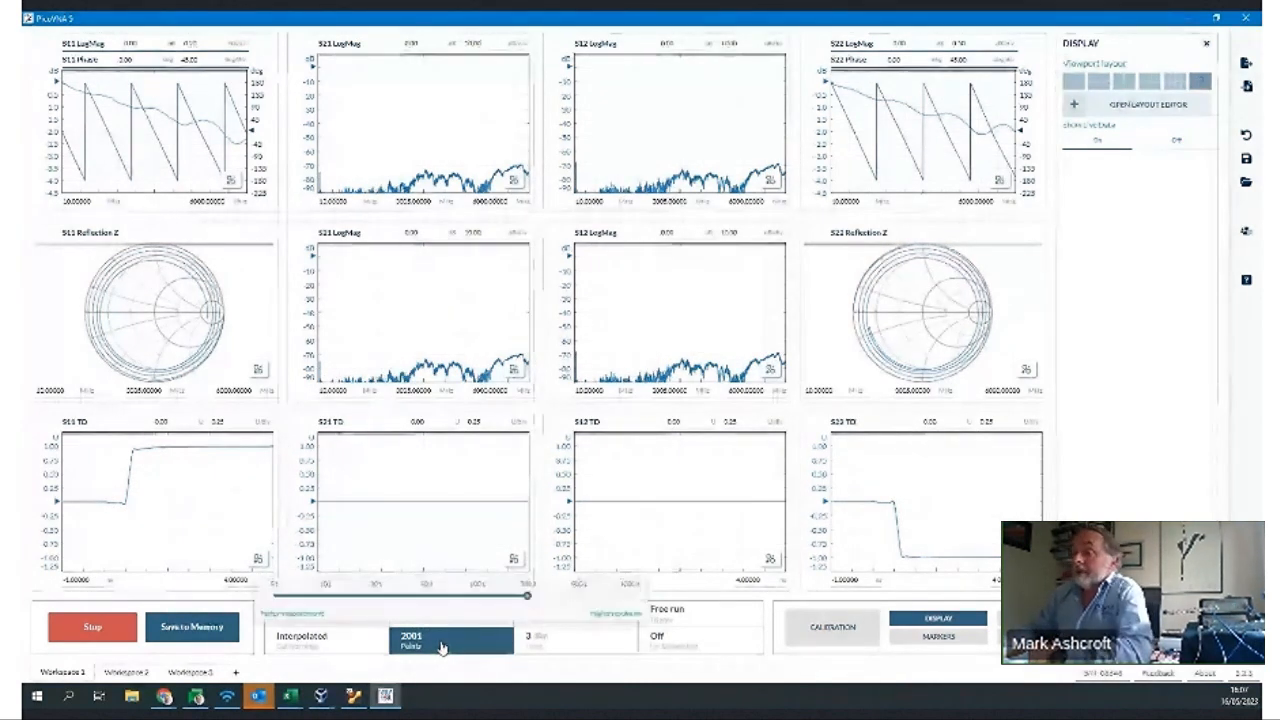
click(367, 586)
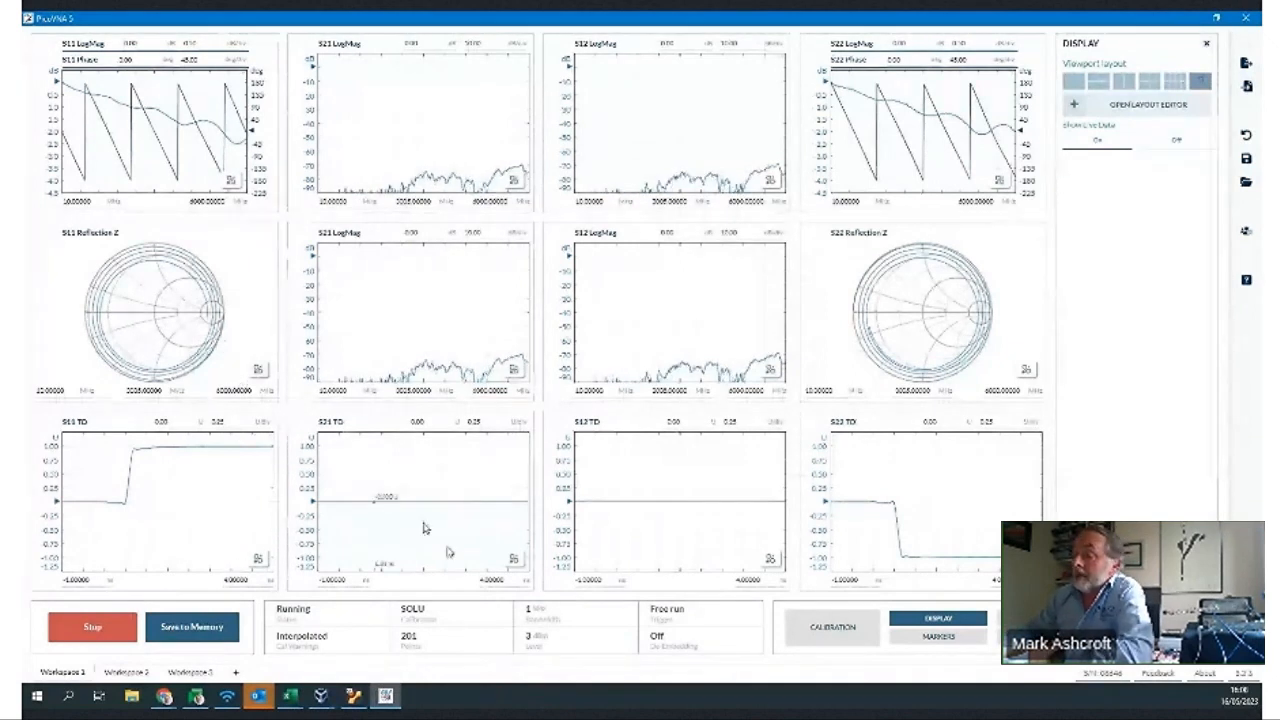
click(585, 620)
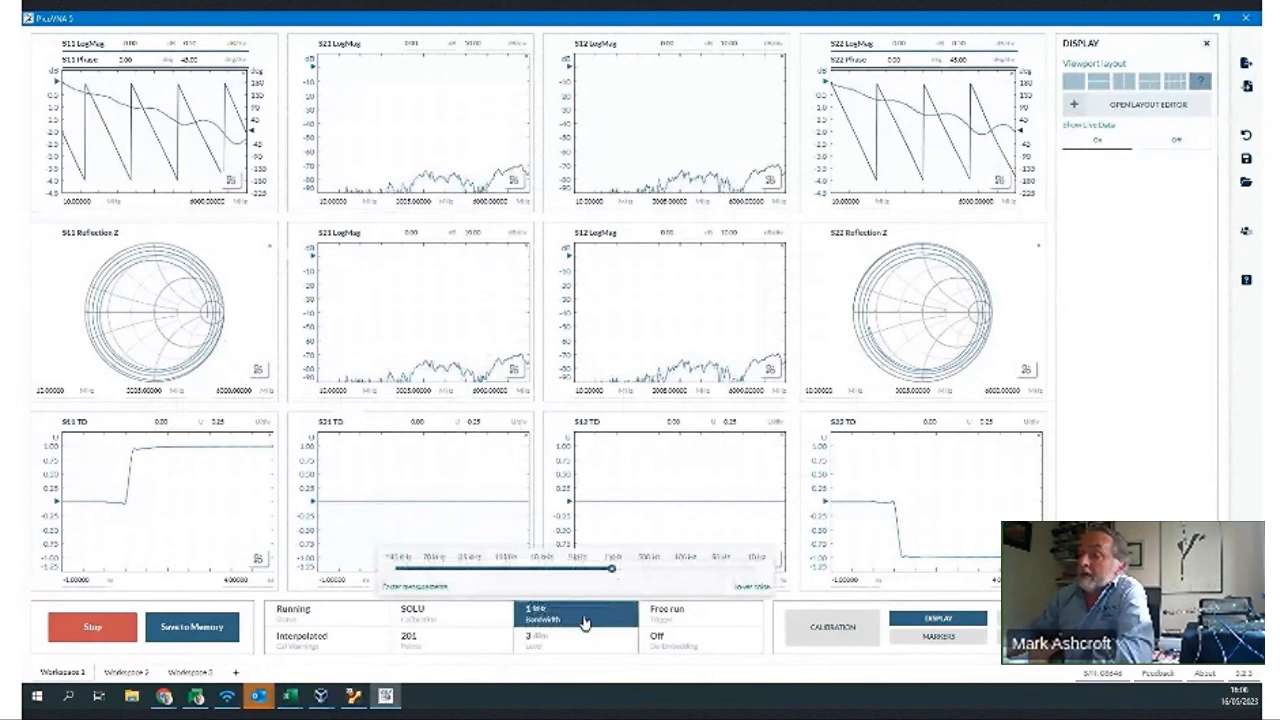
click(497, 659)
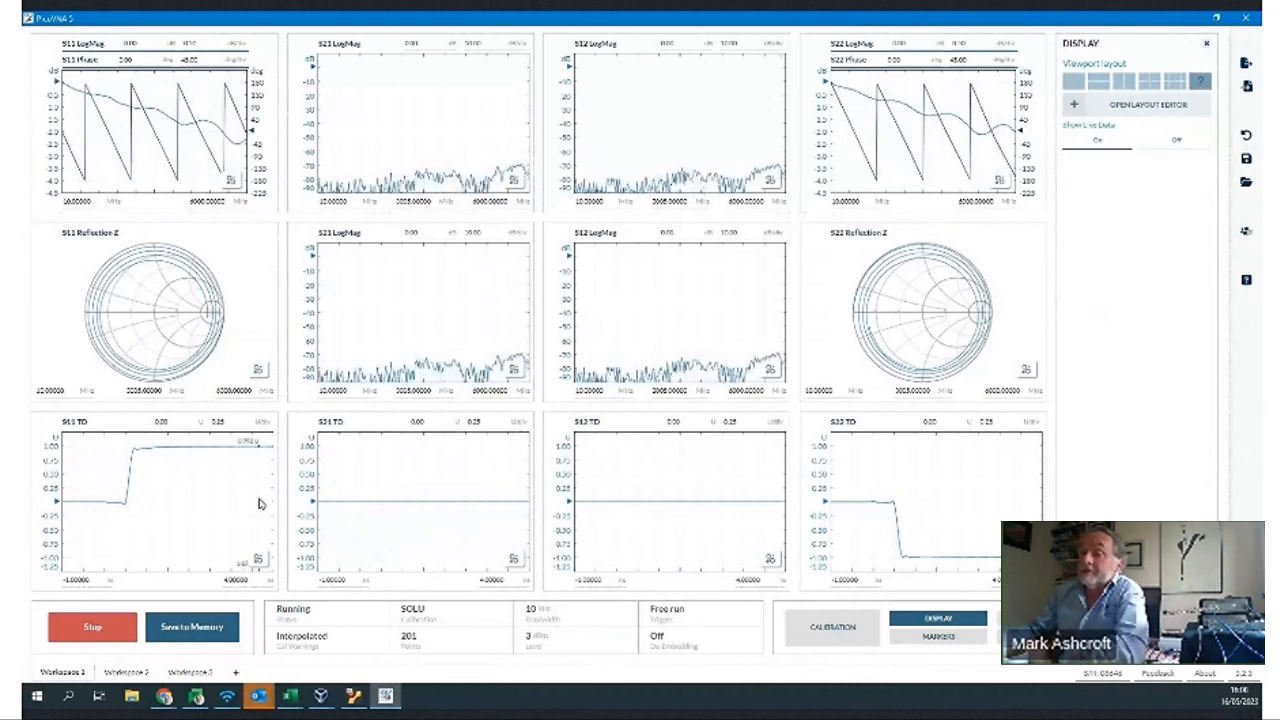
- Start the measurement in Workspace 2 and save the open-circuit traces to memory
click(127, 673)
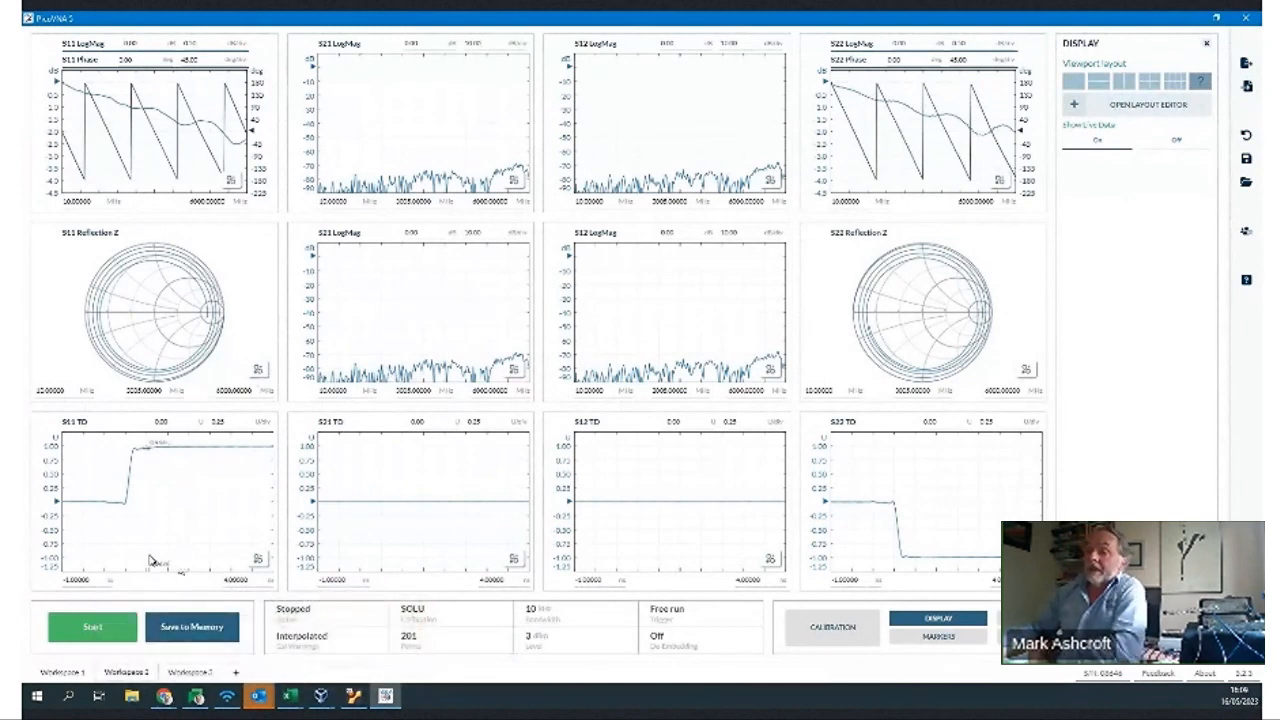
click(115, 628)
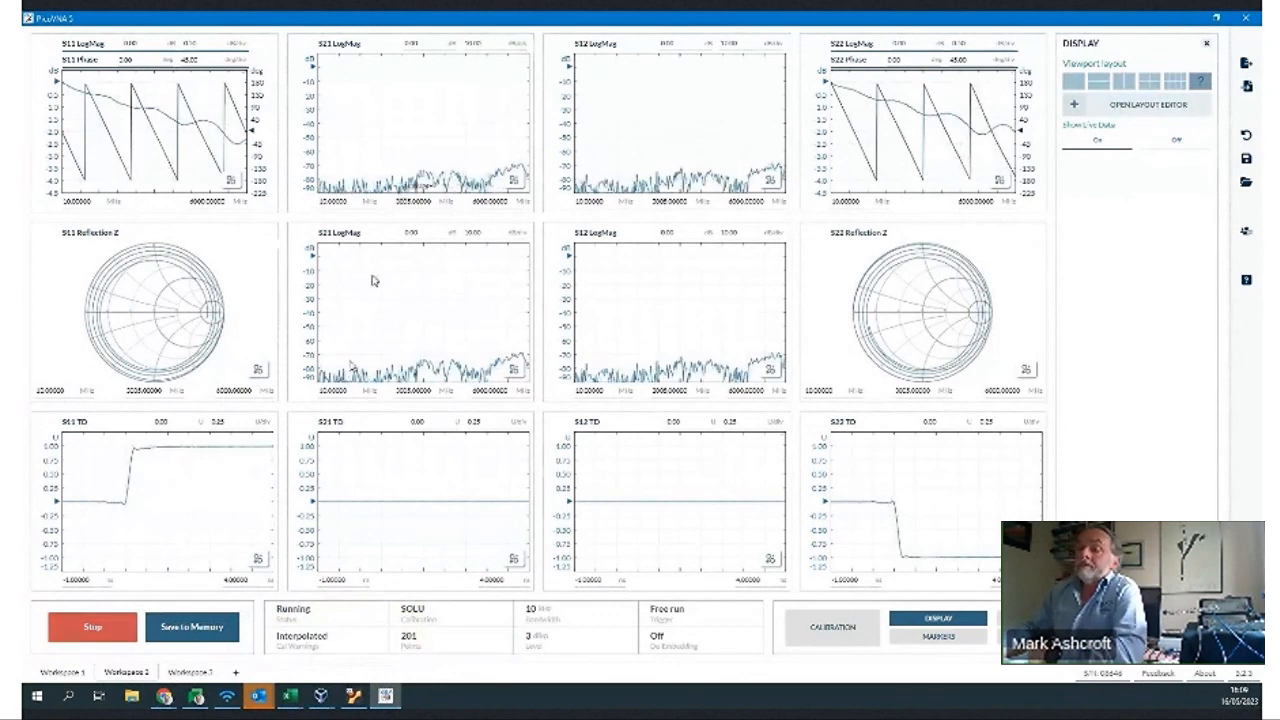
click(193, 628)
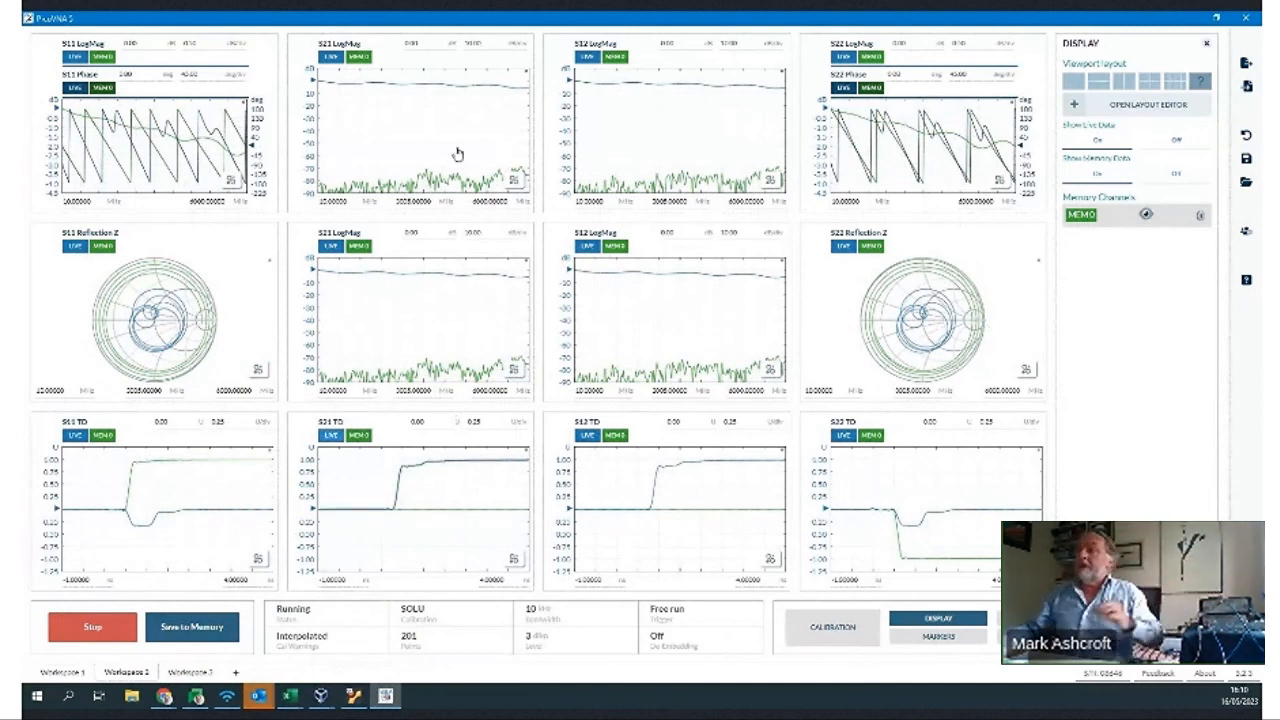
- Set the vertical scale of the first-row S21 and S12 log magnitude plots to 1 dB per division
click(476, 43)
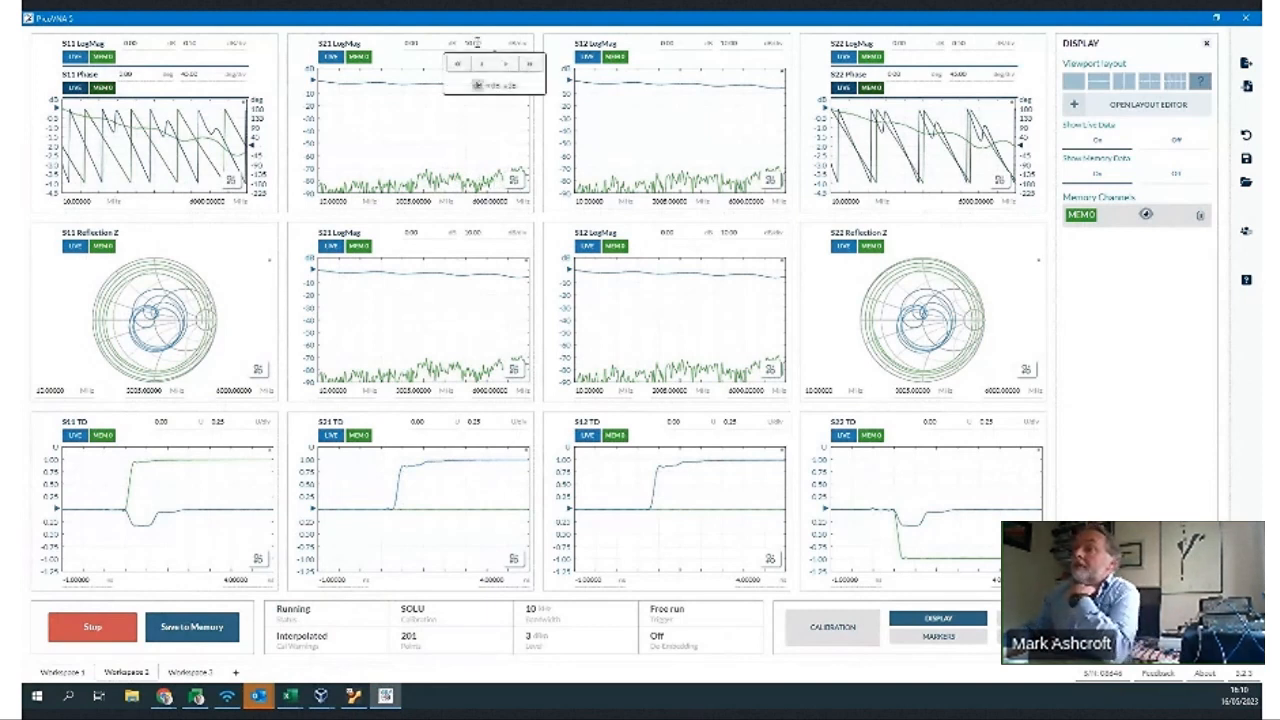
scroll(477, 43, down, 8)
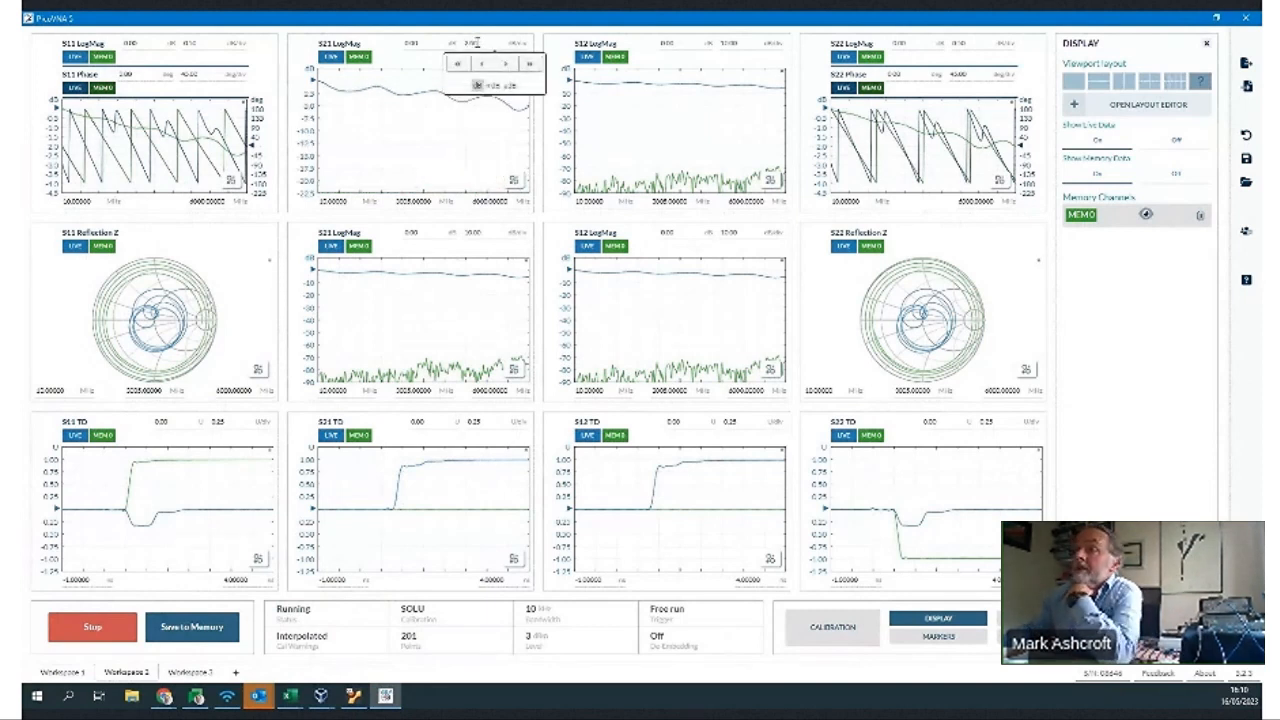
scroll(476, 43, down, 2)
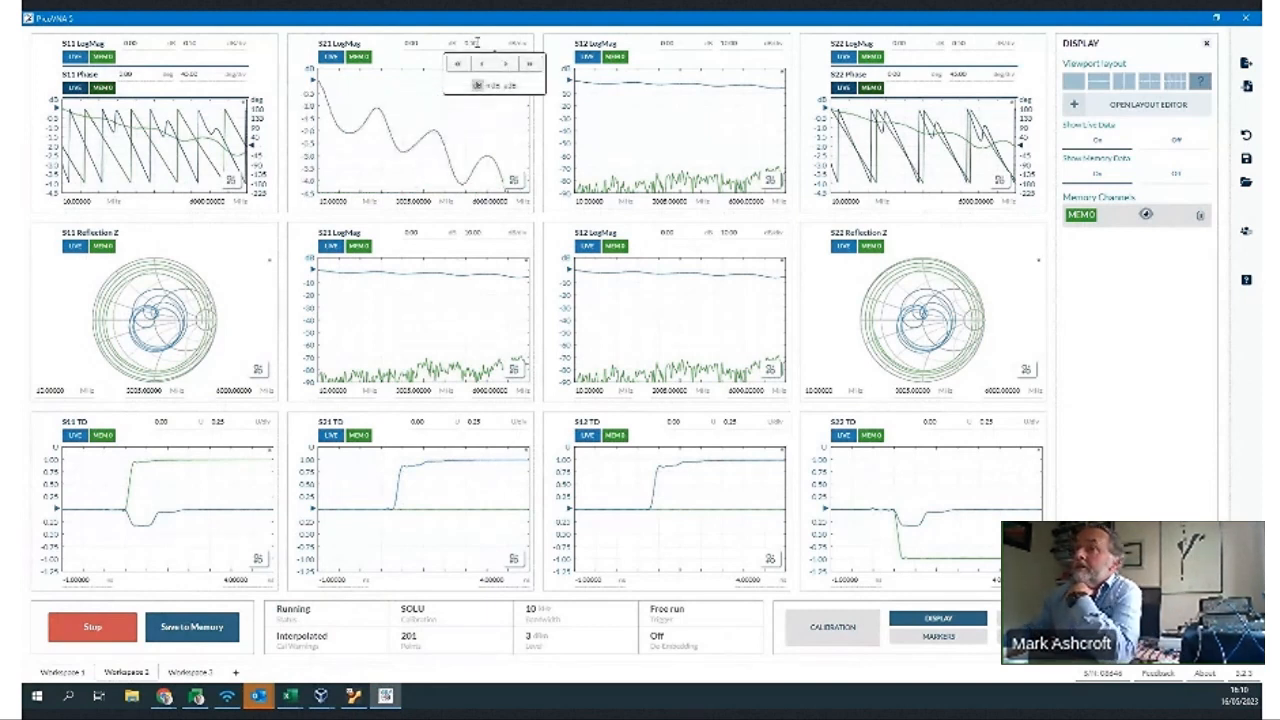
scroll(476, 43, up, 1)
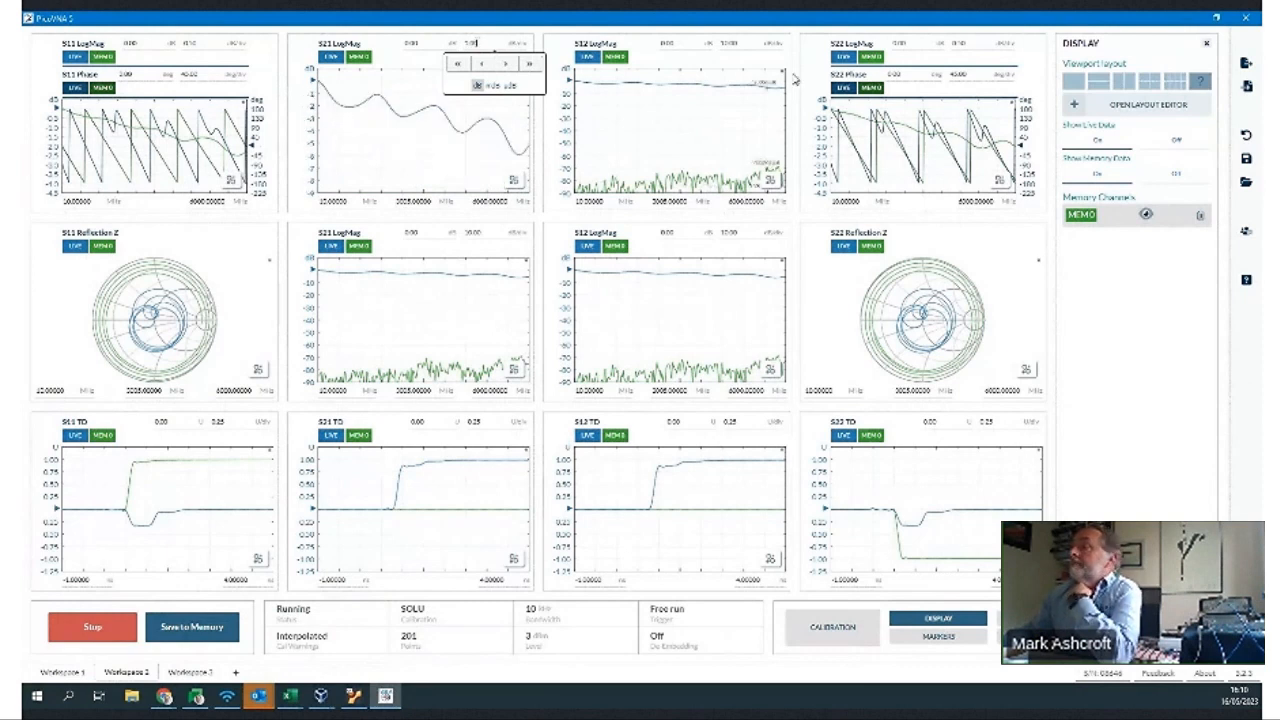
mouse_move(729, 42)
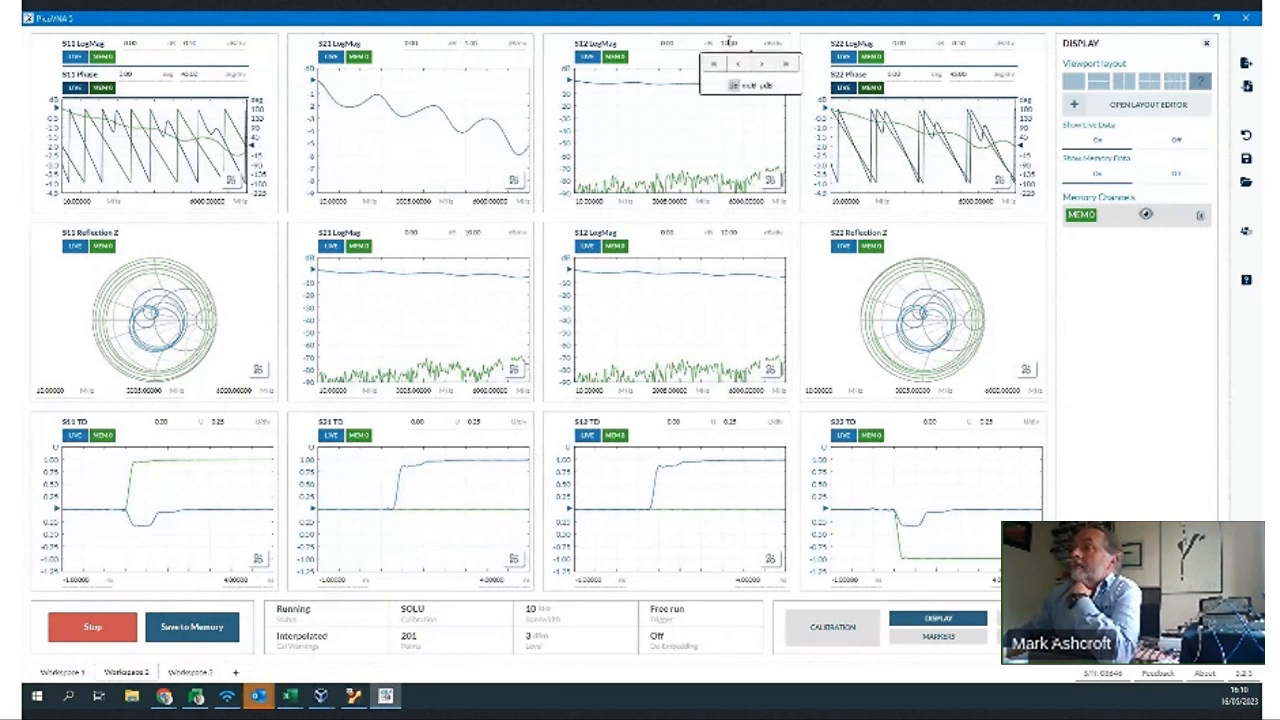
scroll(729, 42, down, 2)
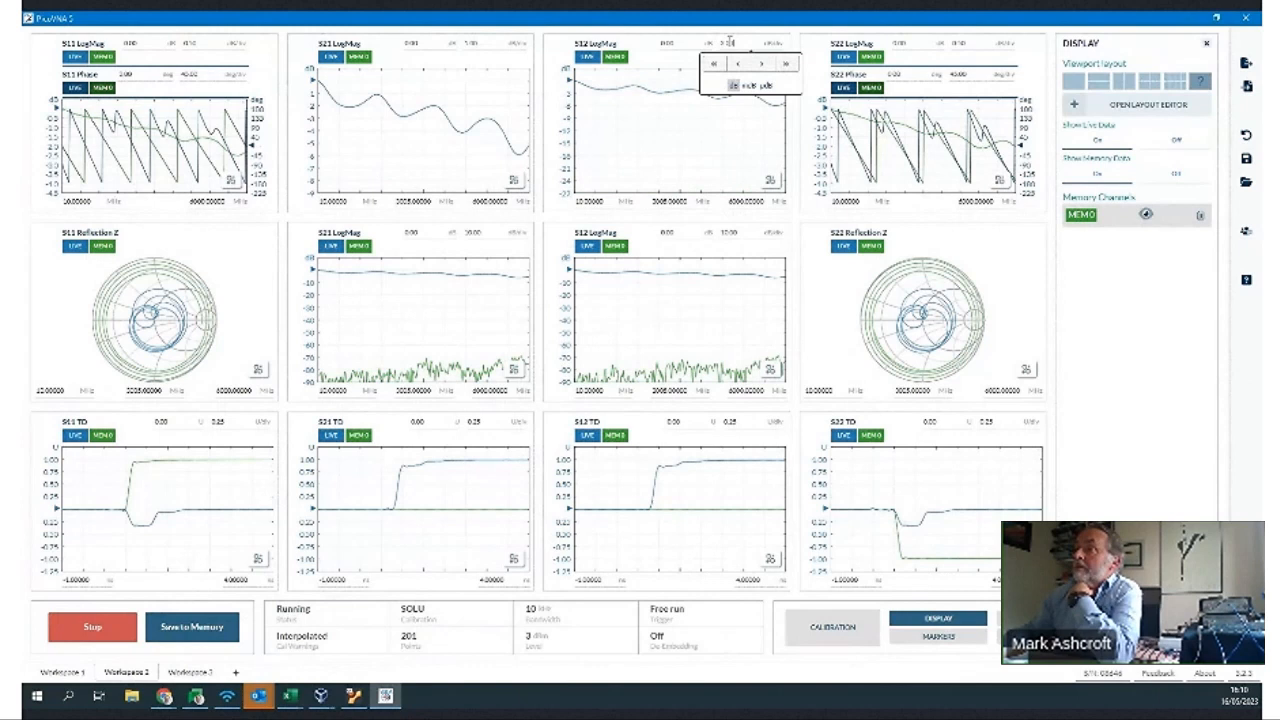
scroll(729, 42, down, 3)
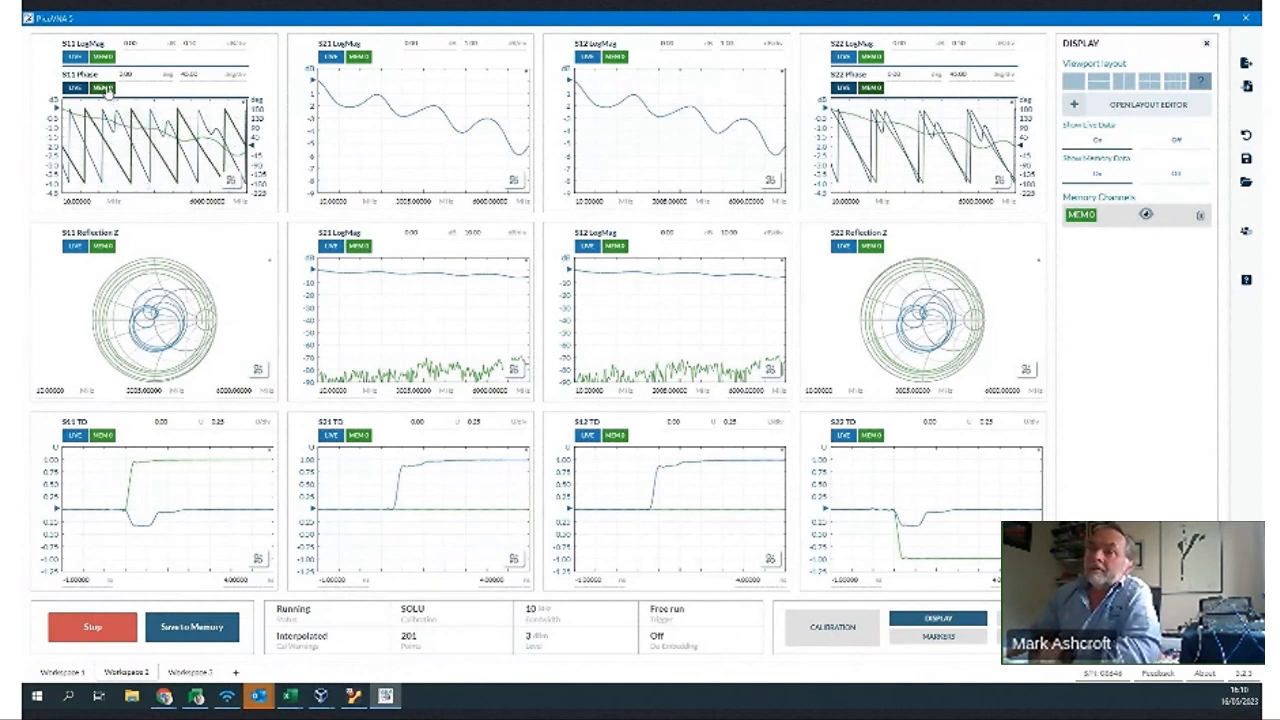
- Hide the memory traces in all first-row plots, including the S11 and S22 phase traces
click(104, 88)
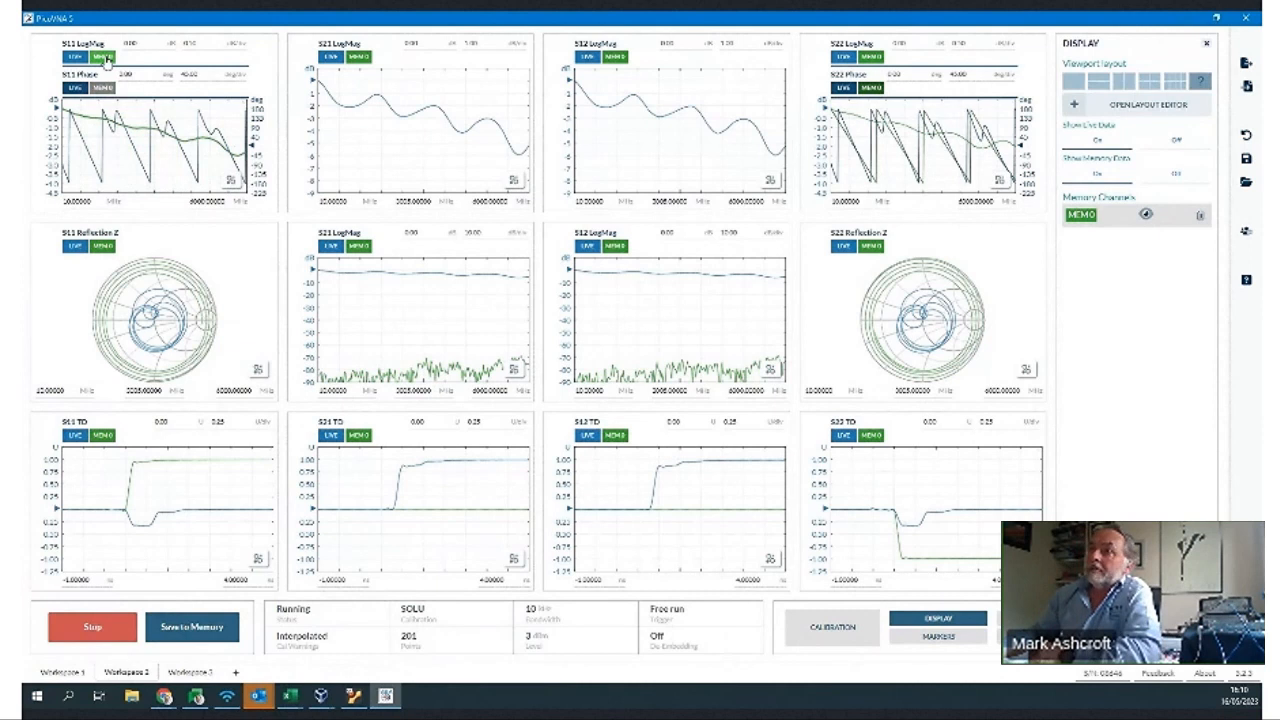
click(105, 57)
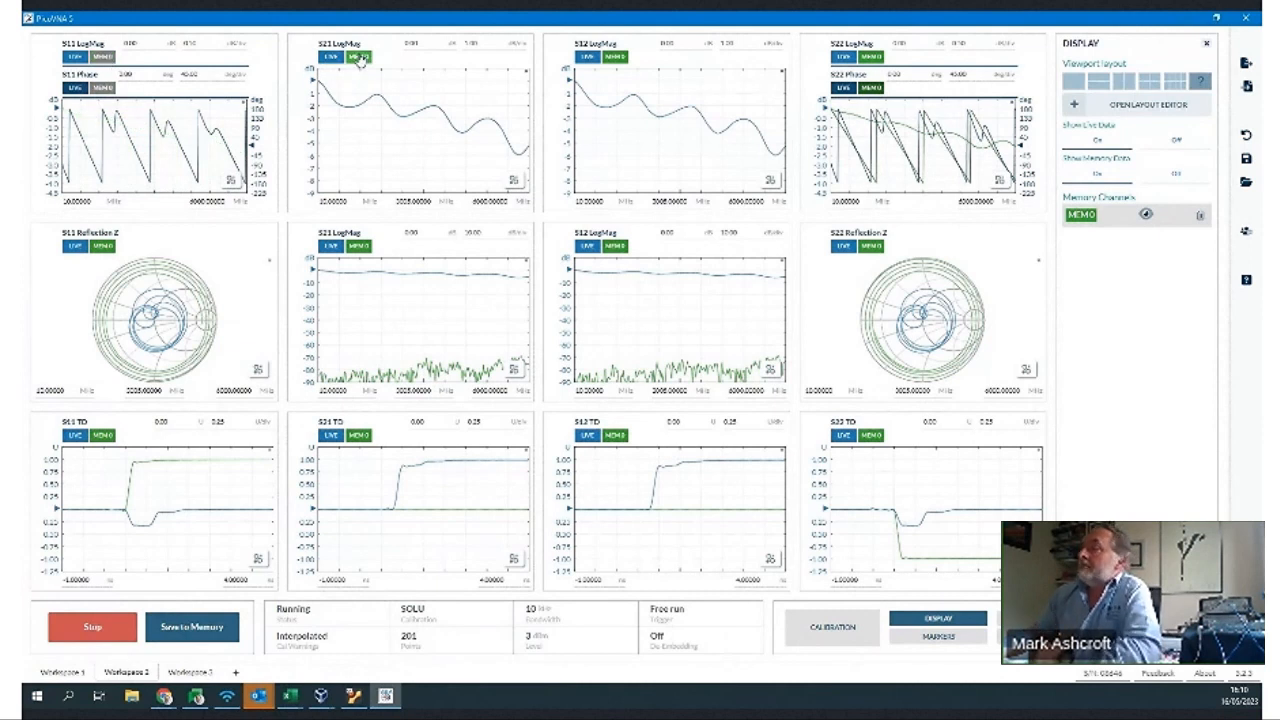
click(361, 57)
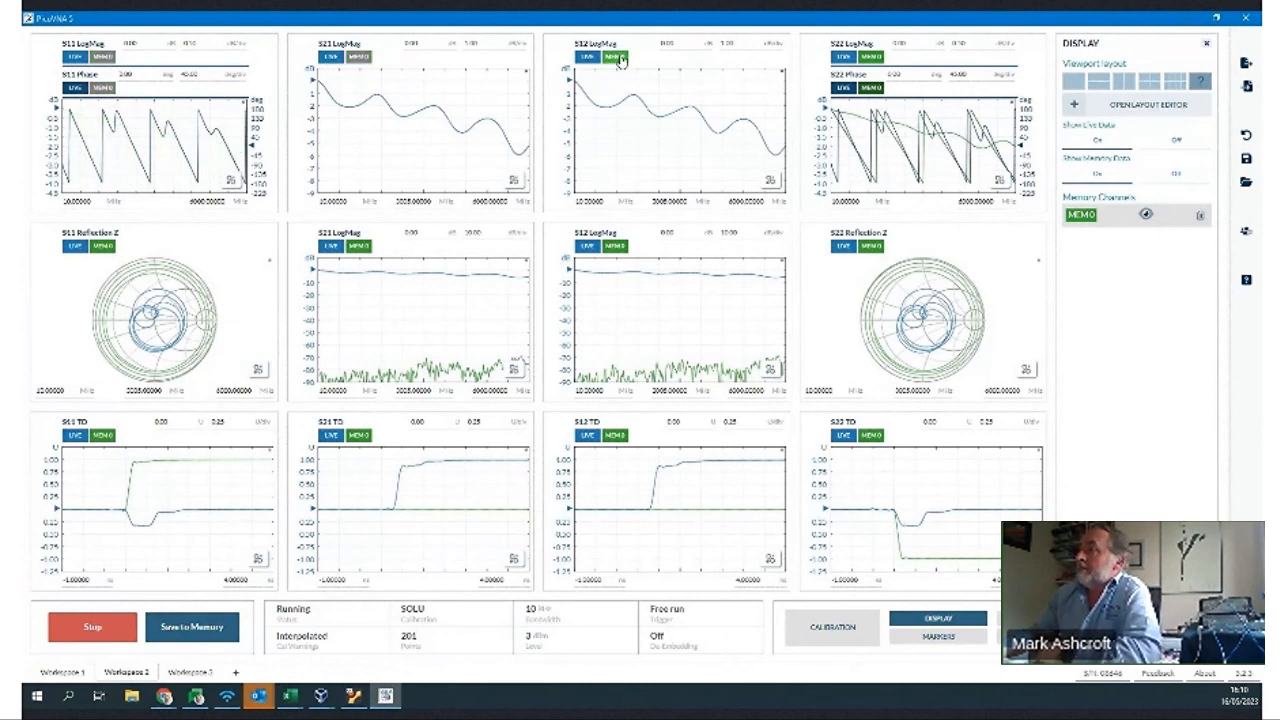
click(874, 87)
click(871, 58)
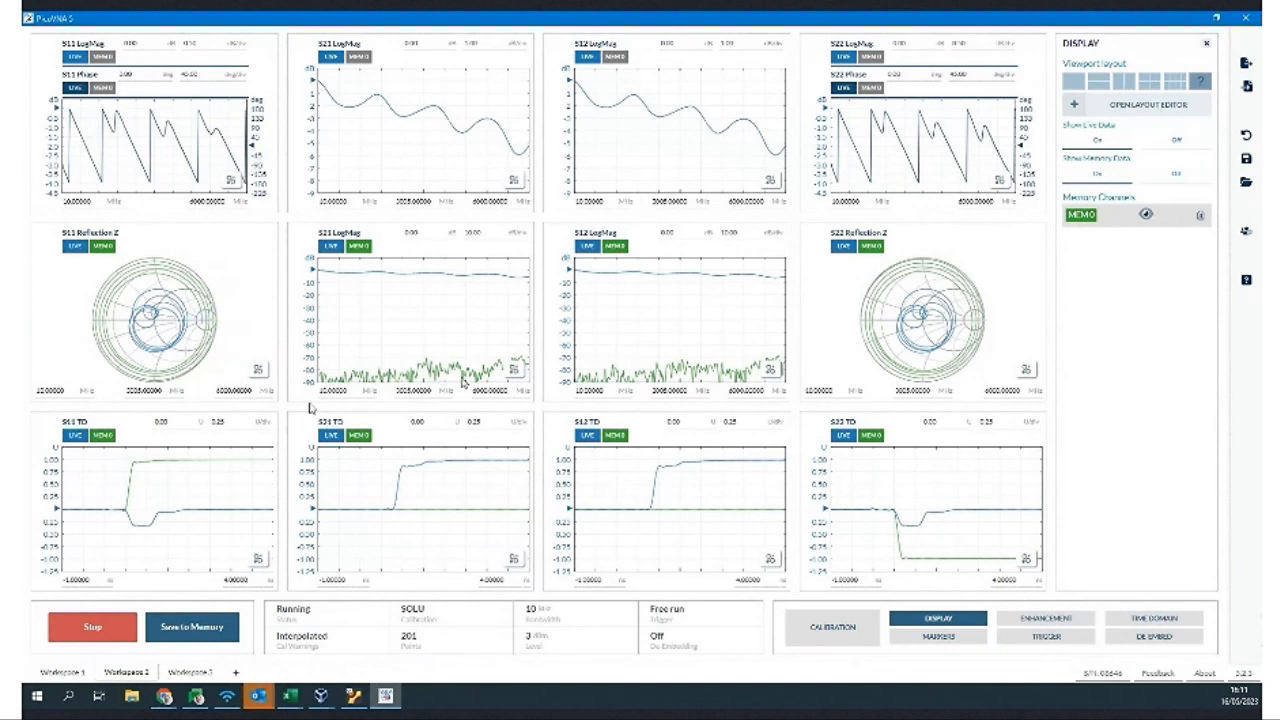
- Set the de-embedding offsets of port 1 and port 2 to 57 mm each
click(1134, 641)
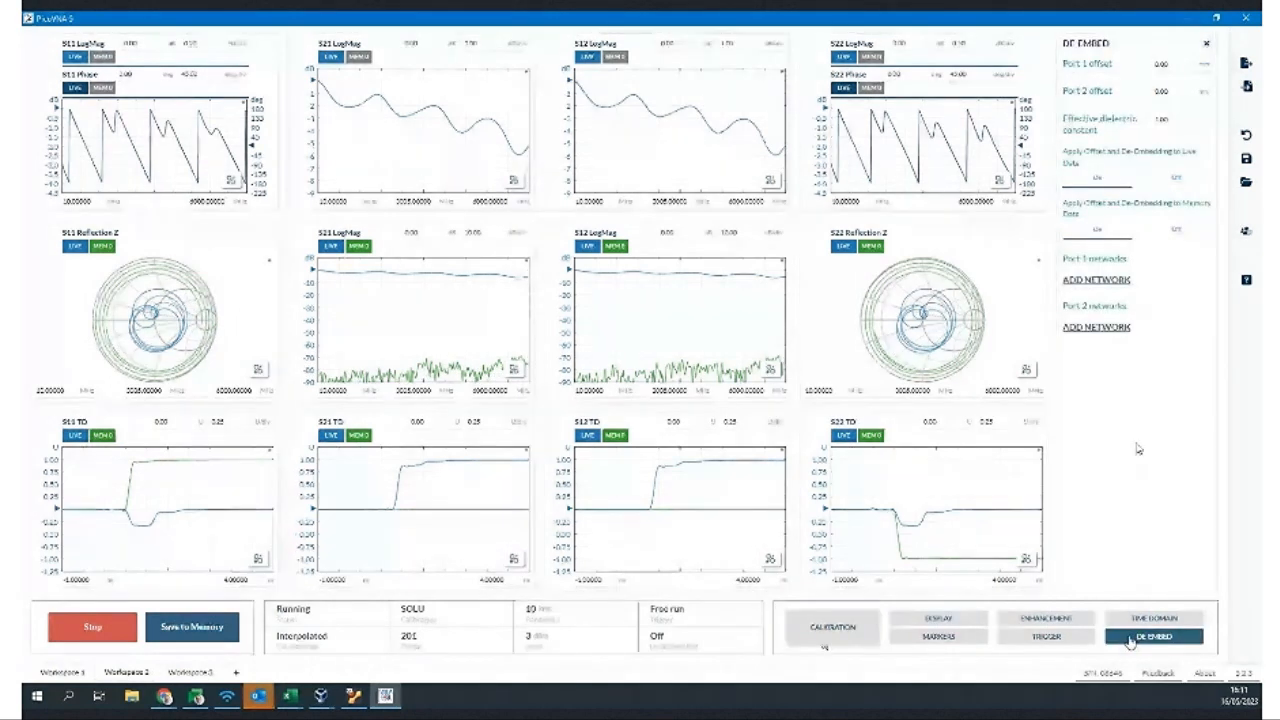
click(1174, 63)
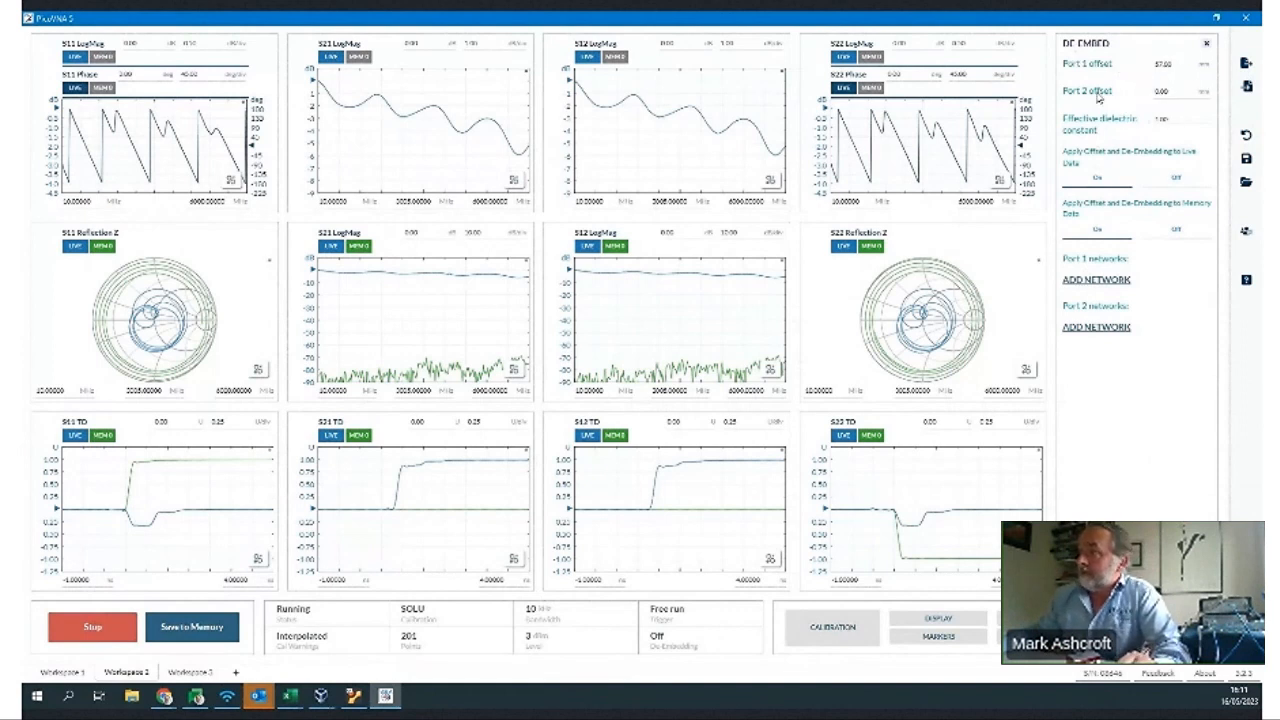
click(1165, 91)
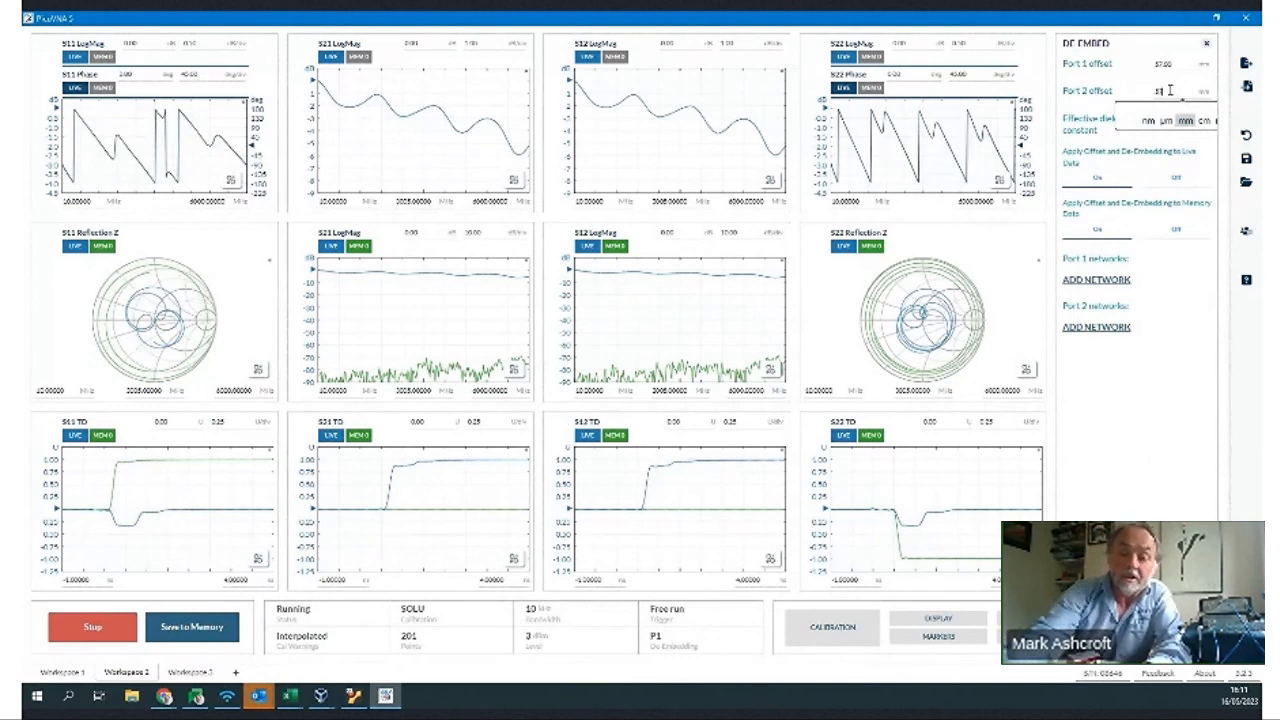
text(57)
key(Return)
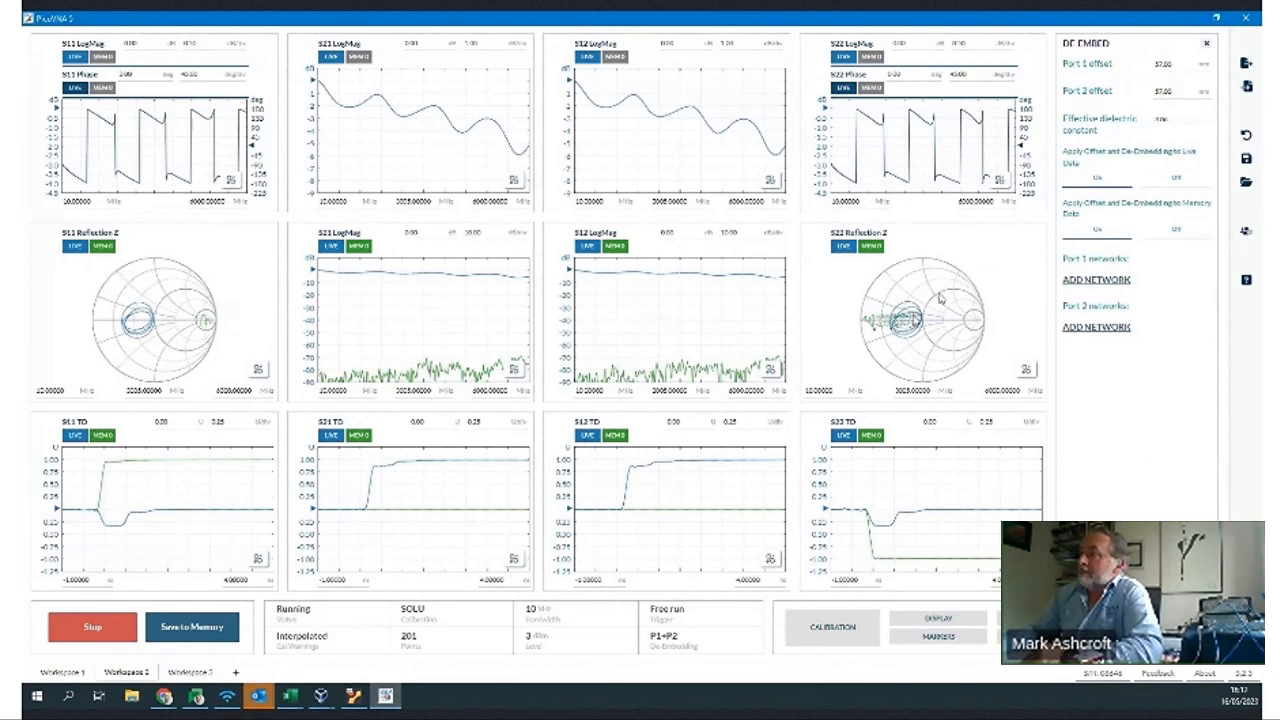
- Switch the offset and de-embedding off and back on for the live data and for the memory data to compare the traces
click(1177, 180)
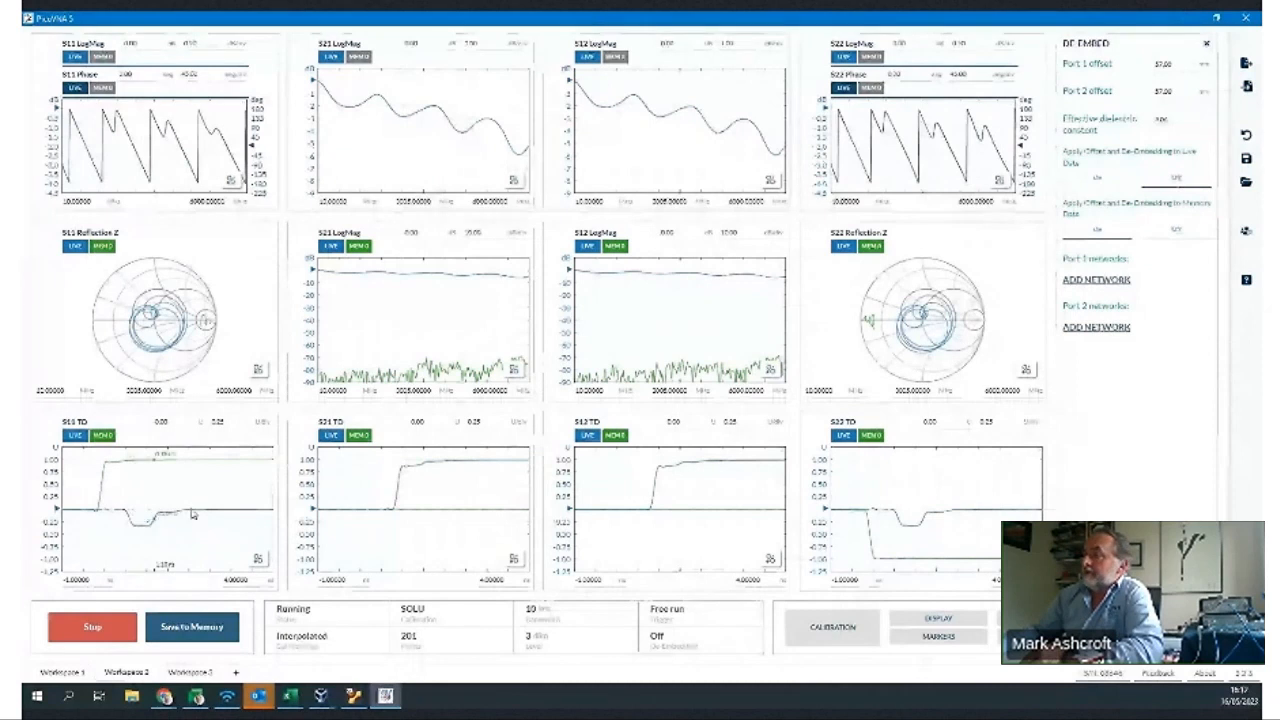
click(1098, 183)
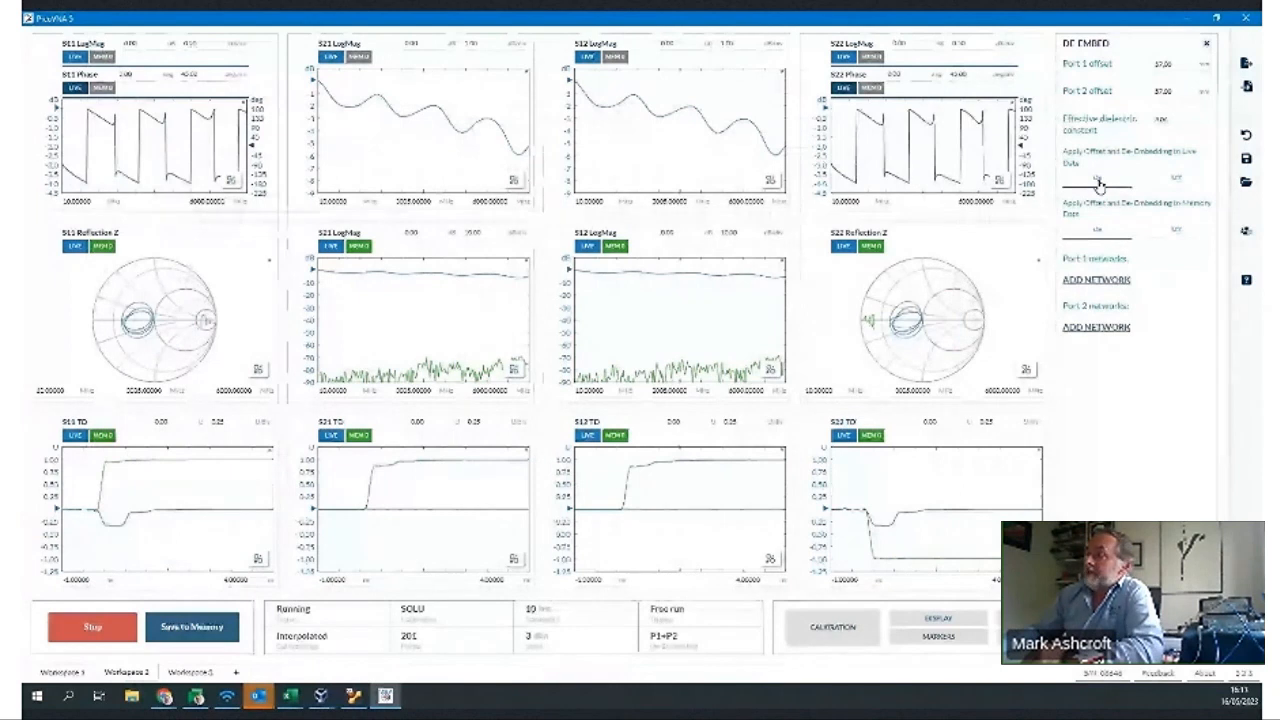
click(1160, 233)
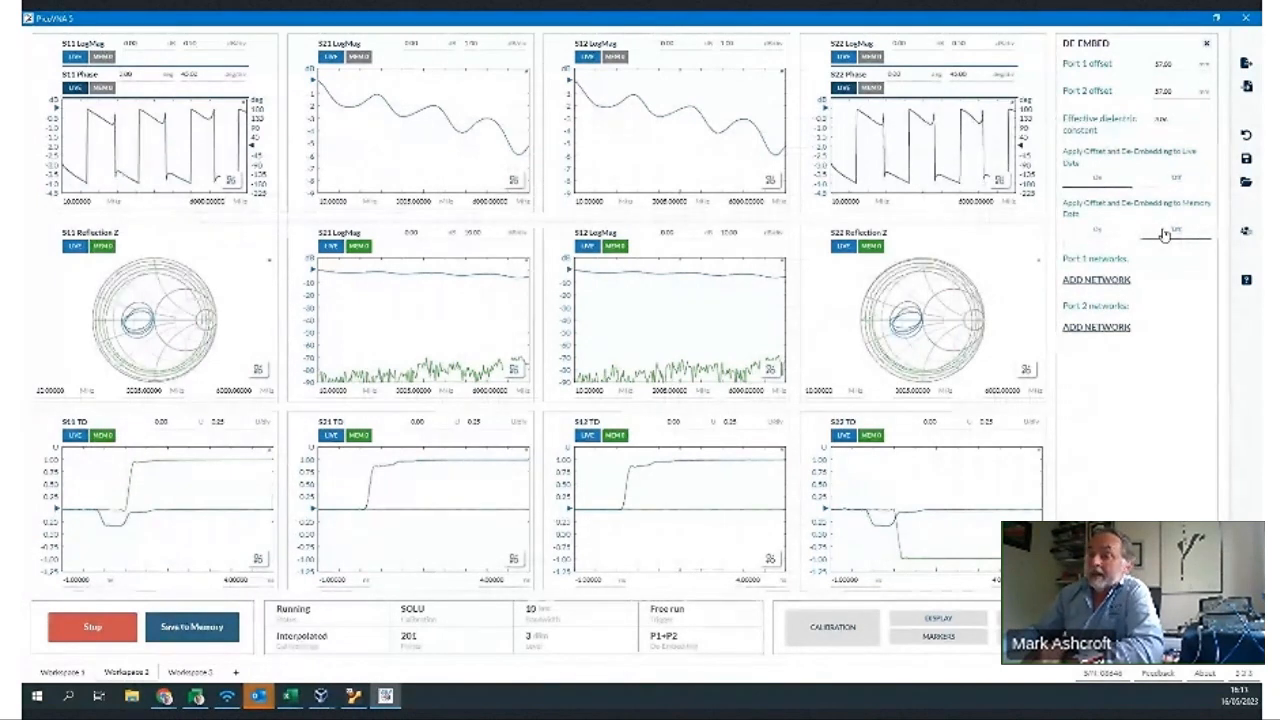
click(1098, 235)
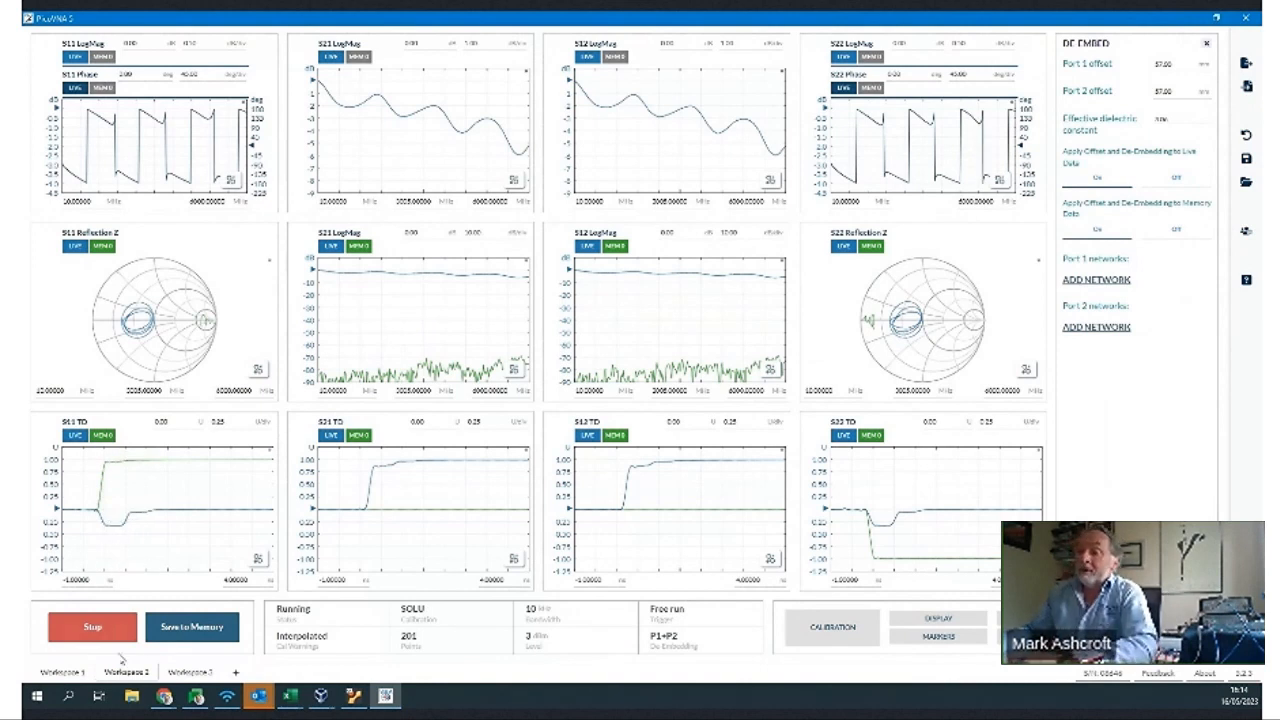
- Switch to Workspace 3, hide the MEM 0 memory channel and delete it
click(185, 673)
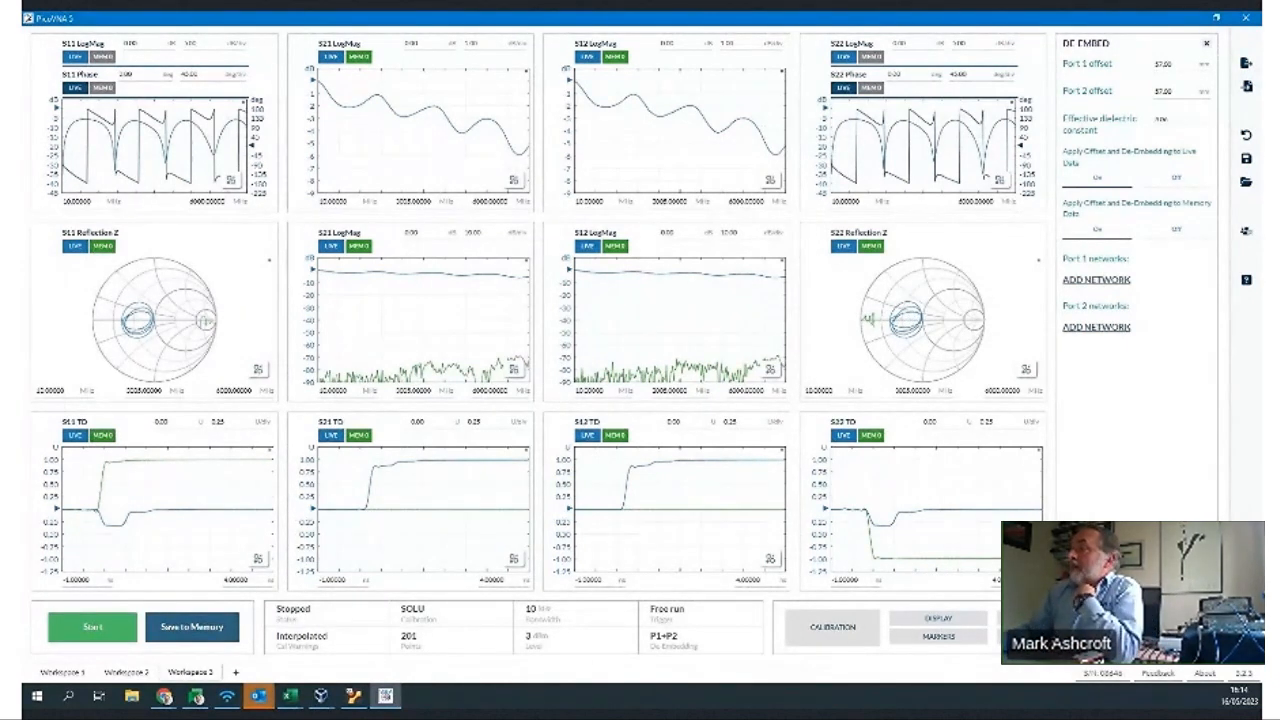
click(1207, 44)
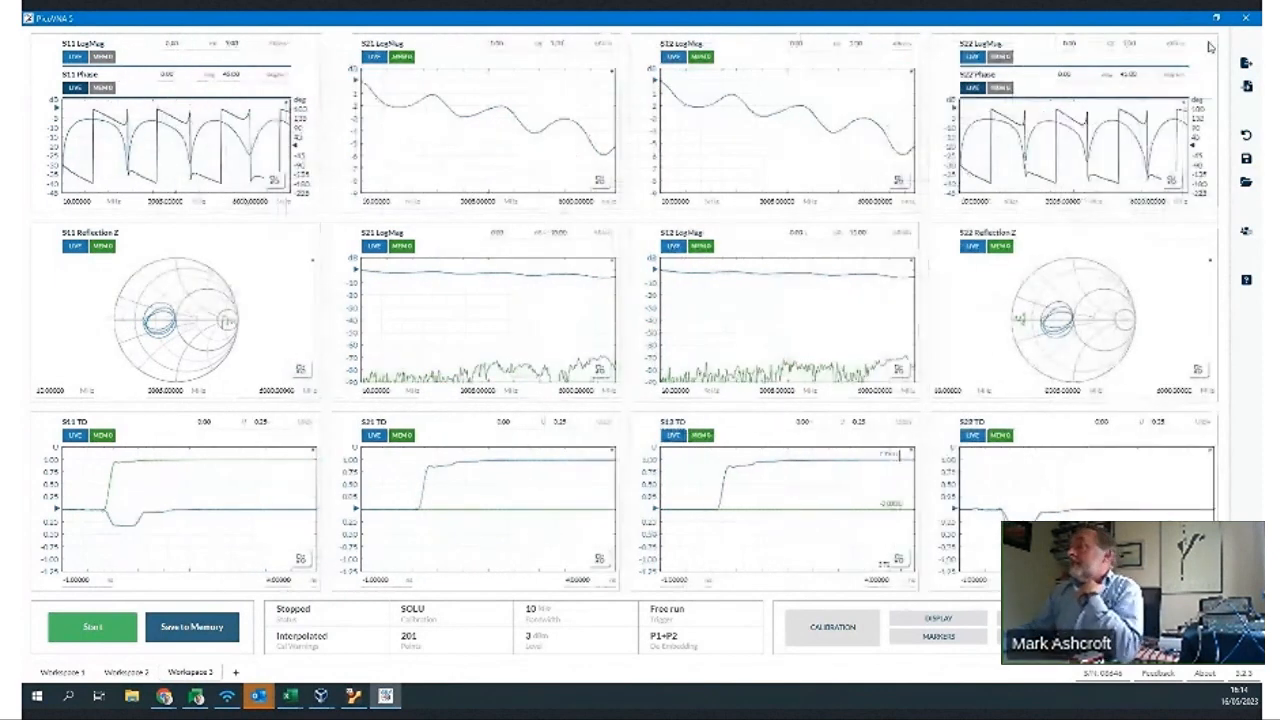
click(940, 620)
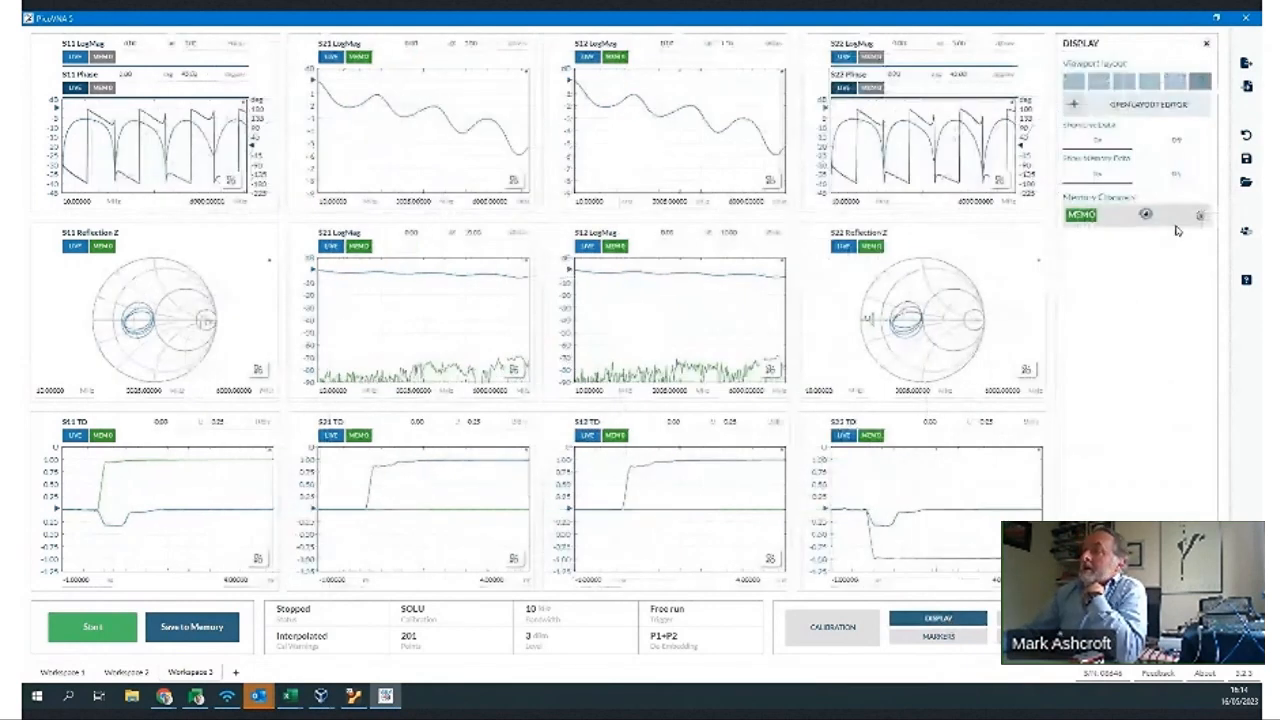
click(1146, 215)
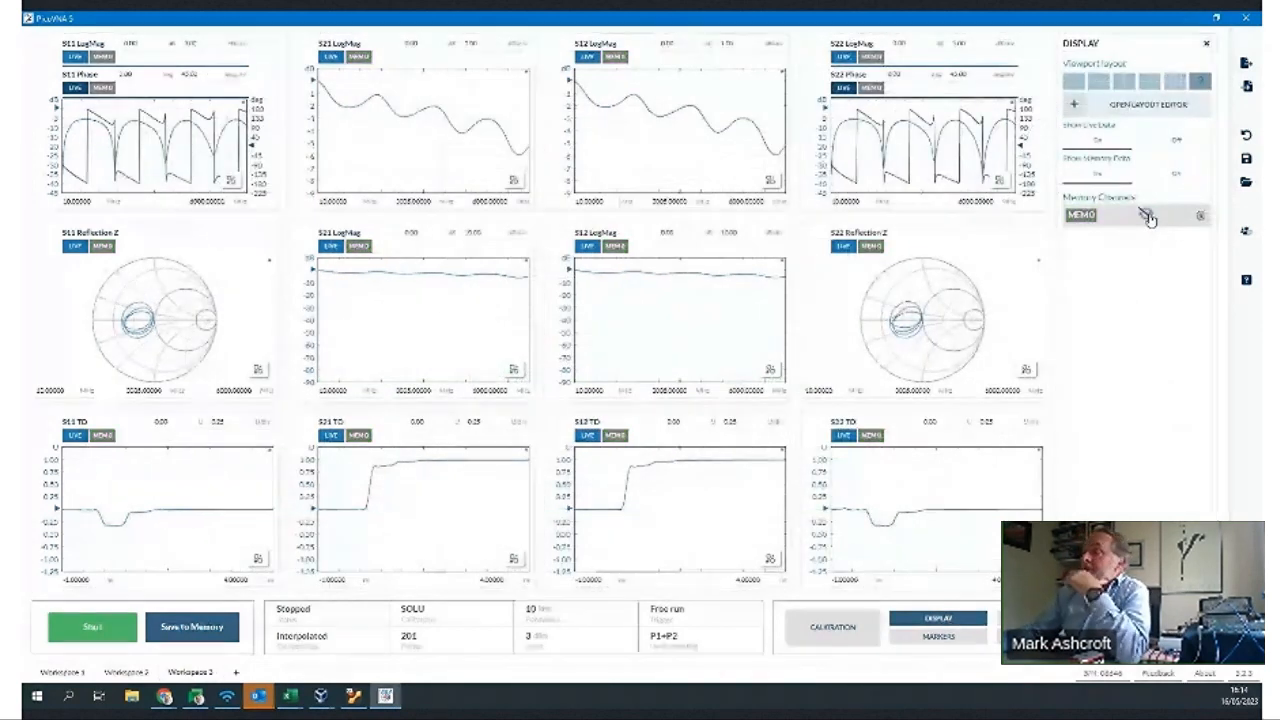
click(1147, 216)
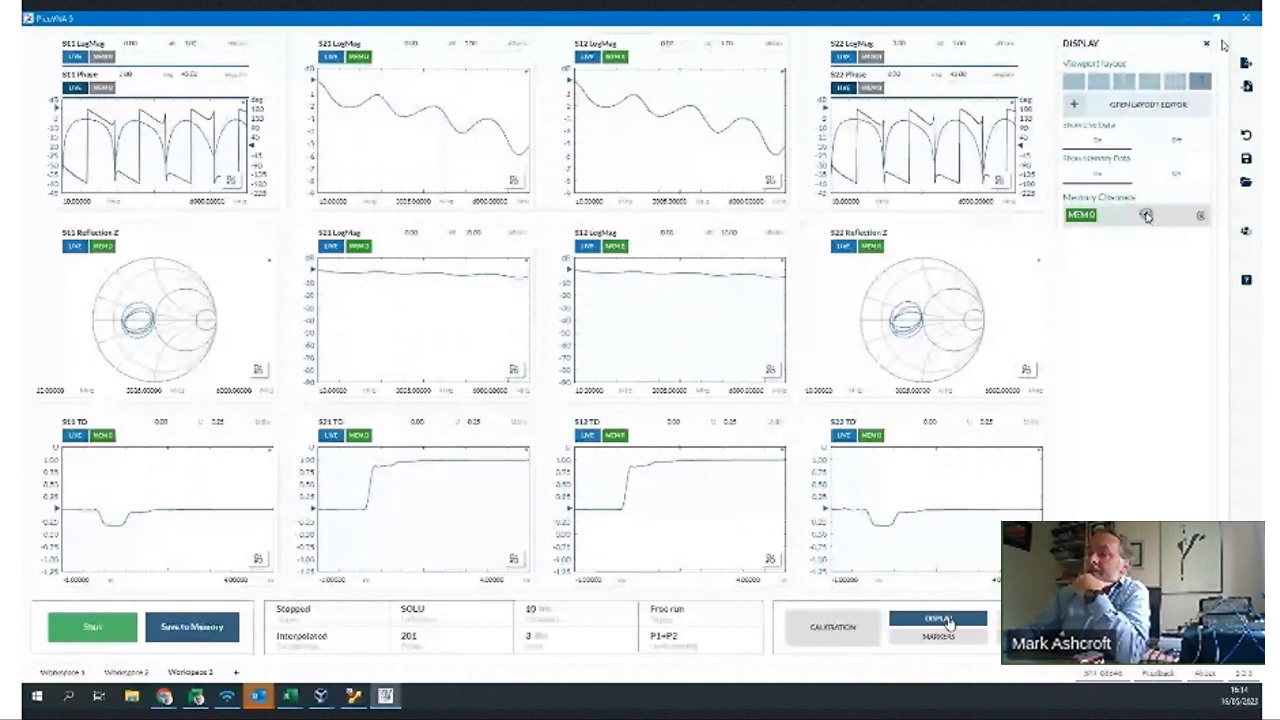
click(1147, 216)
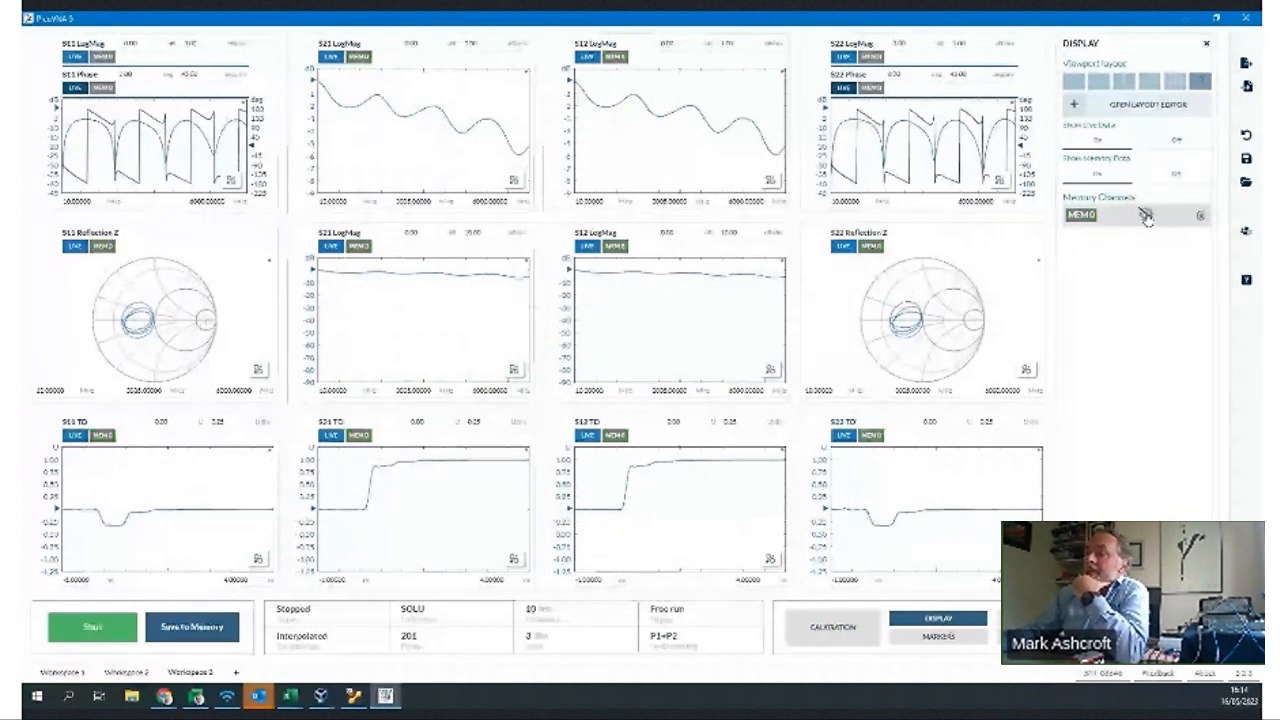
click(1200, 217)
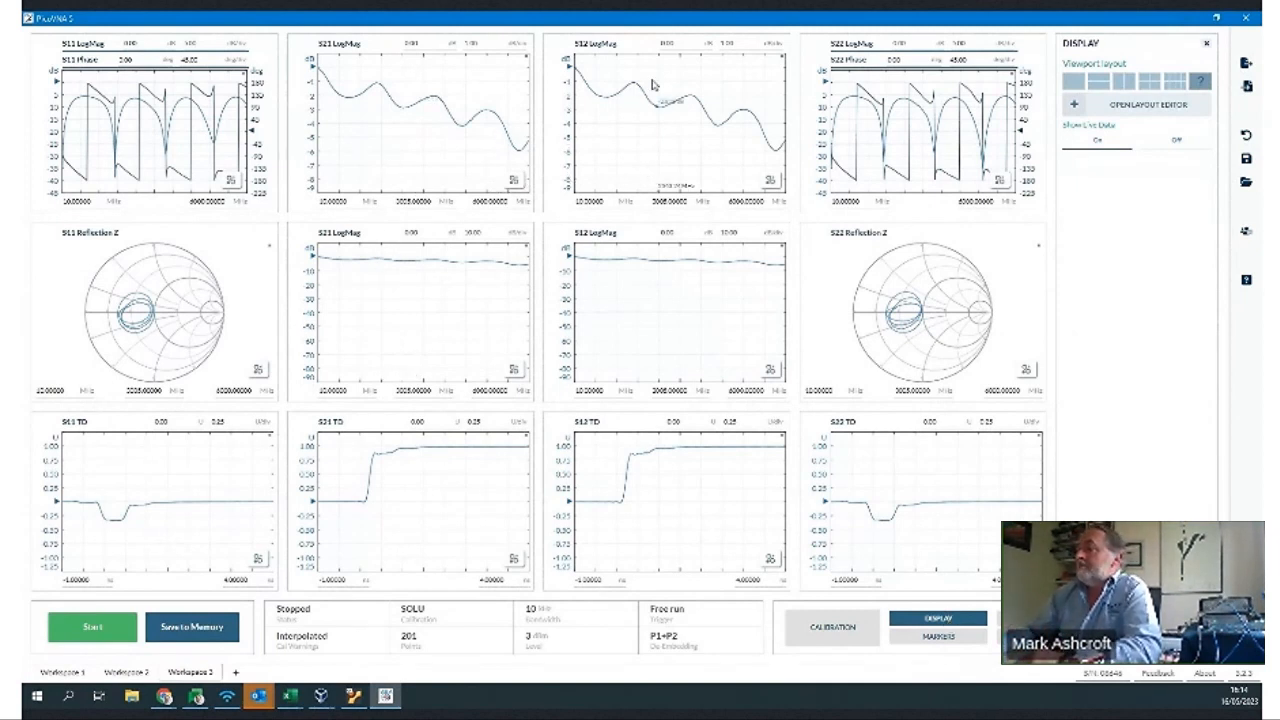
- Remove the three S12 graphs, two LogMag and one time-domain, from the workspace layout
click(1156, 110)
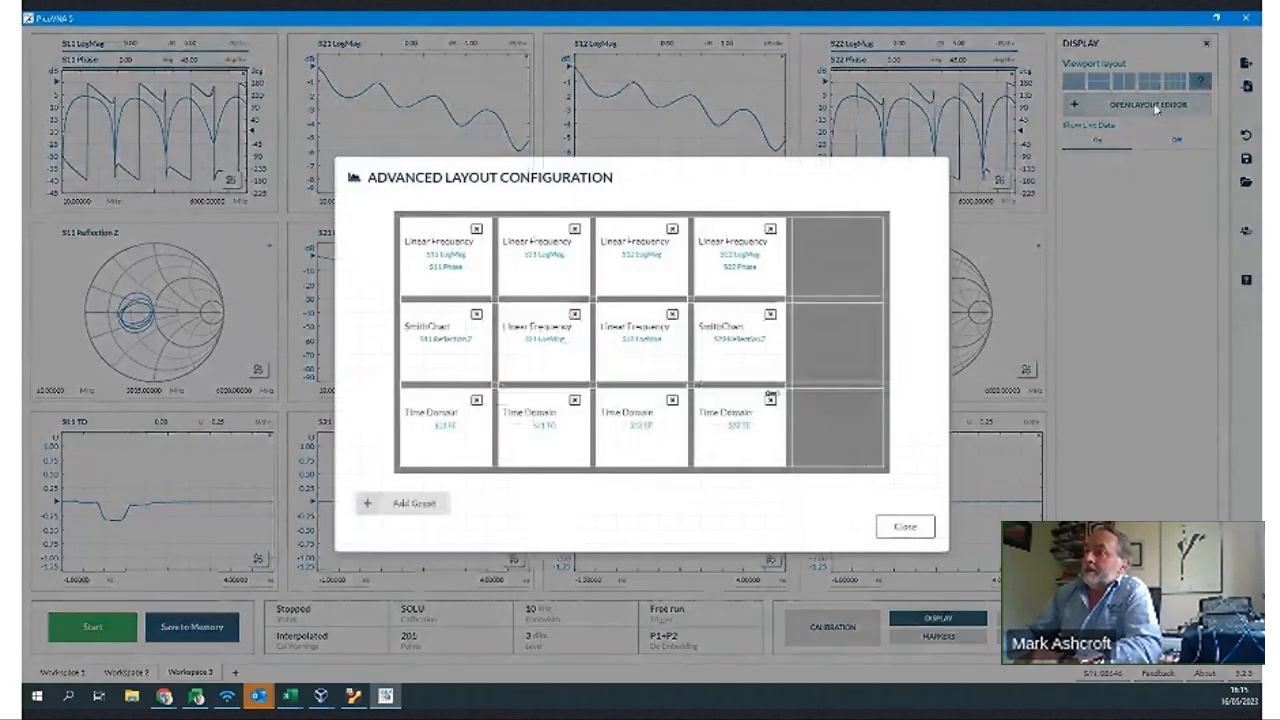
click(672, 229)
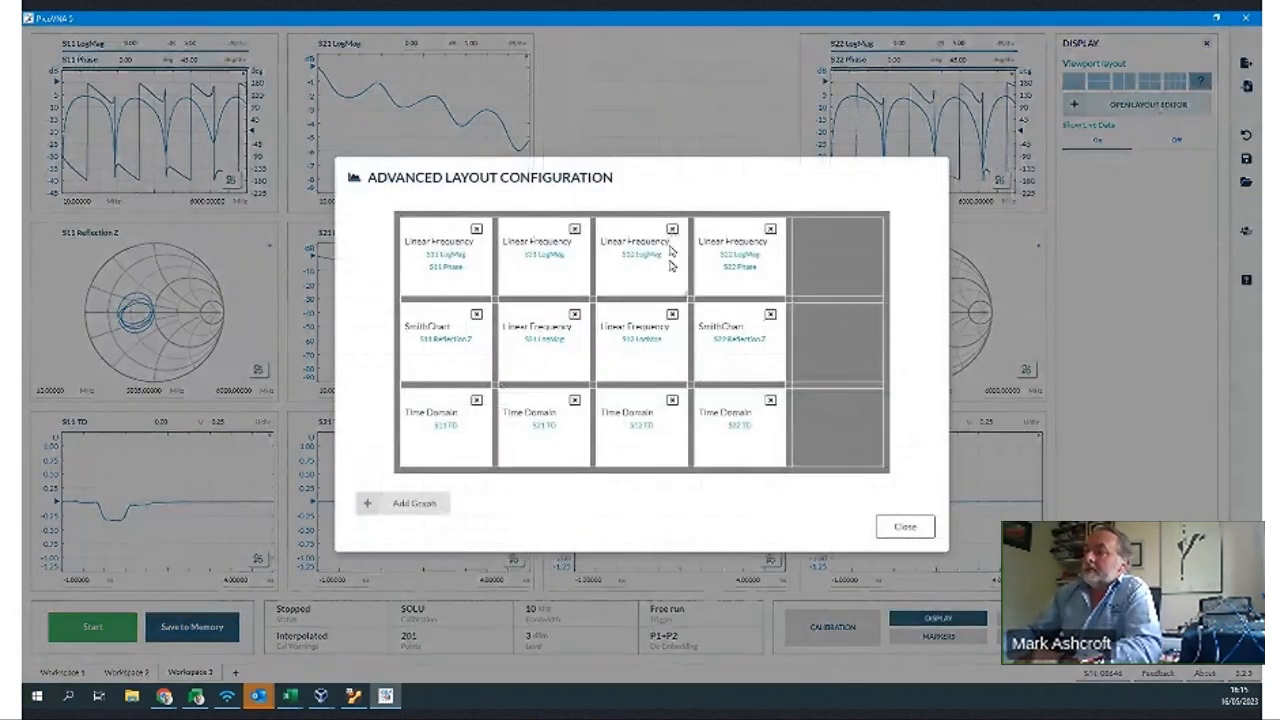
click(672, 314)
click(672, 400)
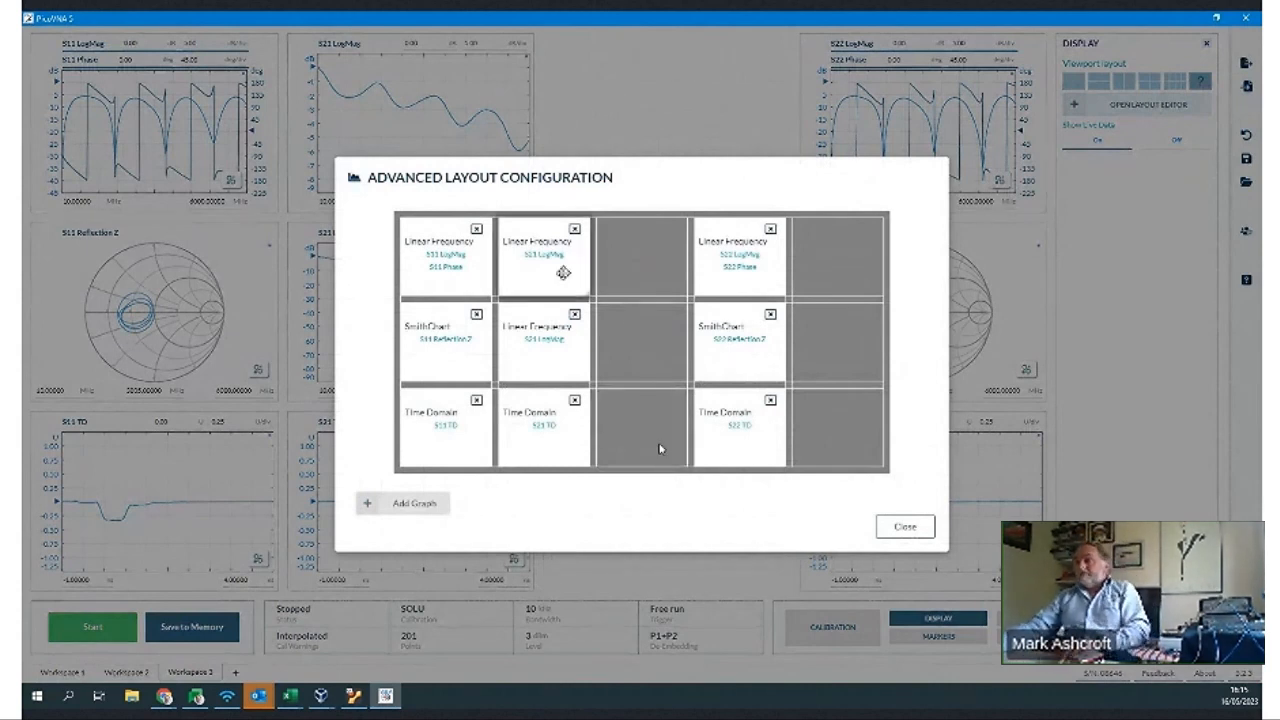
- Widen the two S21 LogMag graphs and the S21 time-domain graph to span the empty third column of the layout
drag(586, 262, 689, 256)
drag(588, 350, 688, 350)
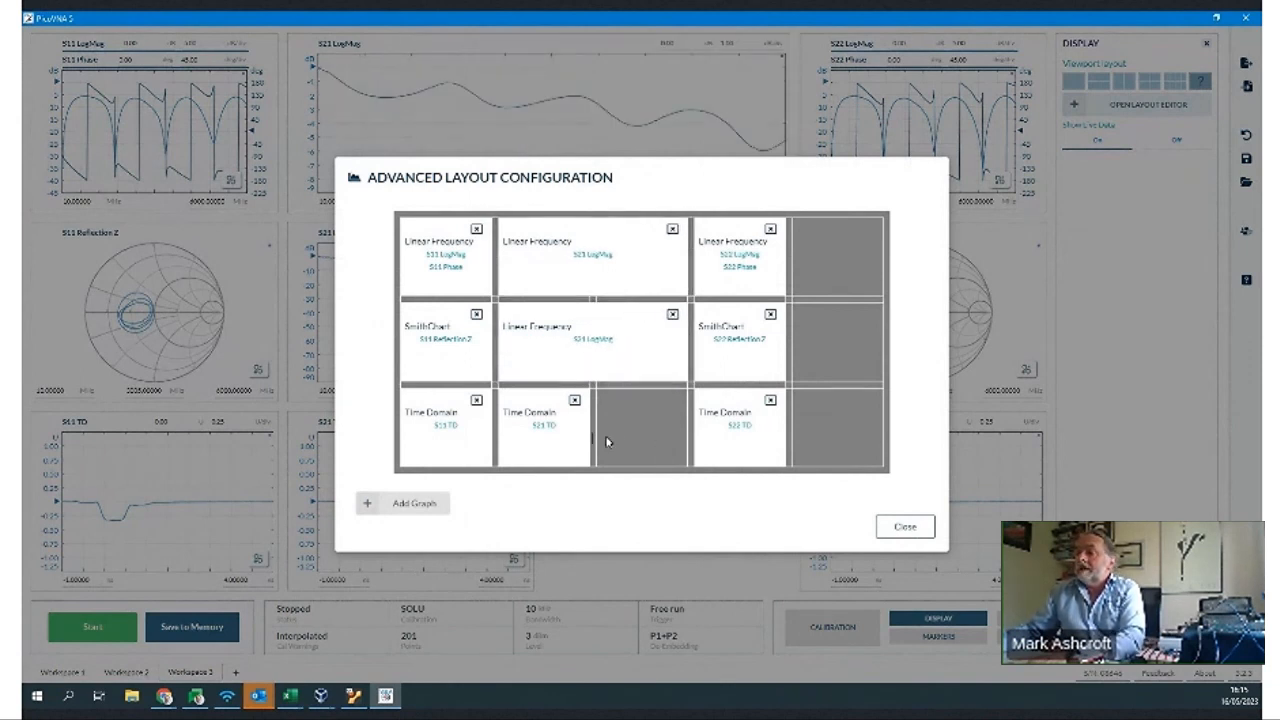
drag(596, 440, 690, 430)
click(906, 527)
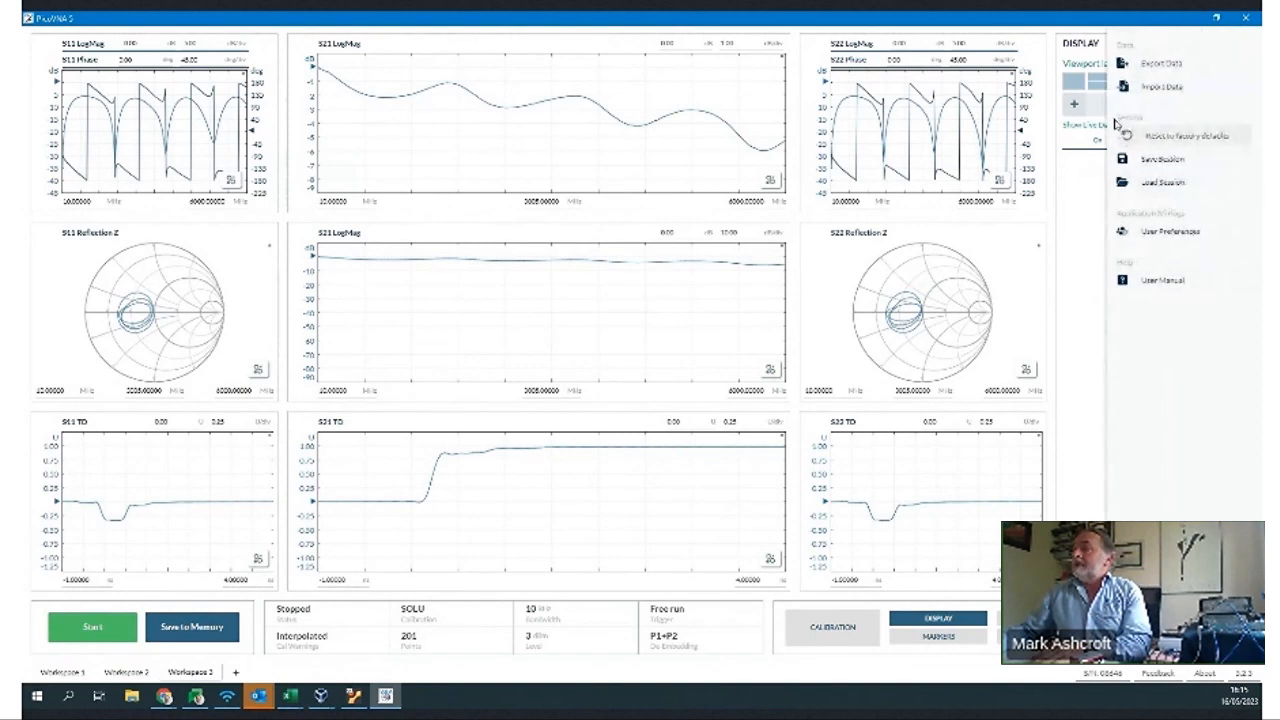
- Remove the second-row S21 LogMag graph from the layout and extend the S21 time-domain graph upward to fill two rows
click(1102, 112)
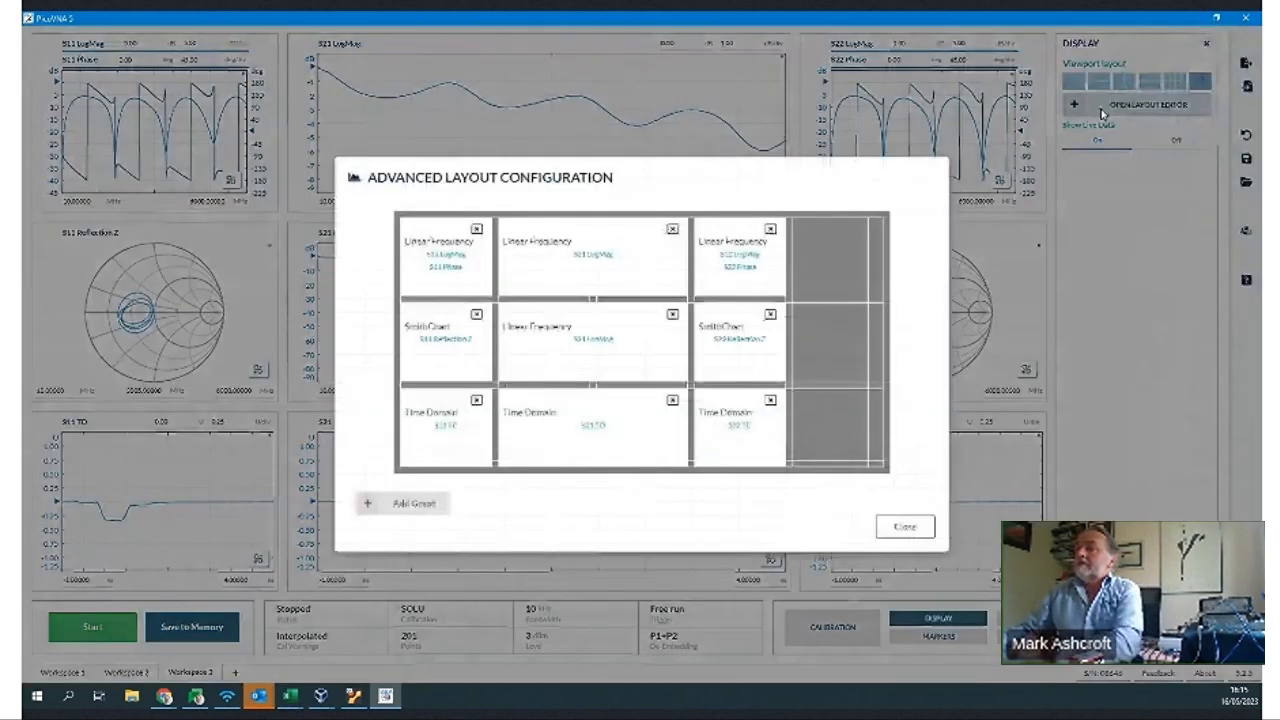
click(672, 314)
drag(628, 413, 632, 294)
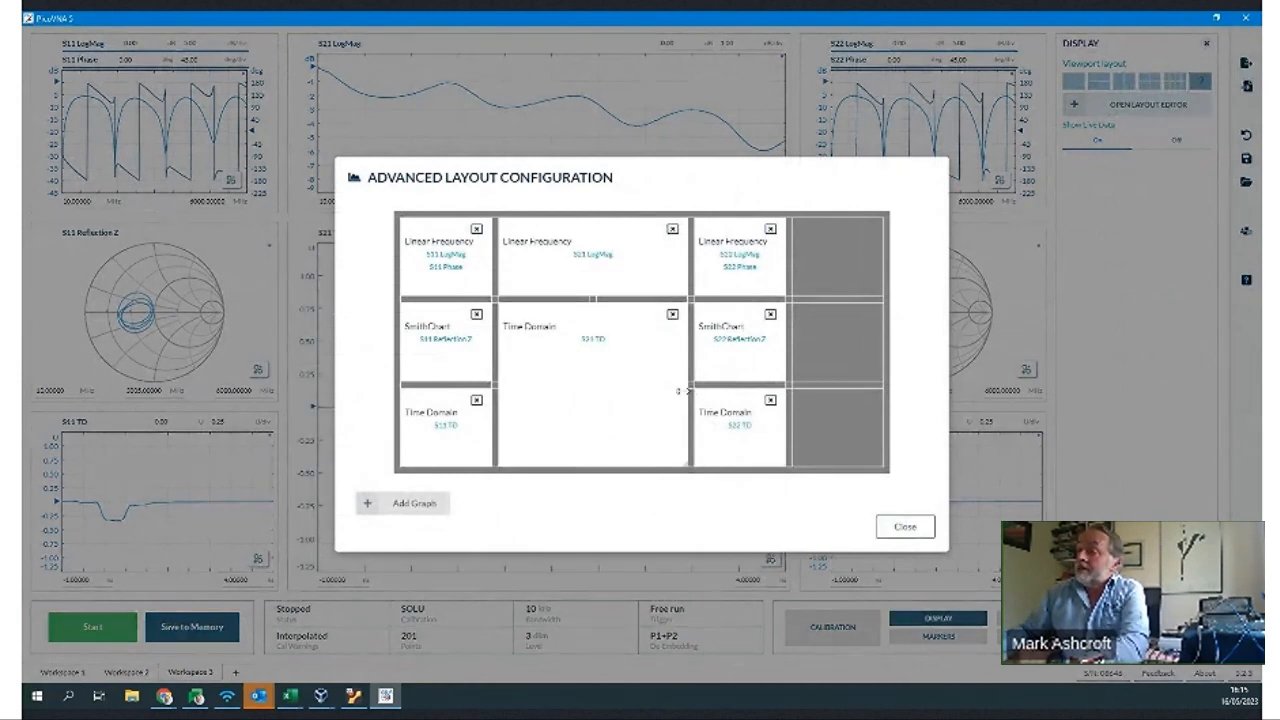
- Narrow the S21 time-domain graph to one column and move the S22 Smith chart and S22 time-domain graph into the third column
drag(681, 391, 552, 340)
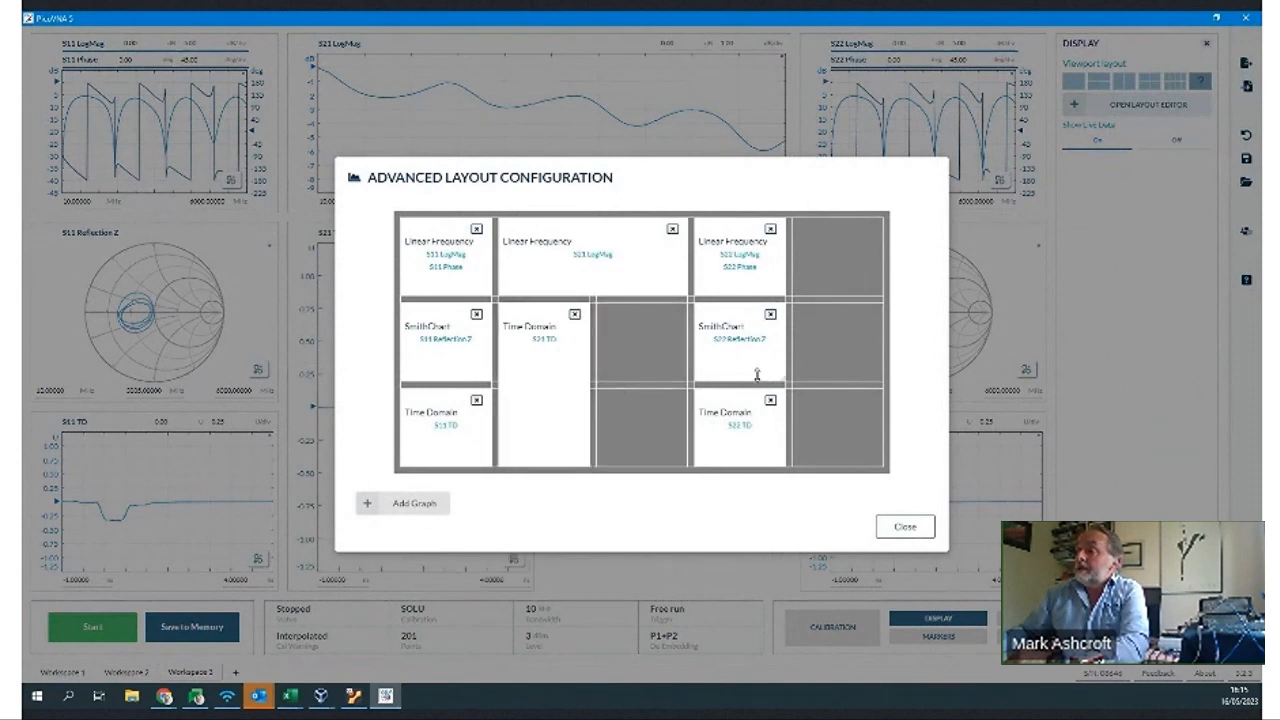
drag(757, 374, 660, 392)
drag(731, 443, 633, 451)
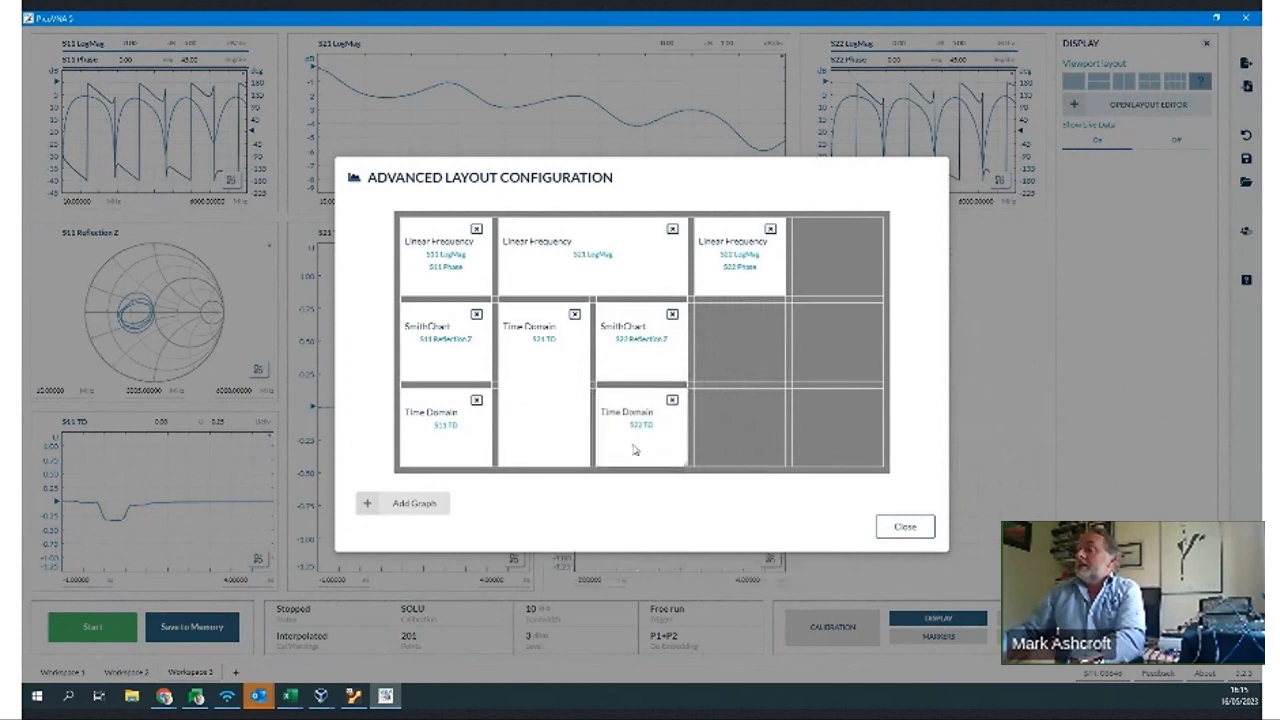
click(895, 528)
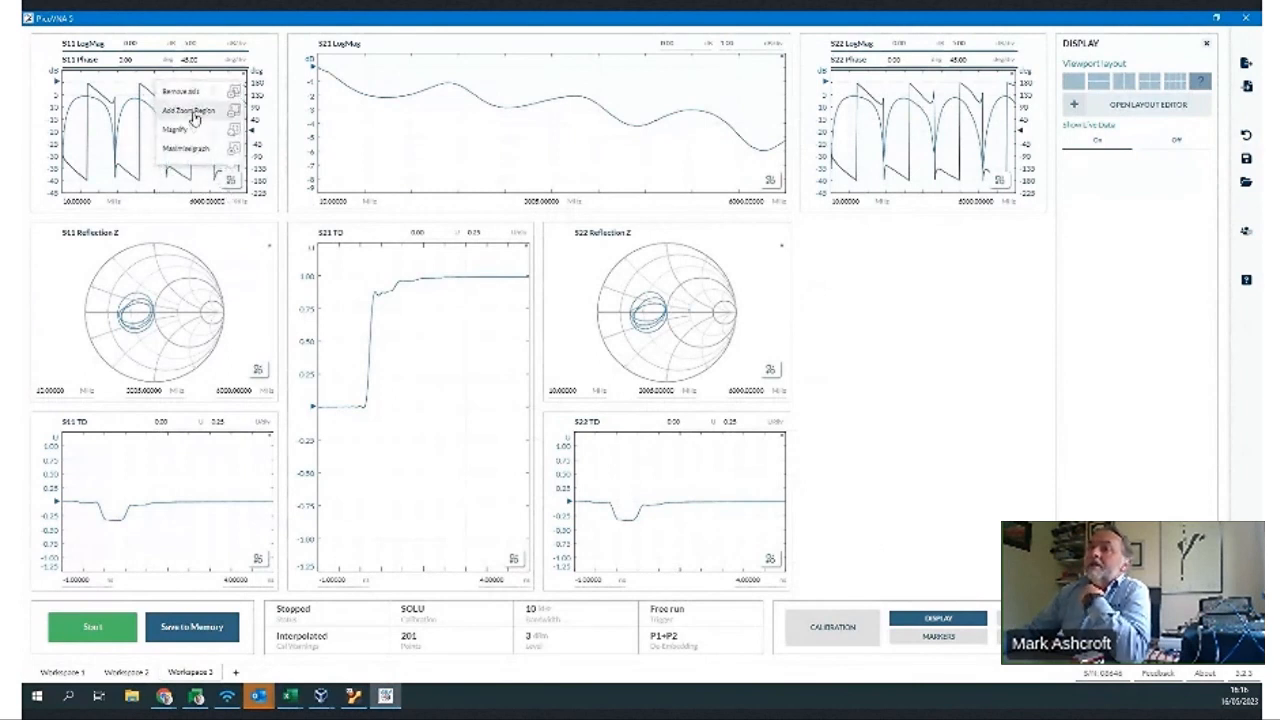
- Add a zoom region to the S11 LogMag and phase graph and set its limits to about 3720 and 5400 MHz
click(193, 112)
right_click(201, 150)
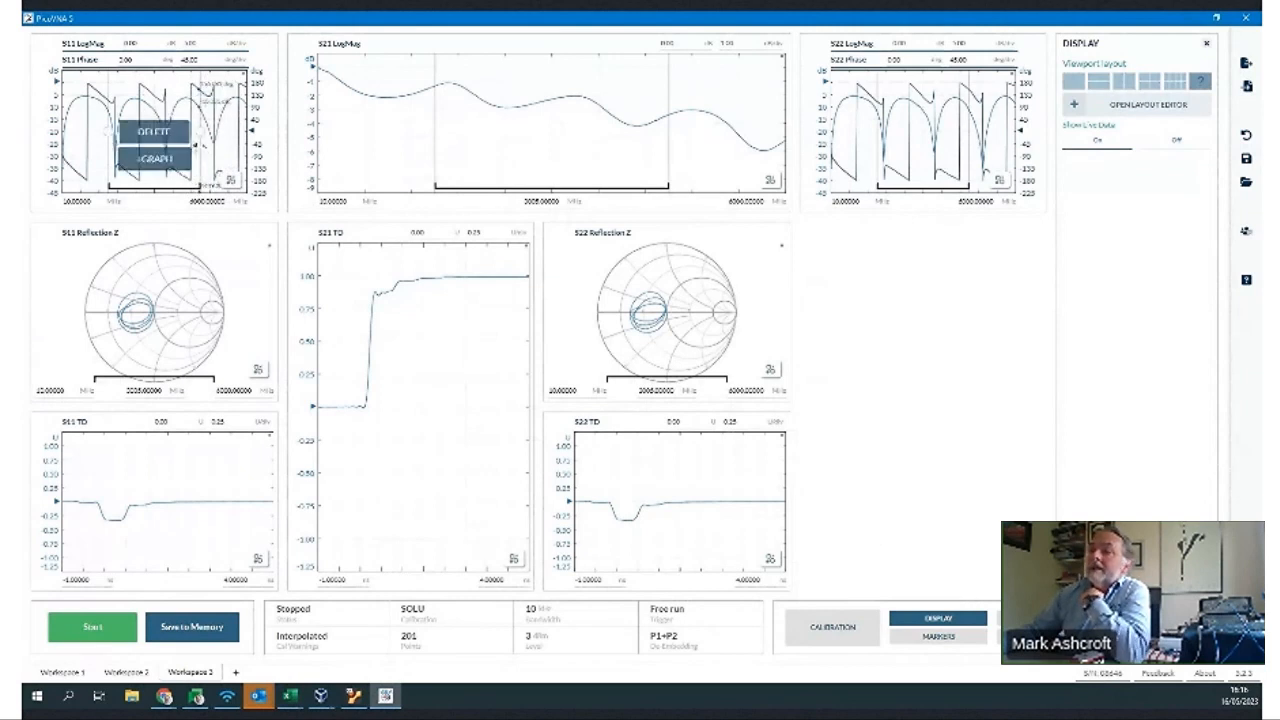
drag(212, 132, 228, 132)
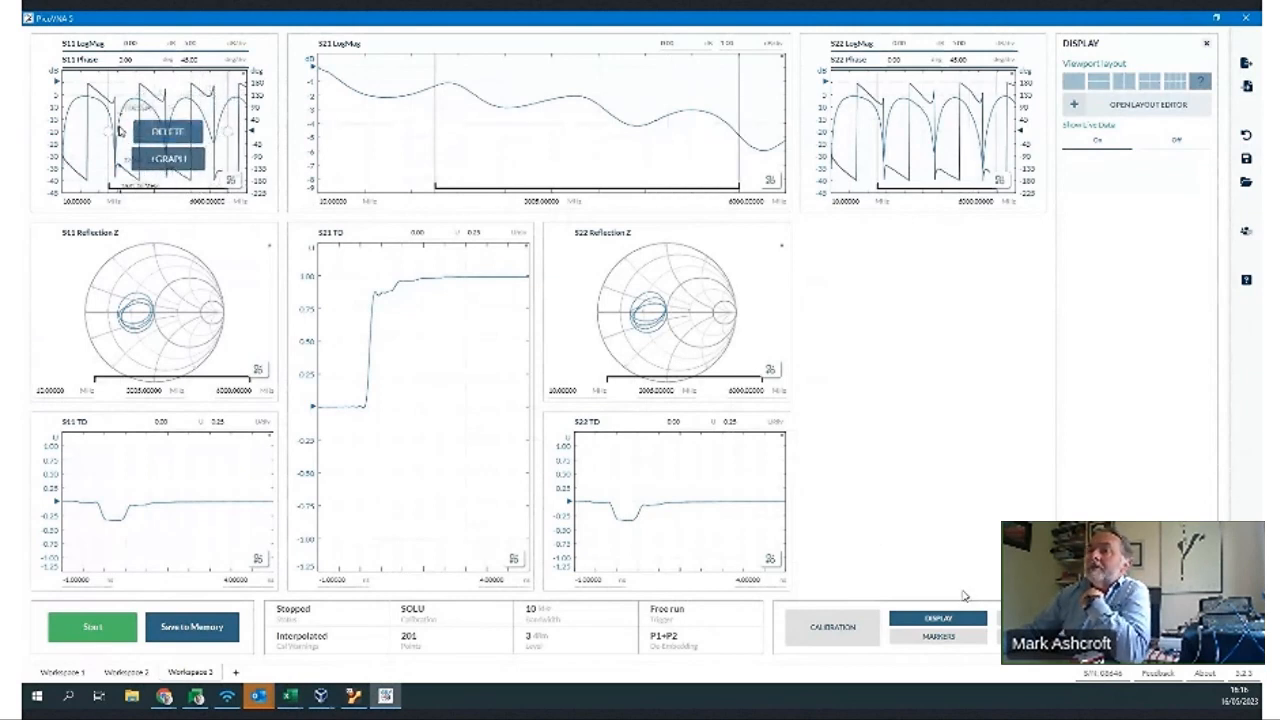
drag(108, 130, 177, 131)
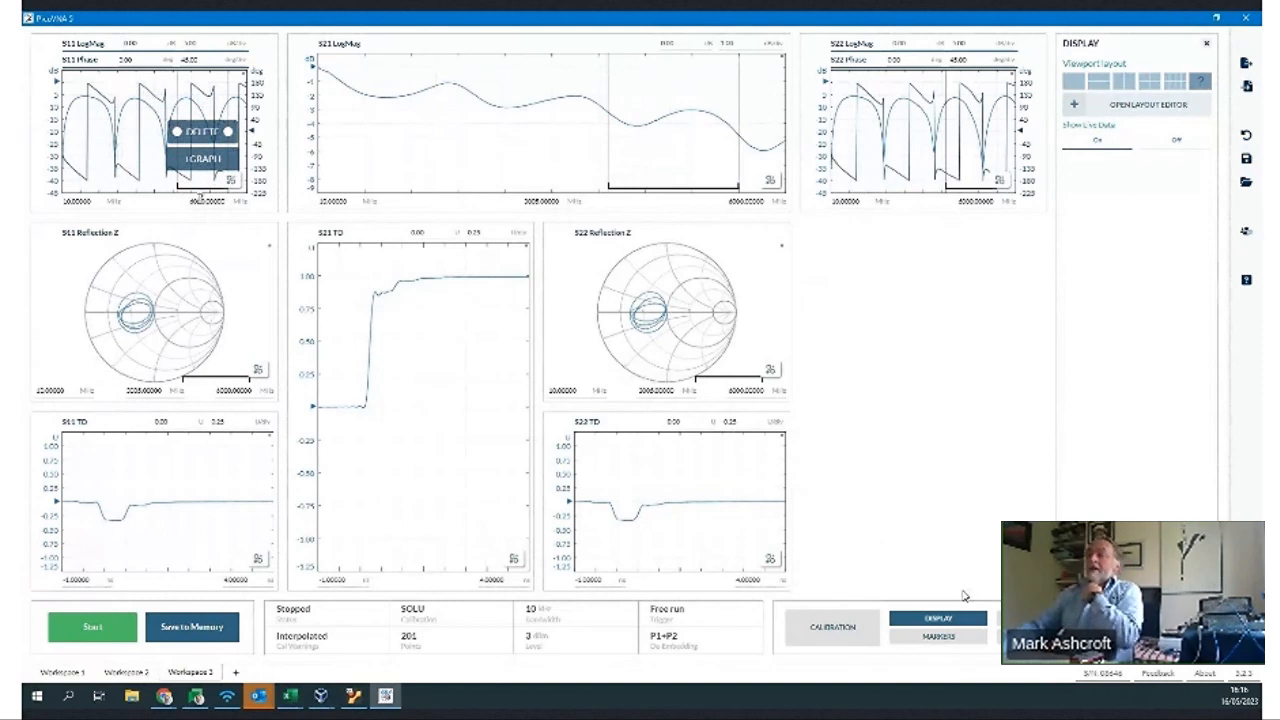
- Plot the zoom region as a new graph in the fourth column's second row and adjust the region to about 3125–5041 MHz
click(207, 160)
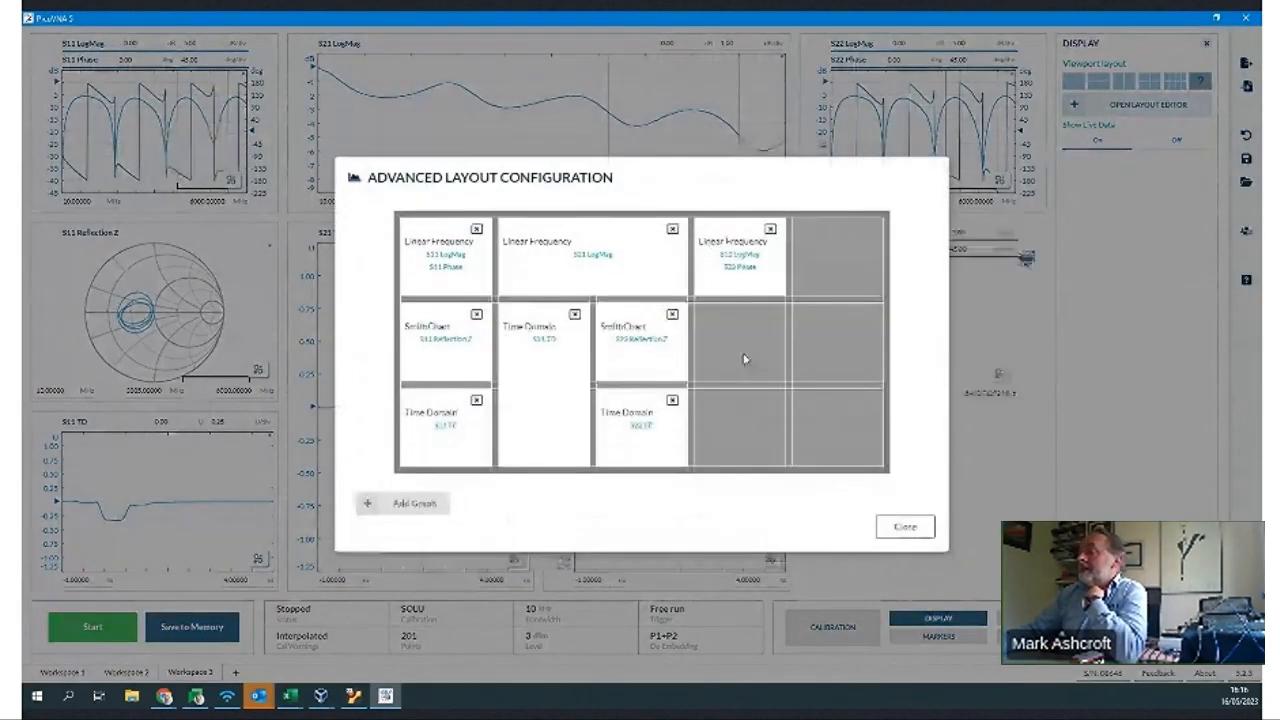
click(743, 359)
click(897, 530)
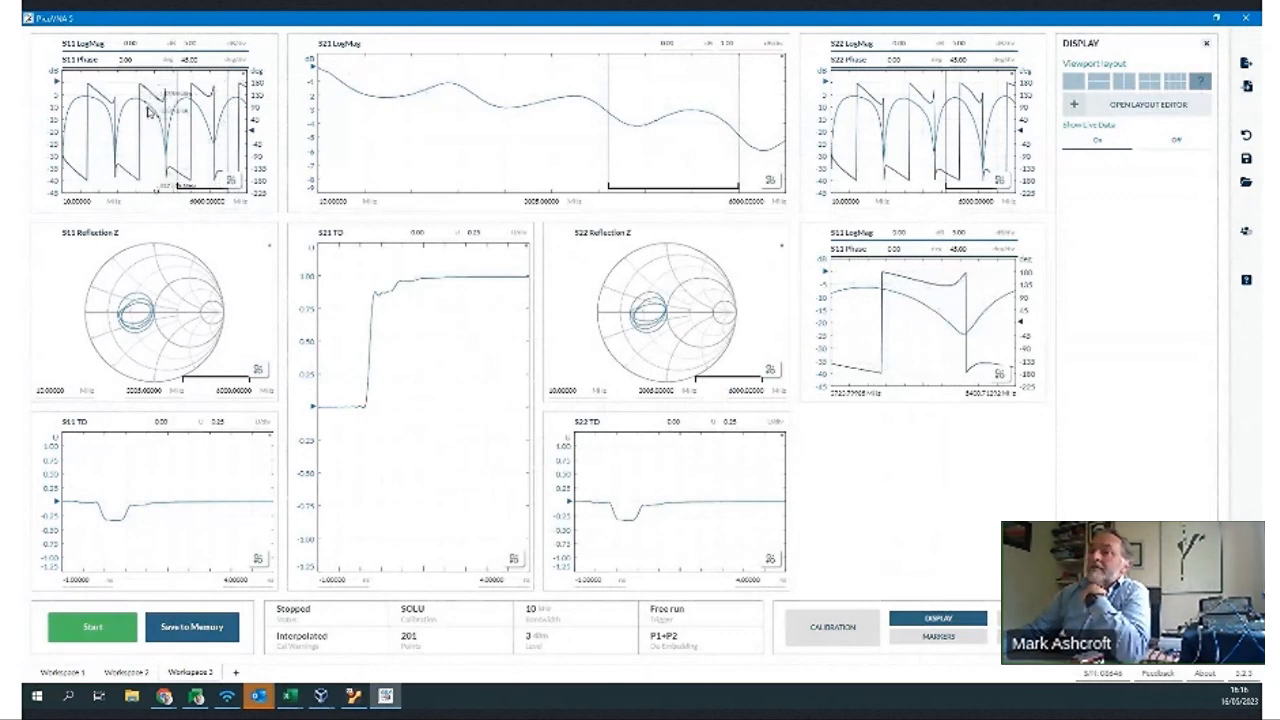
right_click(180, 148)
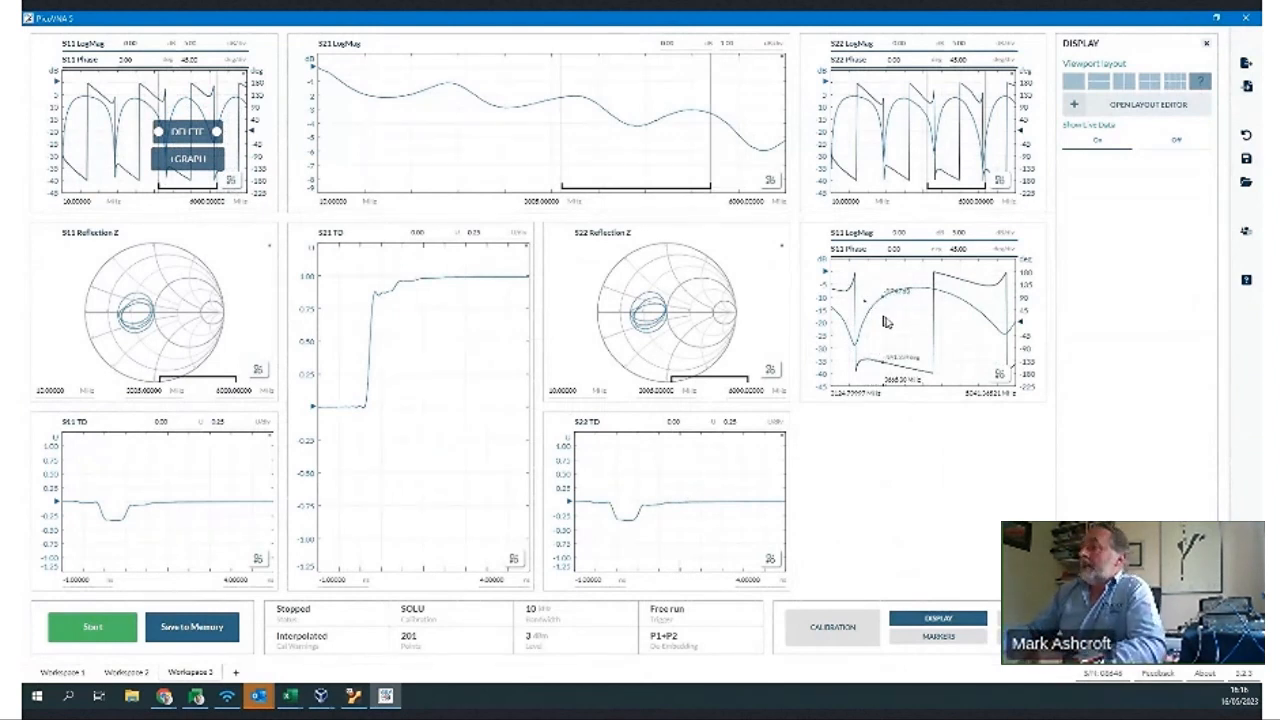
- Turn the zoom graph into an S11 Smith chart without the phase axis and narrow its region to about 3663–4741 MHz
click(1000, 374)
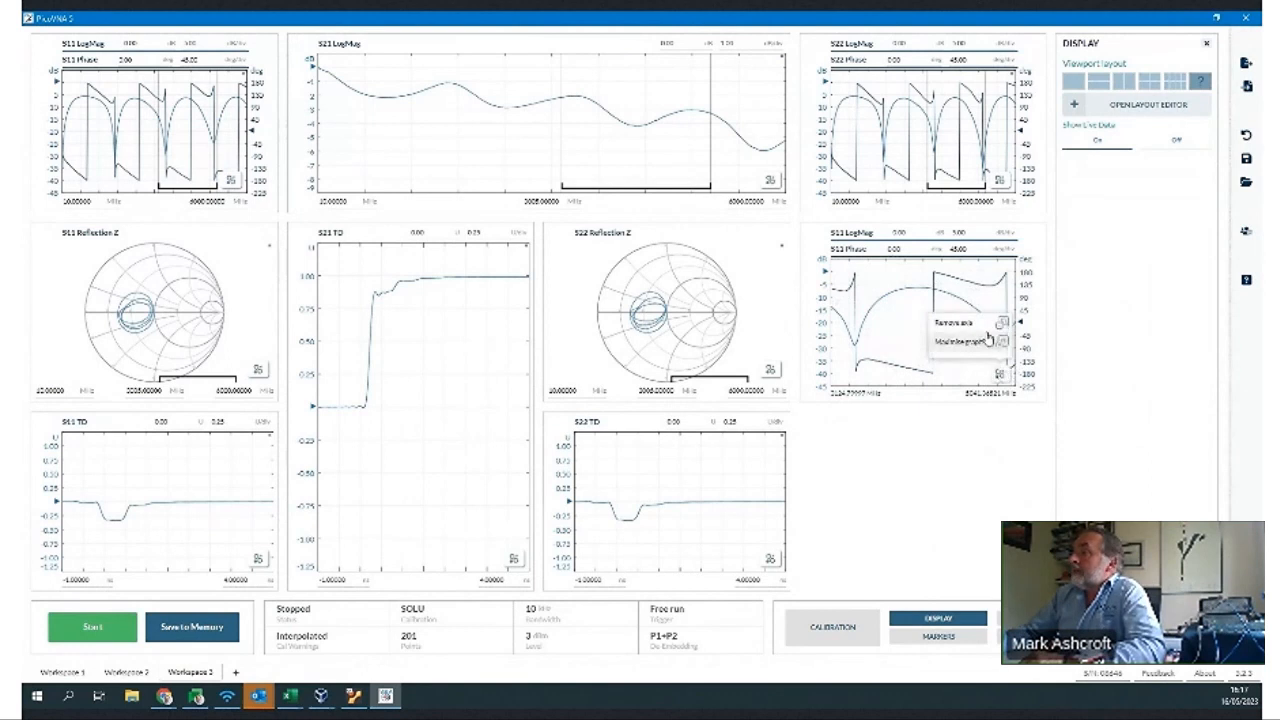
click(972, 324)
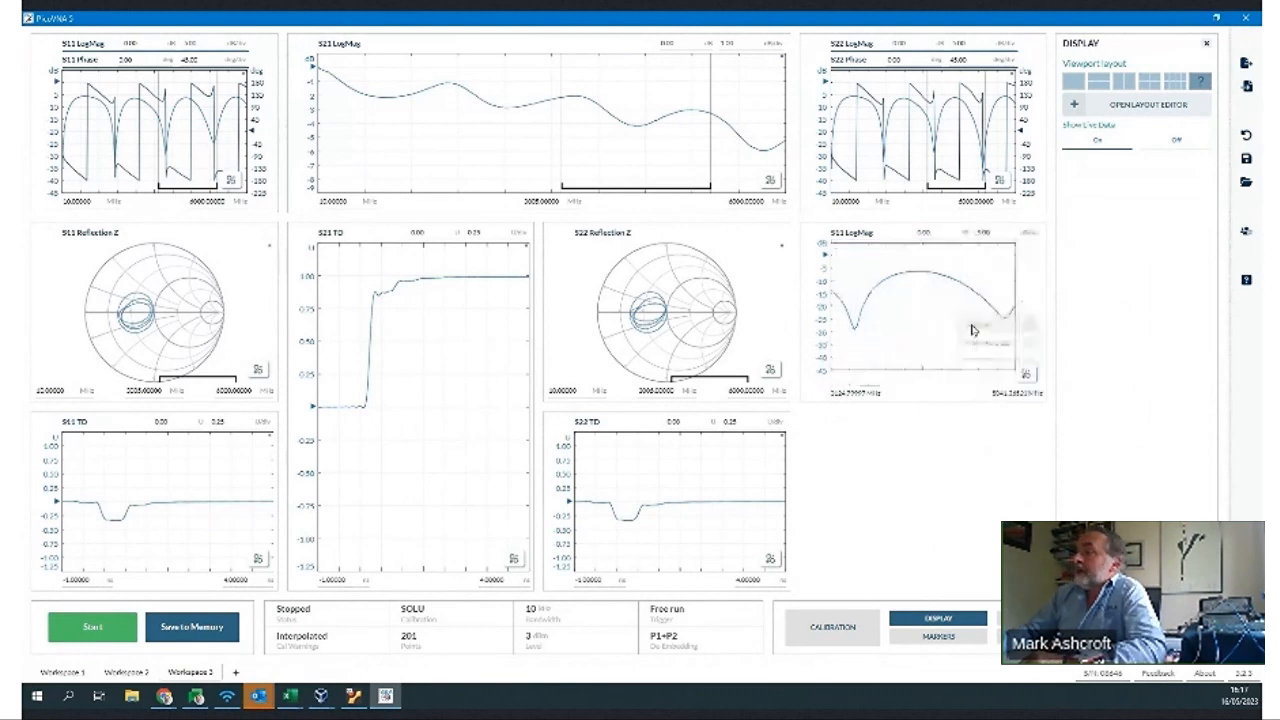
click(853, 234)
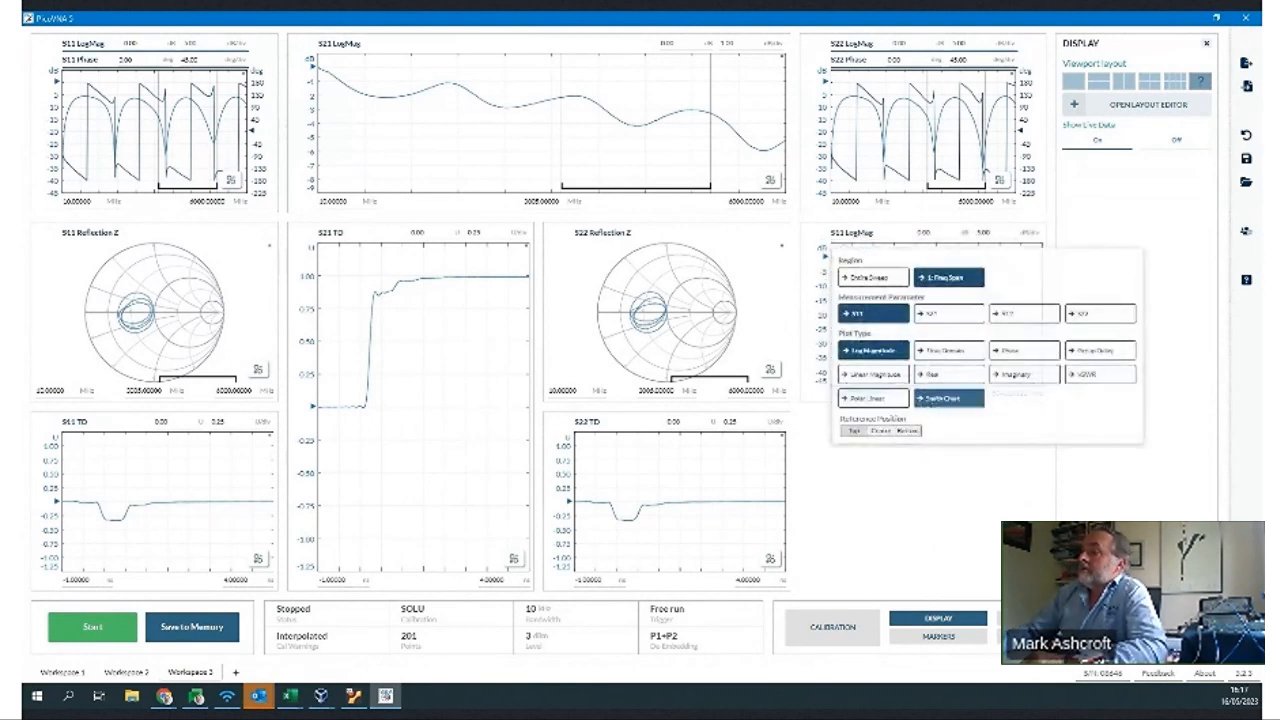
click(930, 402)
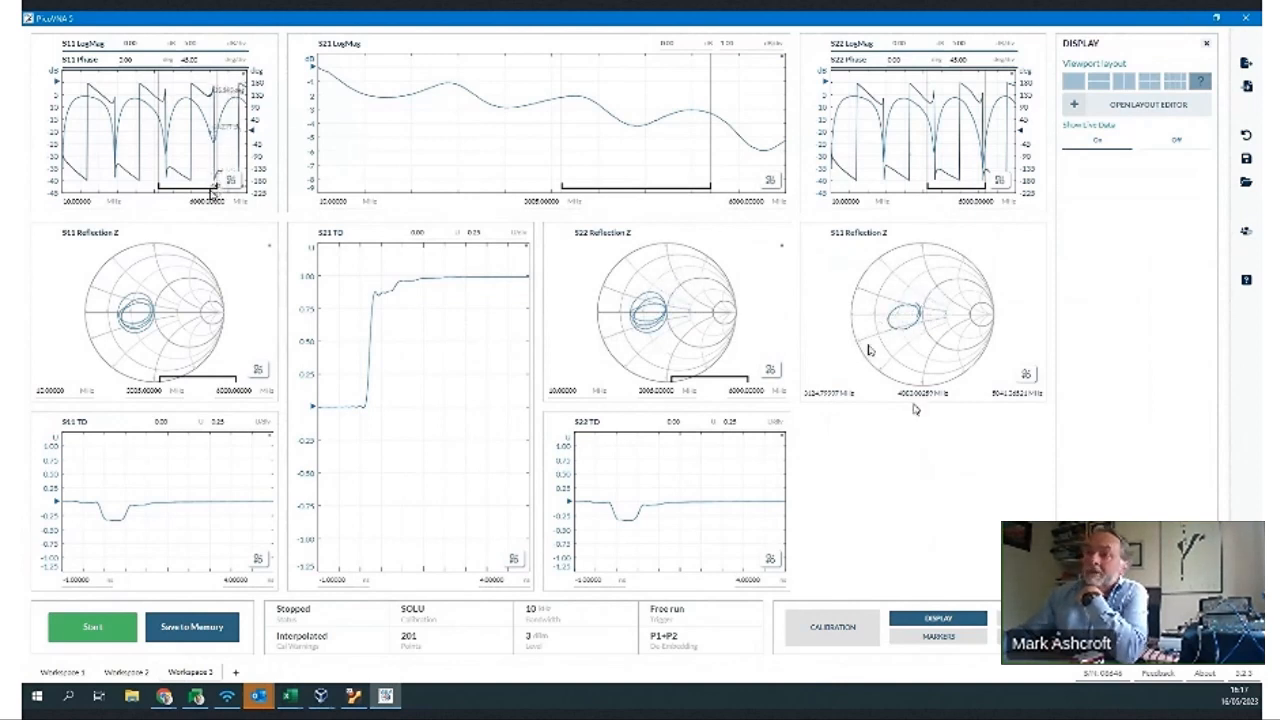
mouse_move(216, 132)
drag(216, 132, 175, 132)
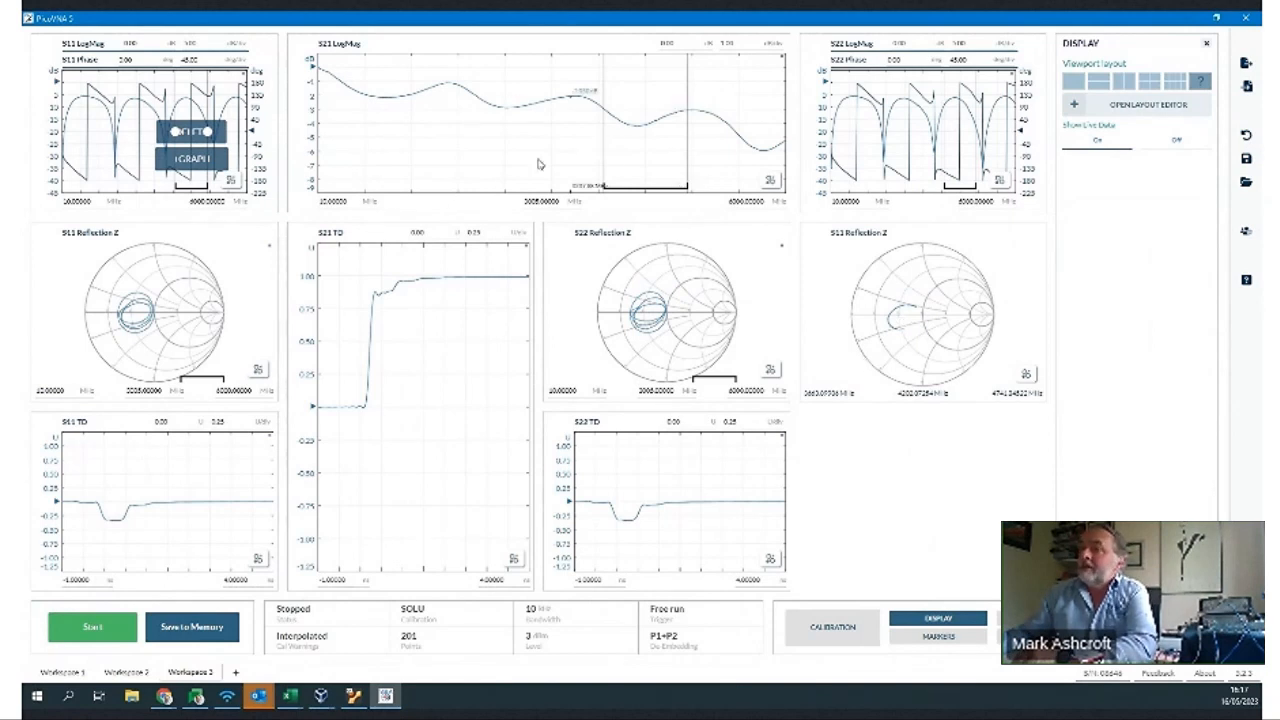
- Add a second zoom region to the S21 LogMag graph and narrow both regions so that they do not overlap
click(769, 180)
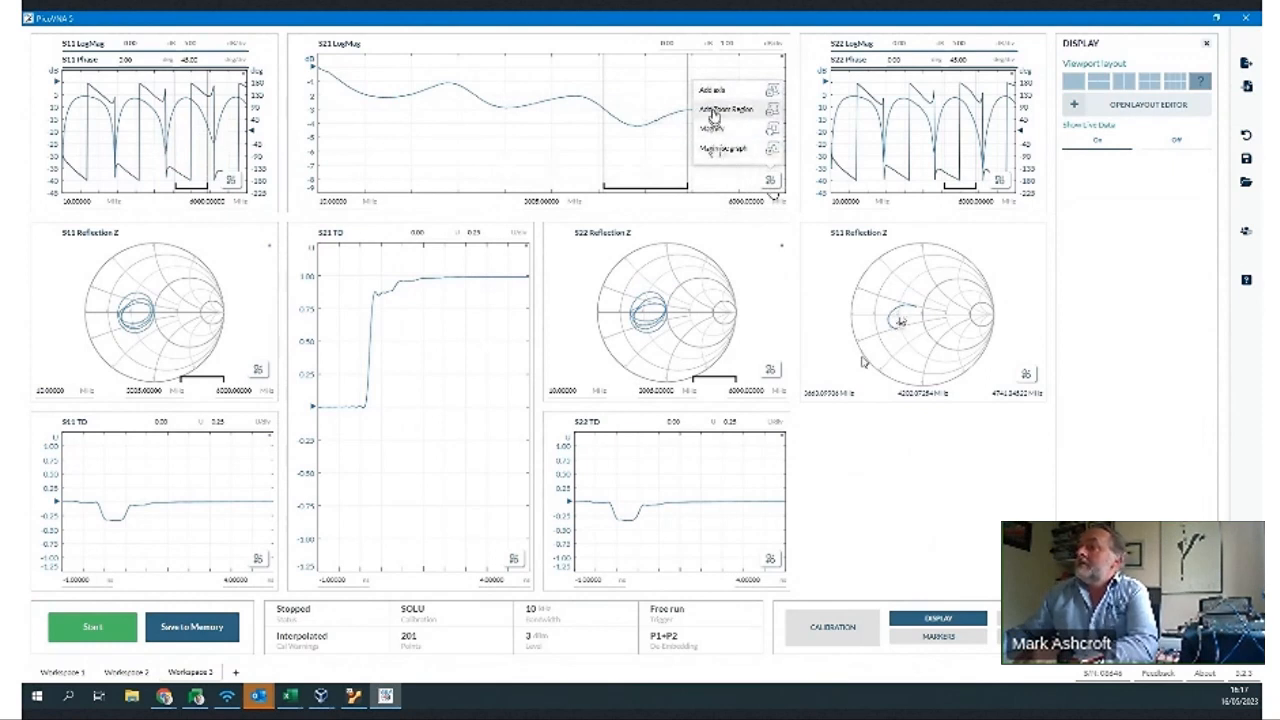
click(712, 109)
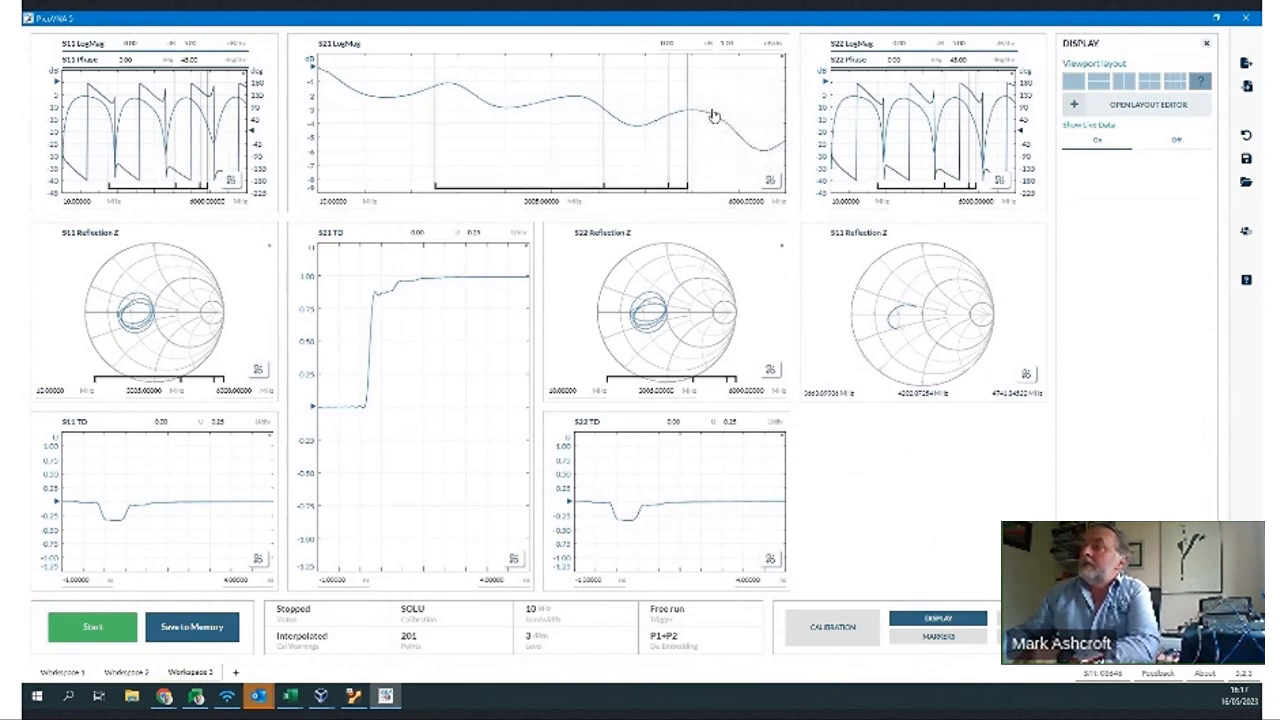
click(689, 162)
drag(689, 128, 560, 136)
click(560, 136)
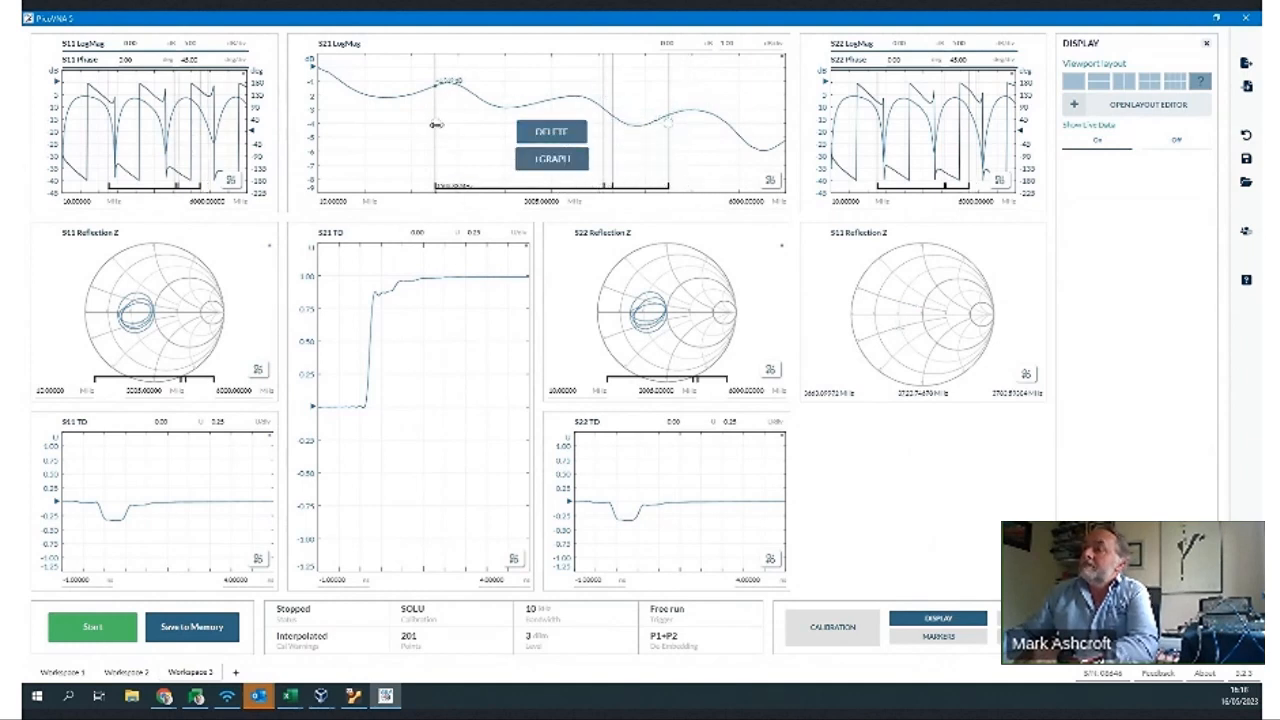
drag(436, 121, 472, 120)
drag(673, 114, 589, 120)
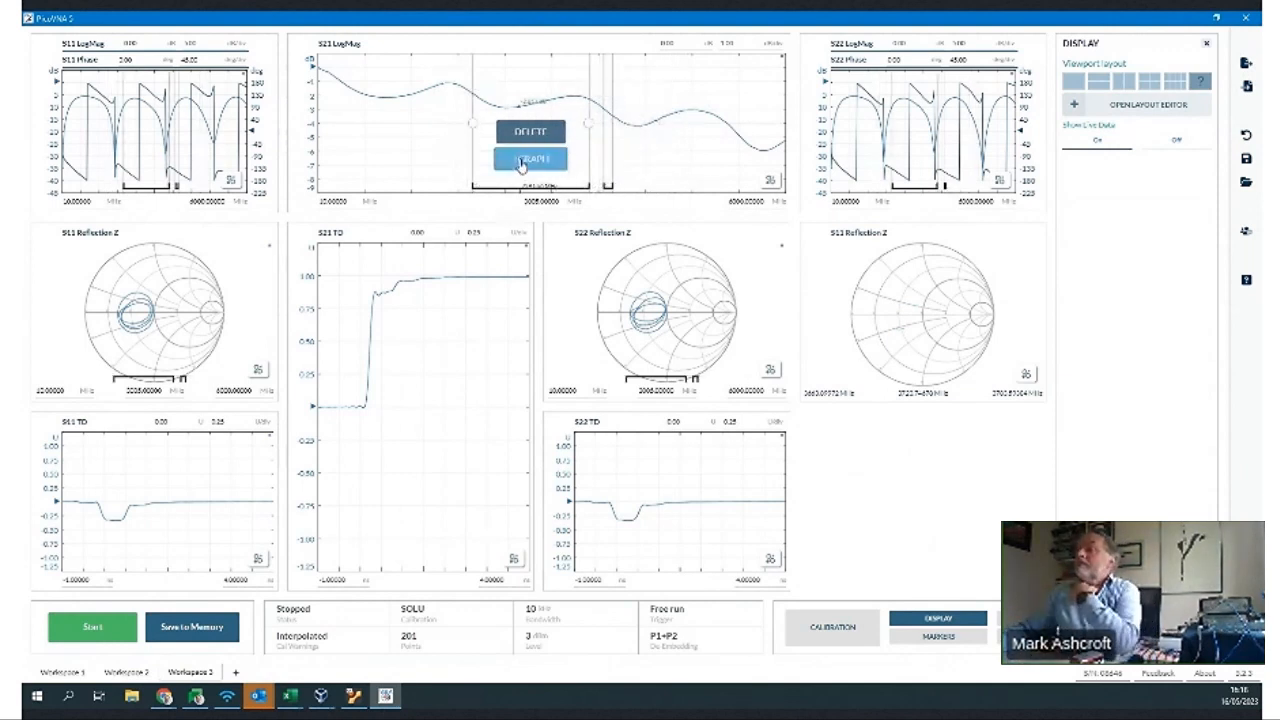
- Plot the second zoom region as an S21 LogMag graph in the empty third-row cell of the fourth column
click(521, 165)
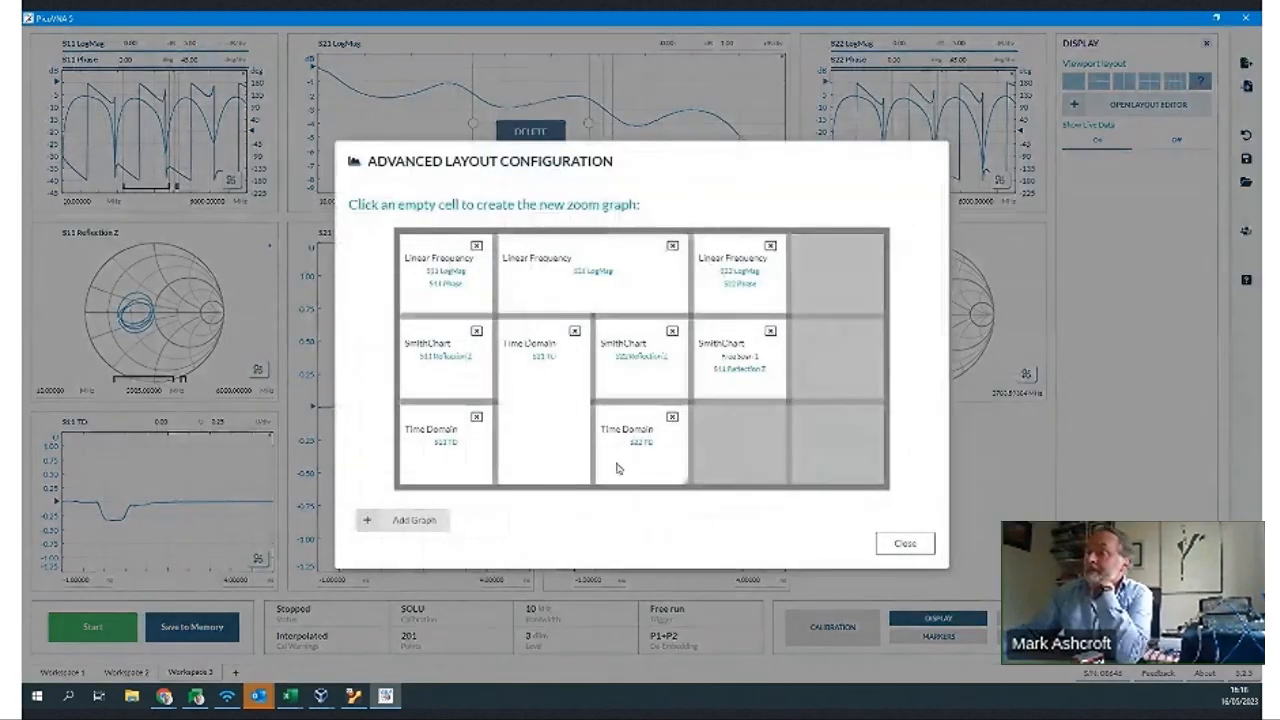
click(730, 452)
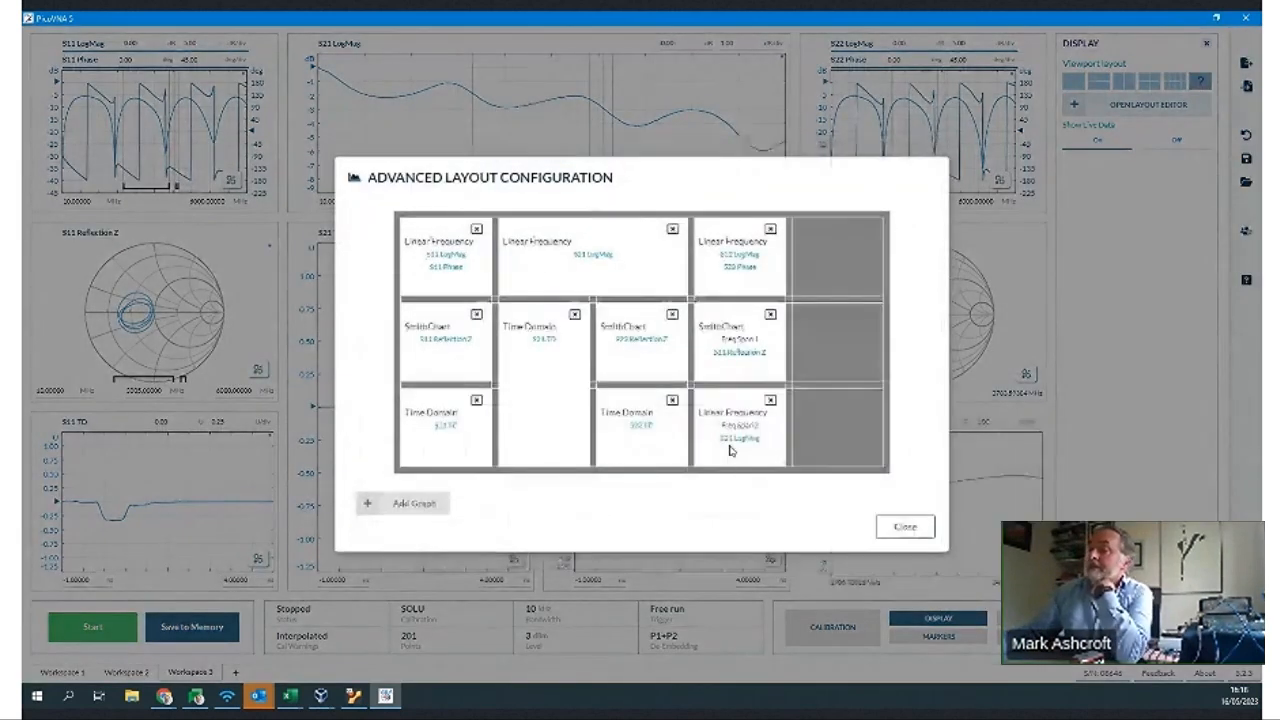
click(894, 539)
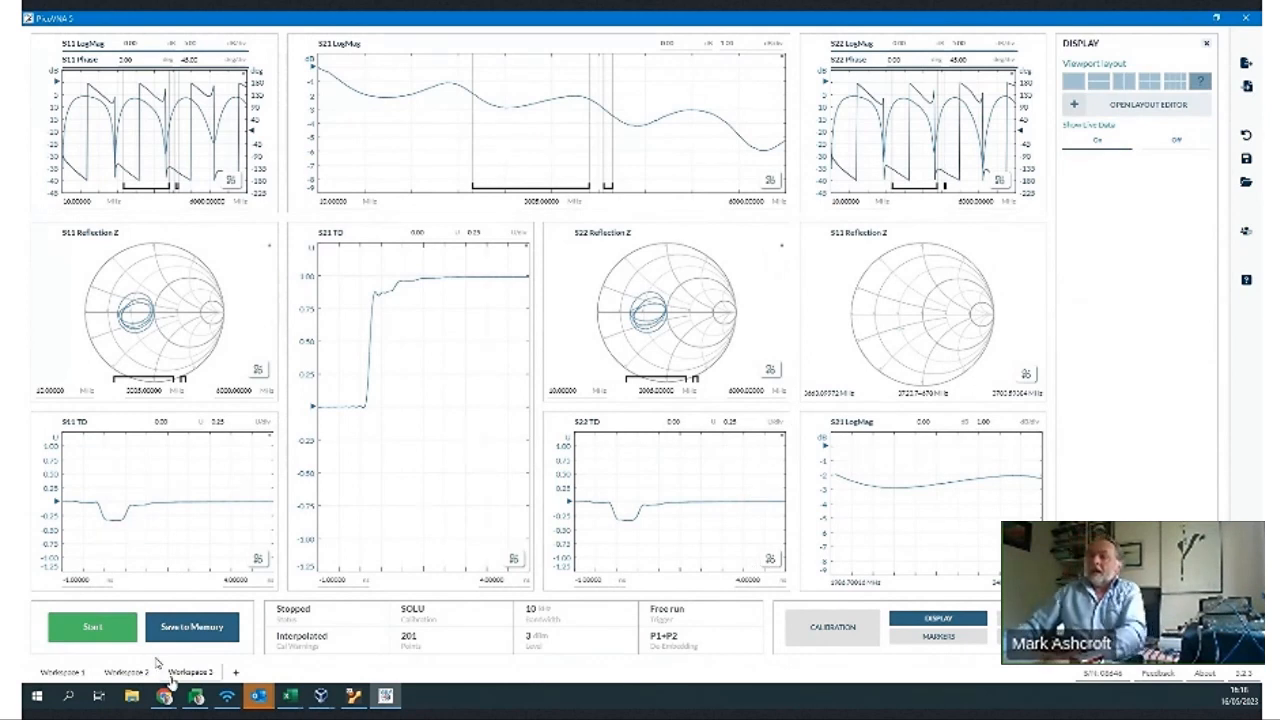
- Create a fourth workspace, start its measurement and close the display settings
click(236, 672)
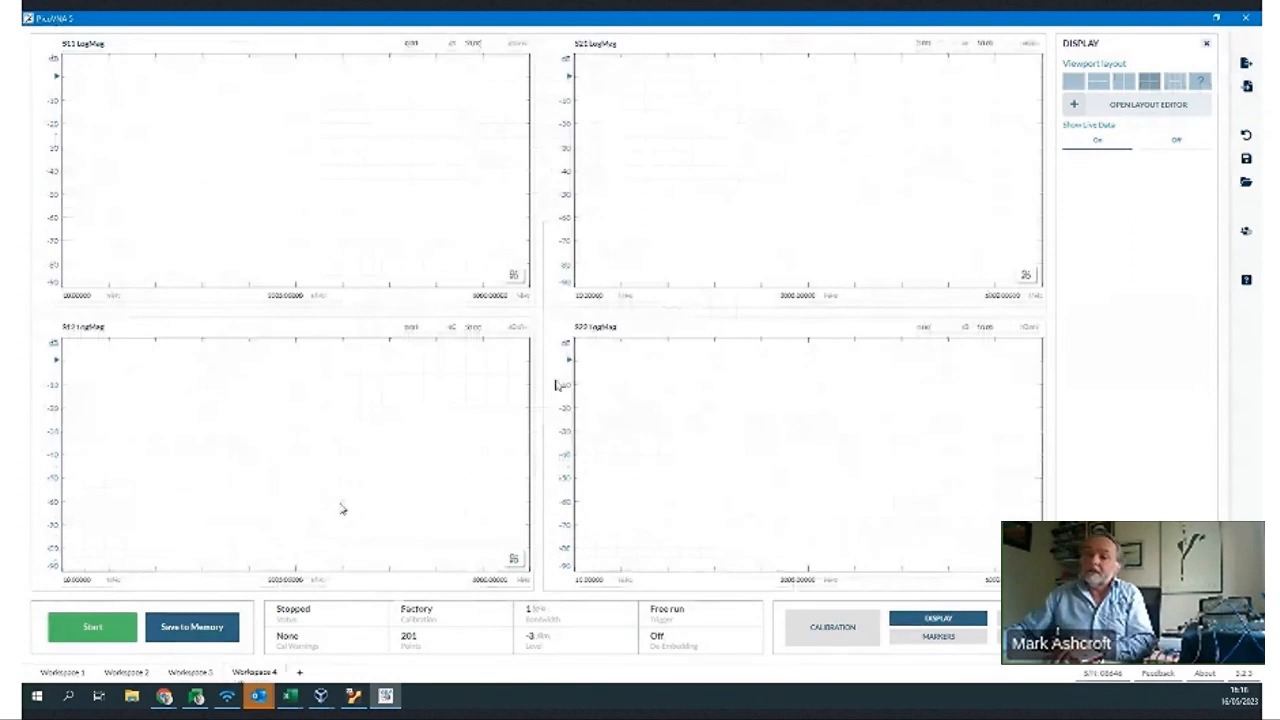
click(98, 636)
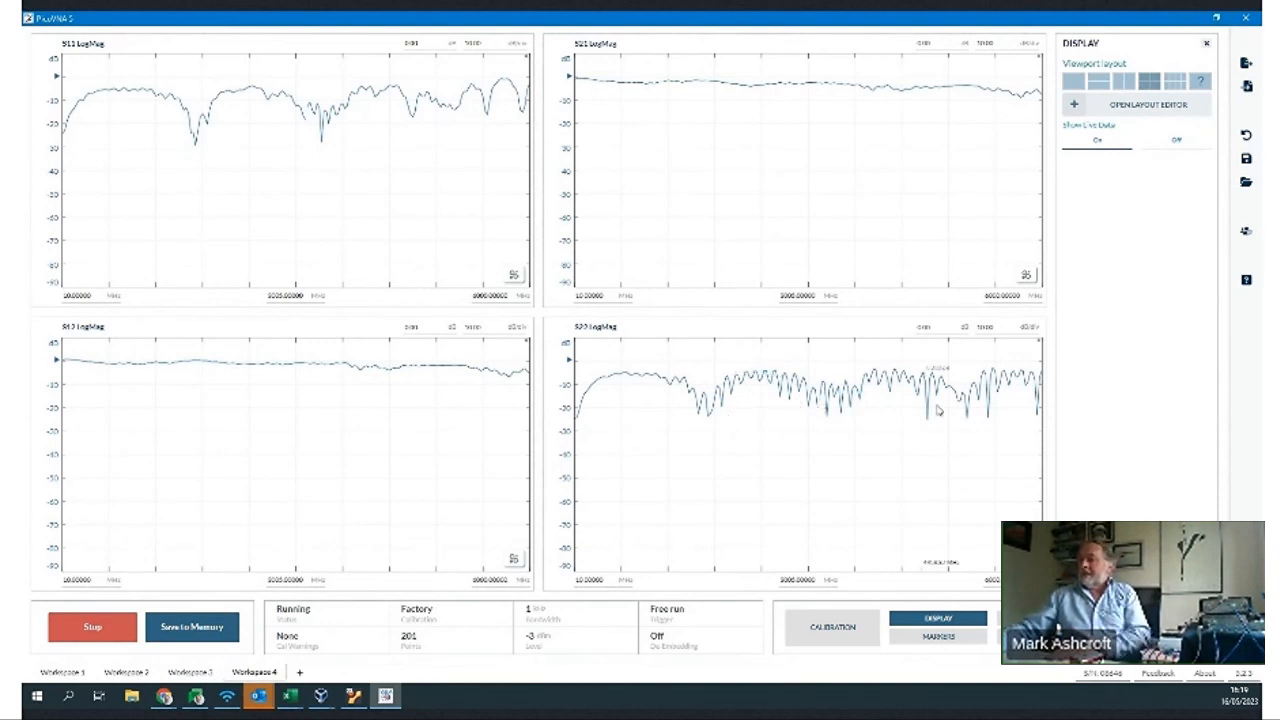
click(1209, 46)
- Load the saved session Webinar Wksp4.vna with its settings, data and calibration, overwriting the current workspace
mouse_move(1234, 131)
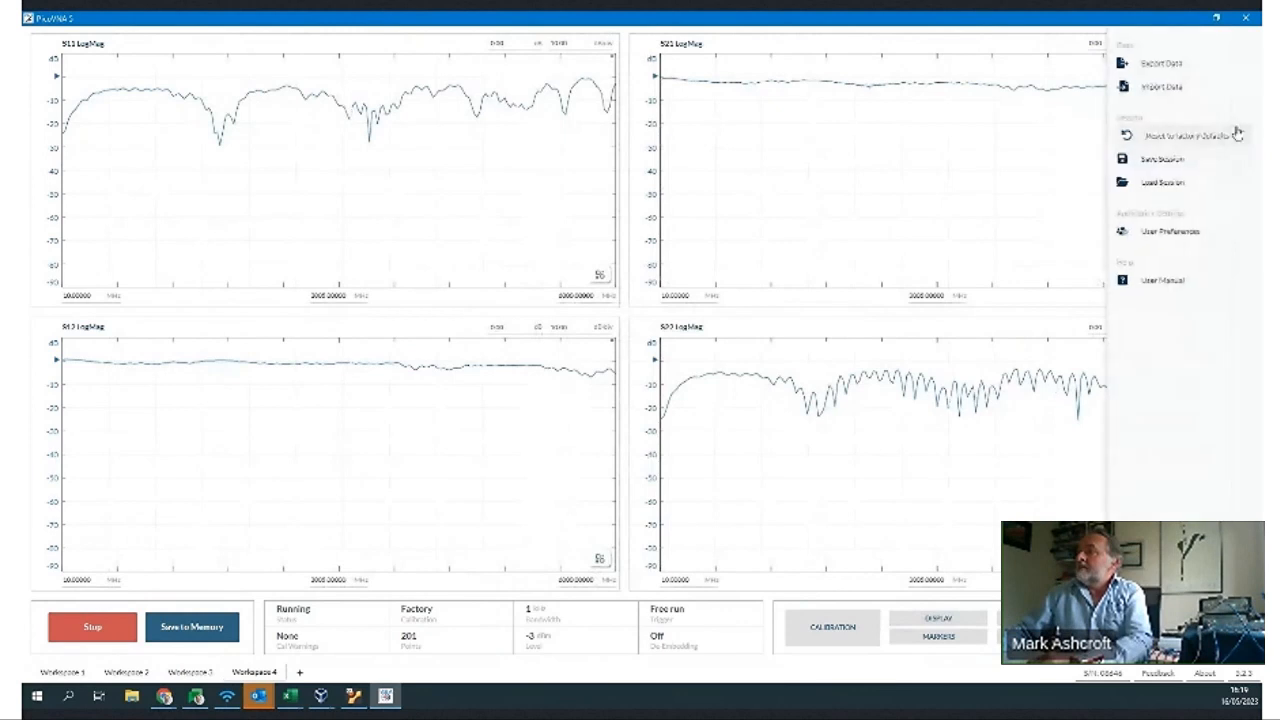
click(1167, 184)
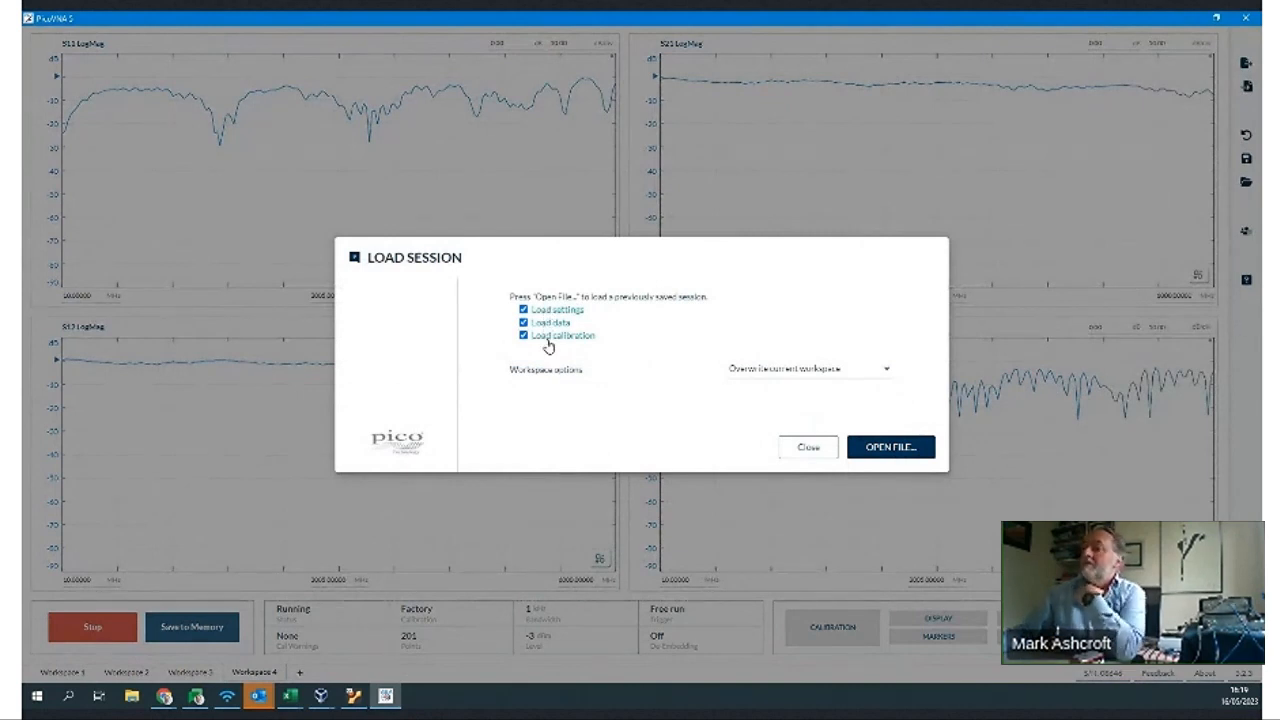
click(882, 452)
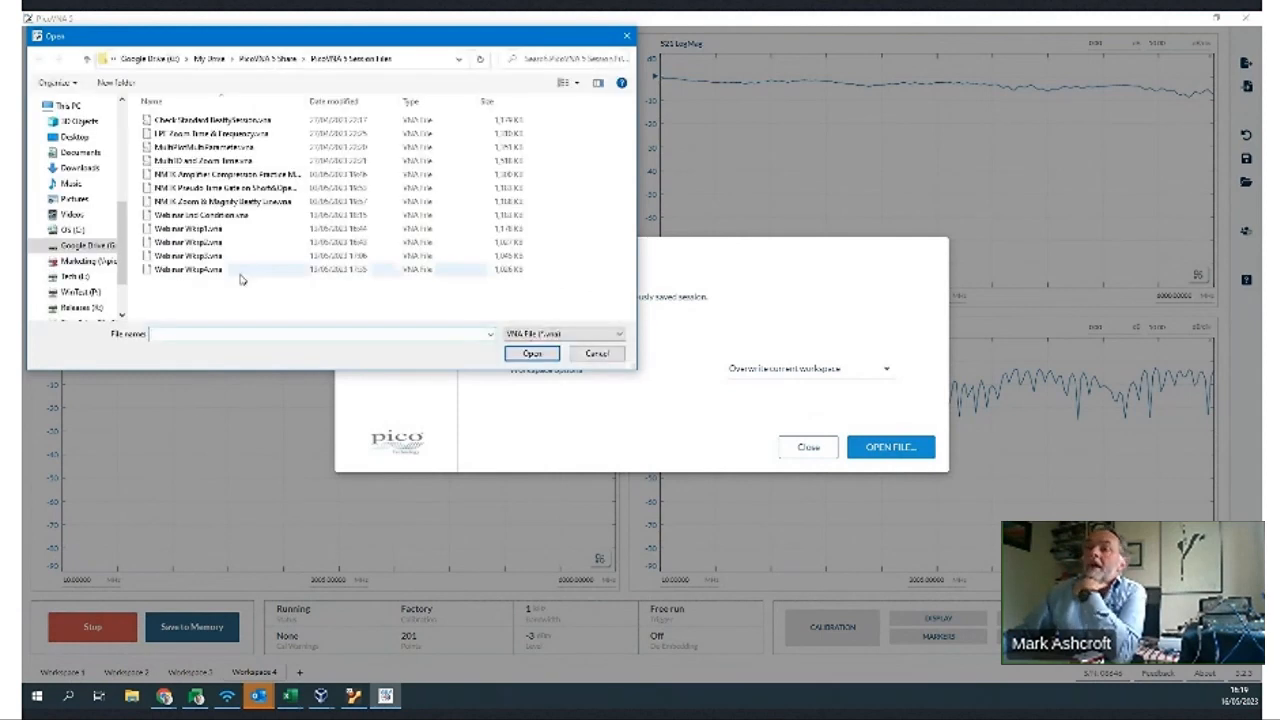
click(196, 271)
click(531, 354)
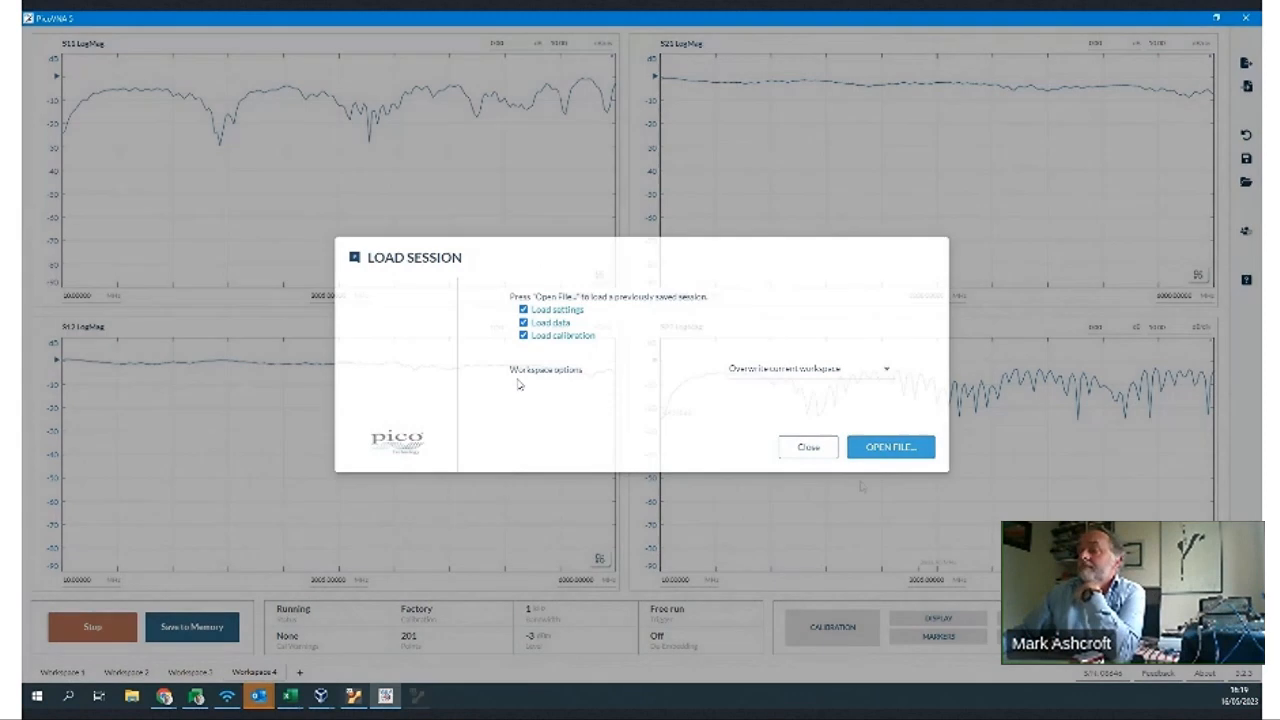
click(886, 447)
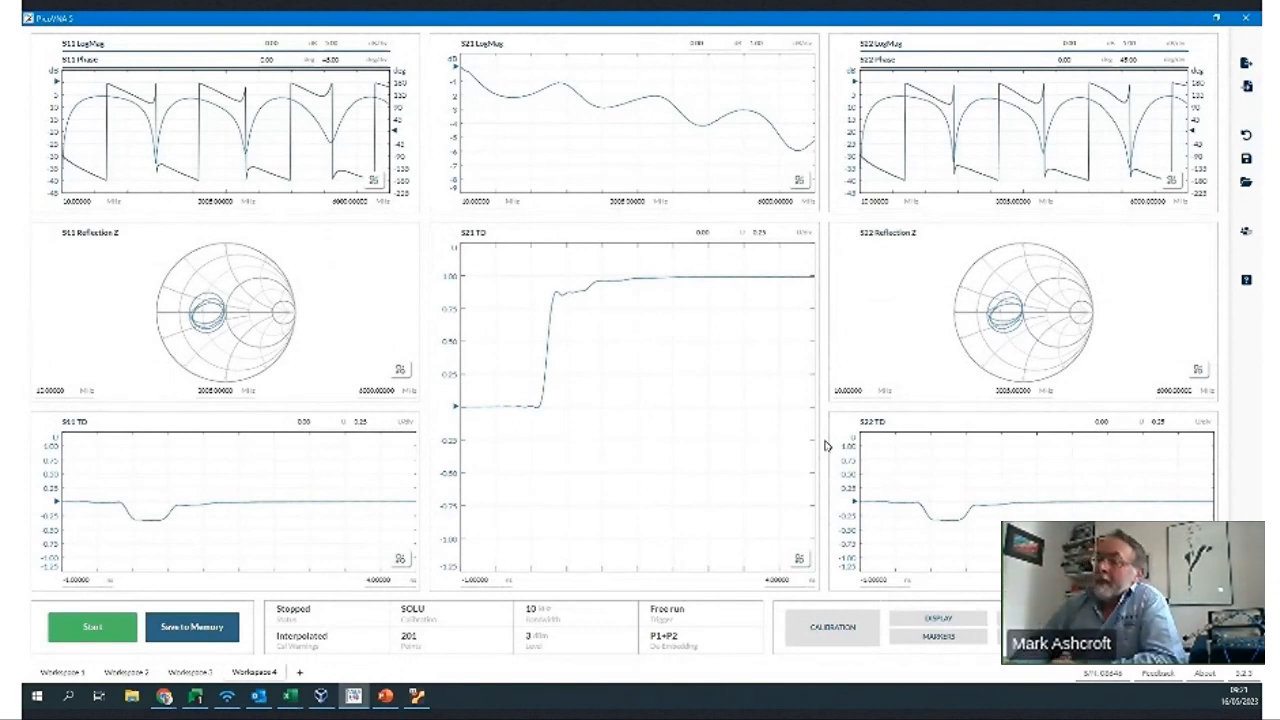
- Start the measurement, magnify the S11 Reflection Z Smith chart and shrink the magnified region around the trace
click(100, 627)
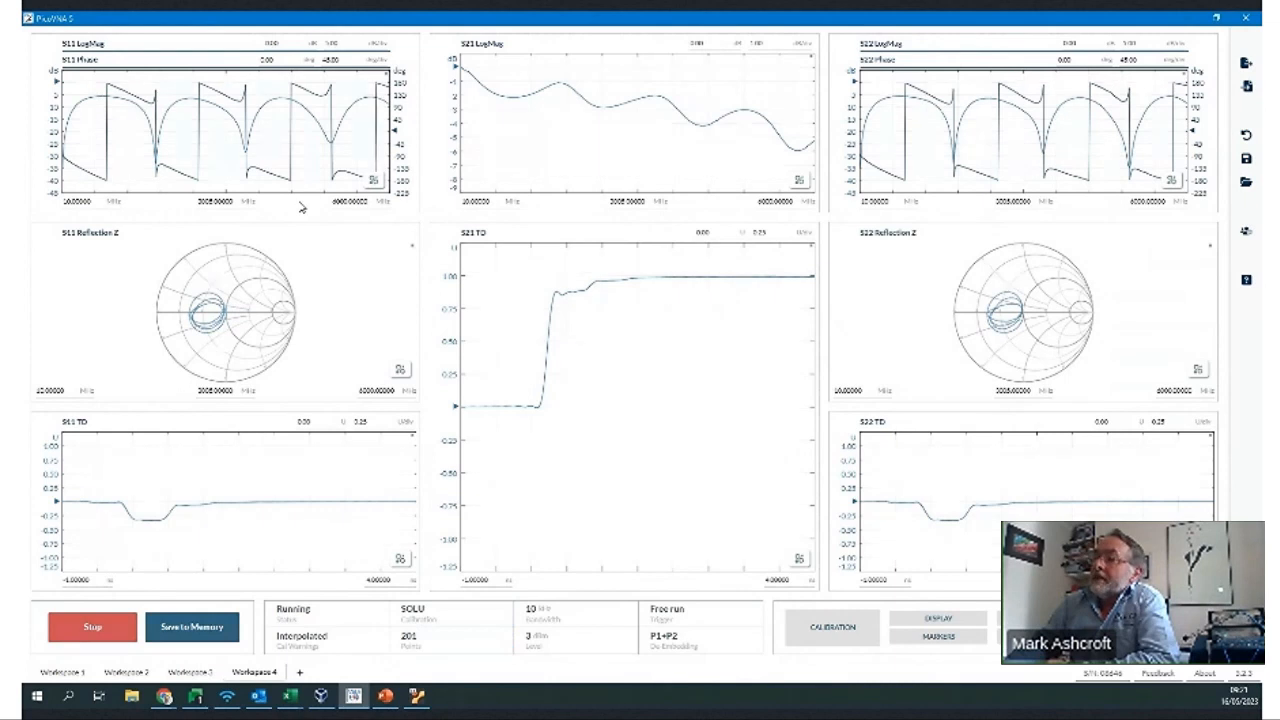
click(401, 373)
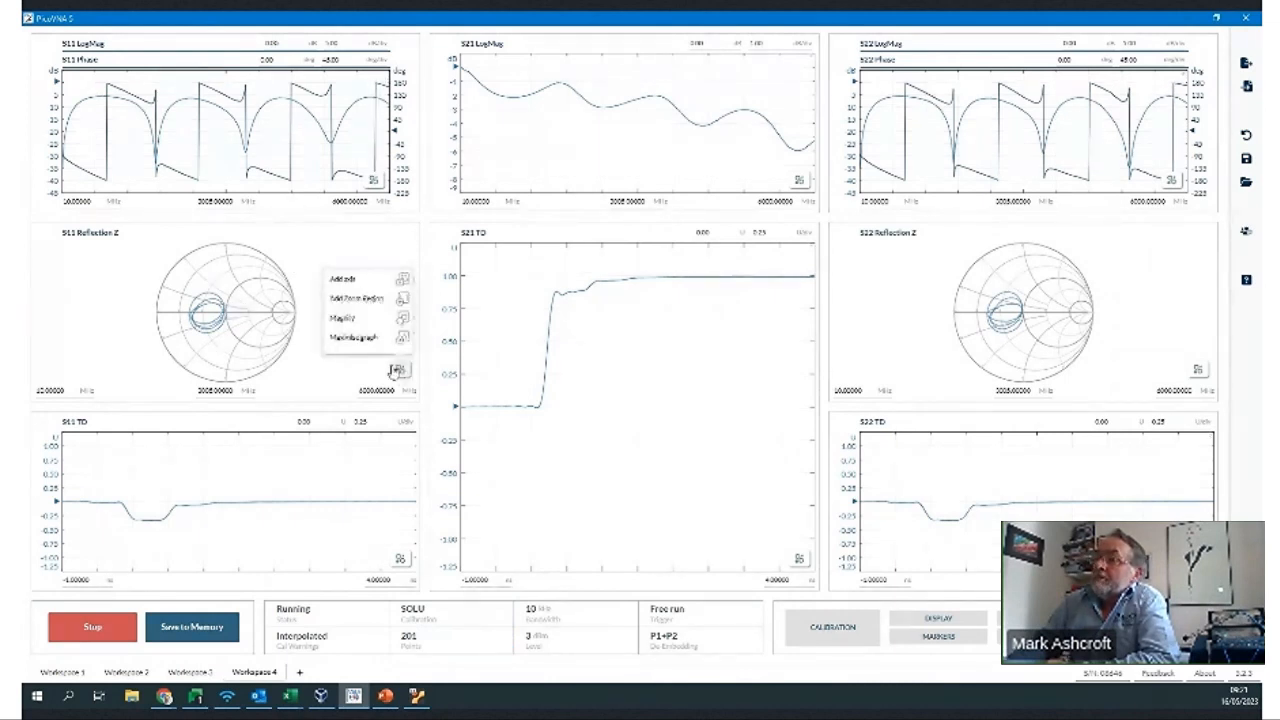
click(360, 320)
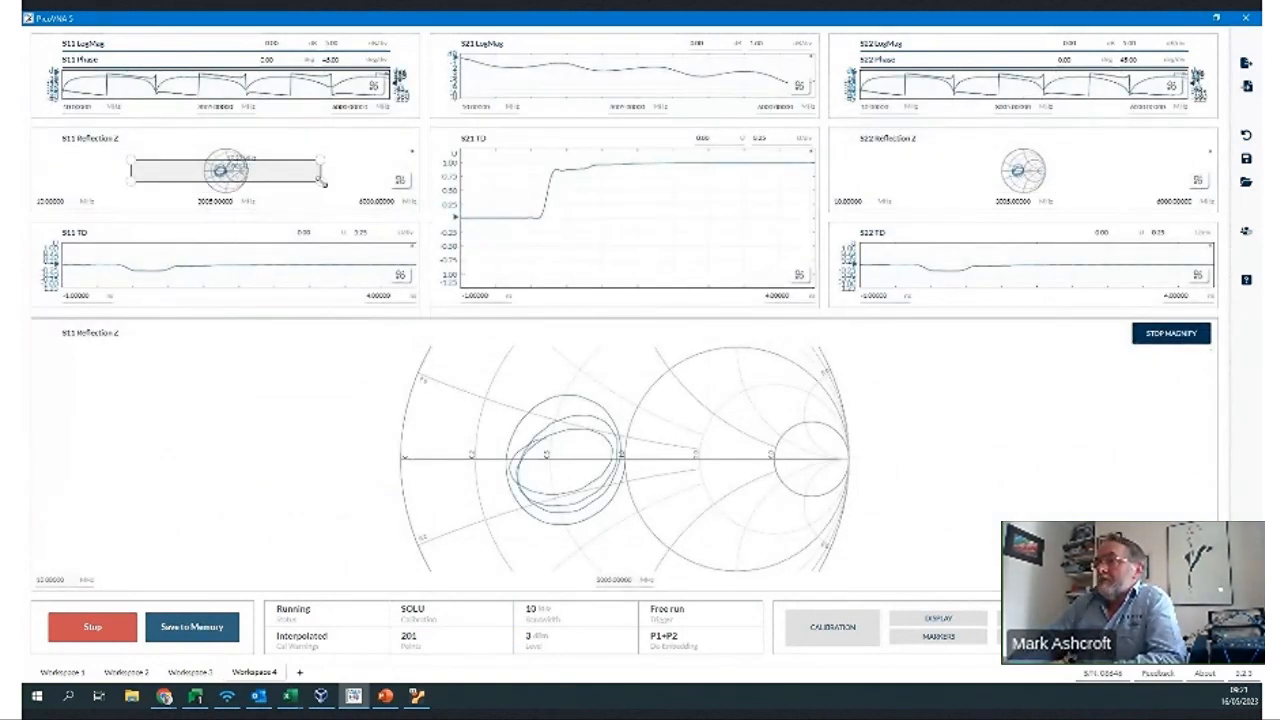
drag(320, 179, 222, 172)
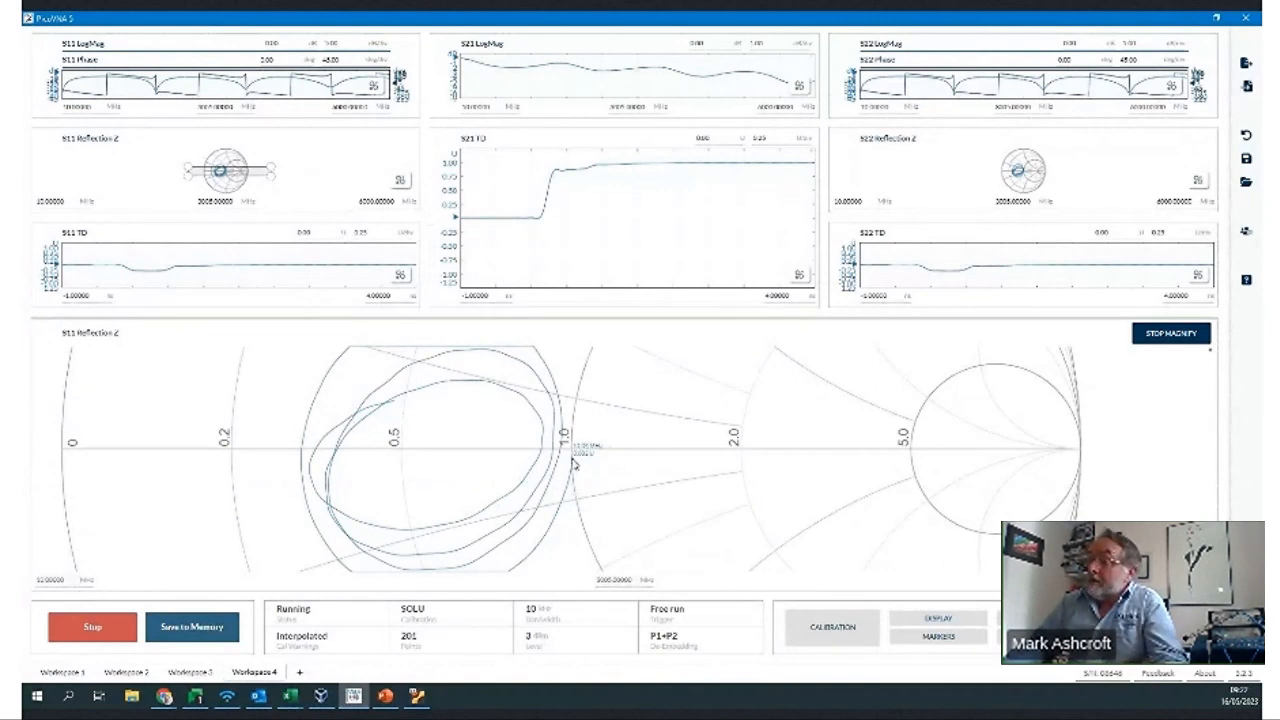
- Place four markers on the magnified S11 Smith chart trace where its loops pass close to the 1.0 point
click(573, 462)
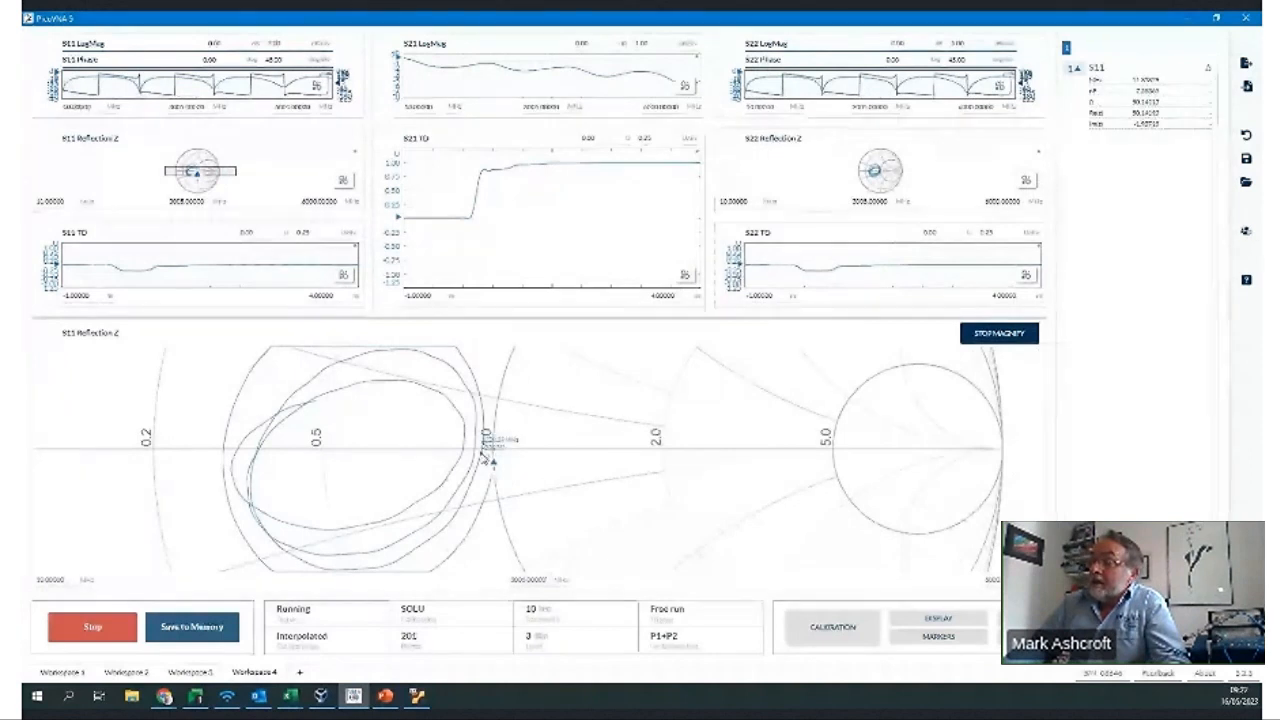
click(484, 453)
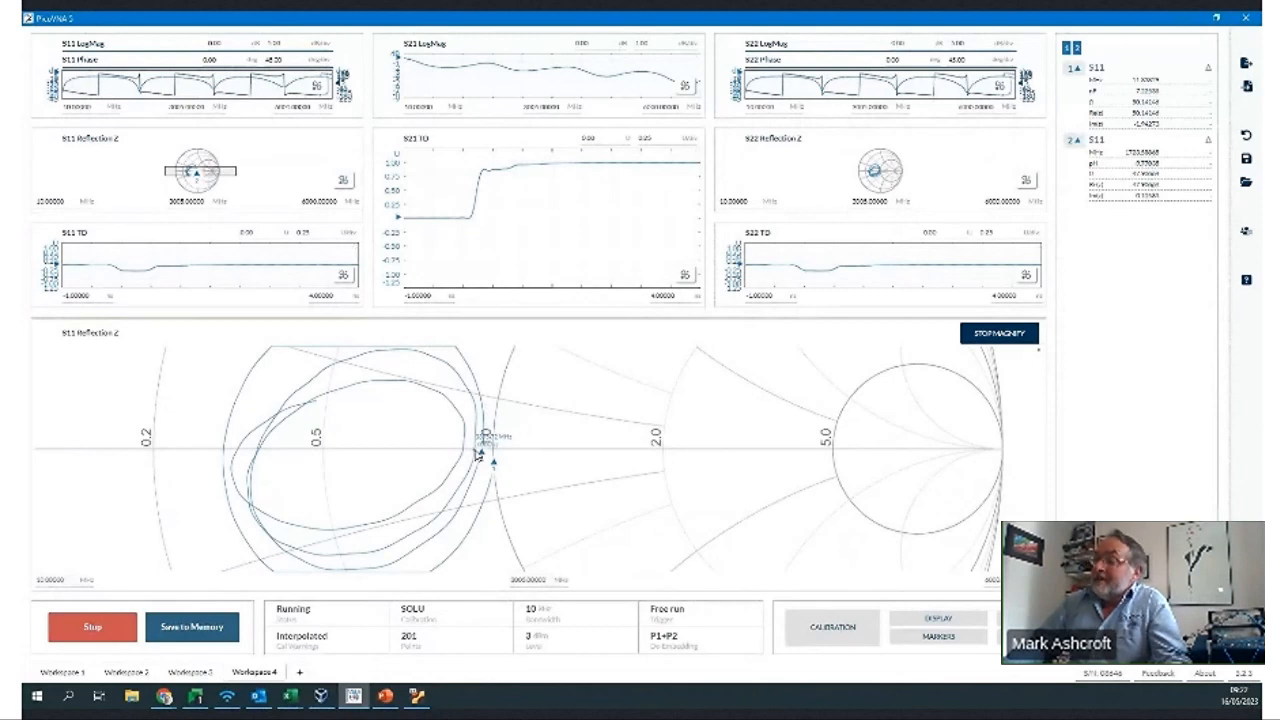
click(472, 453)
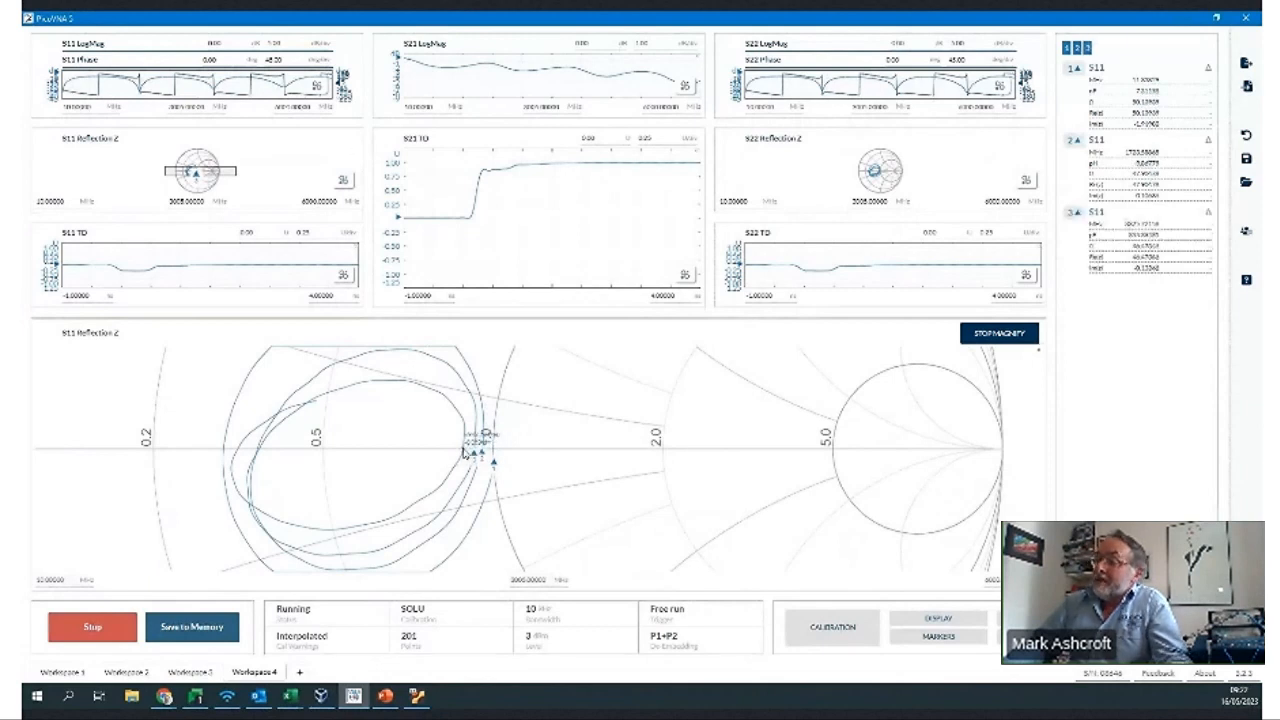
click(464, 453)
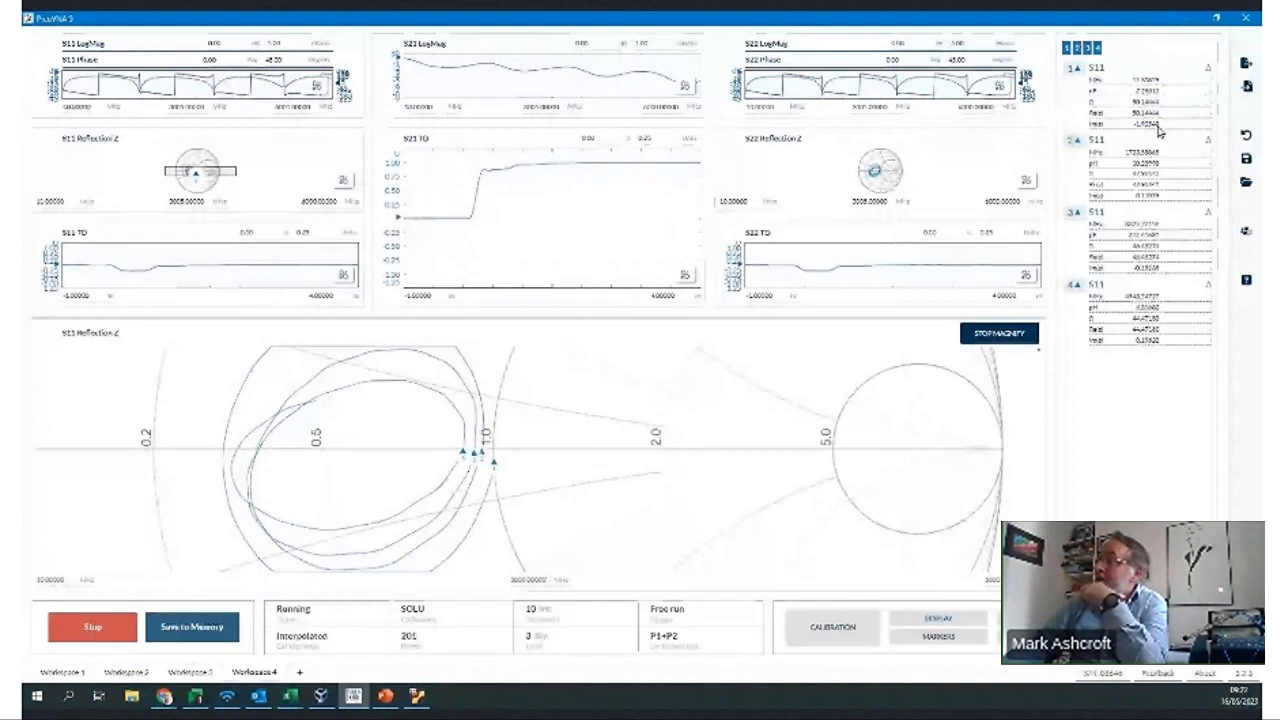
- Make marker 1 a reference marker and add markers 2, 3 and 4 to its group
click(1073, 77)
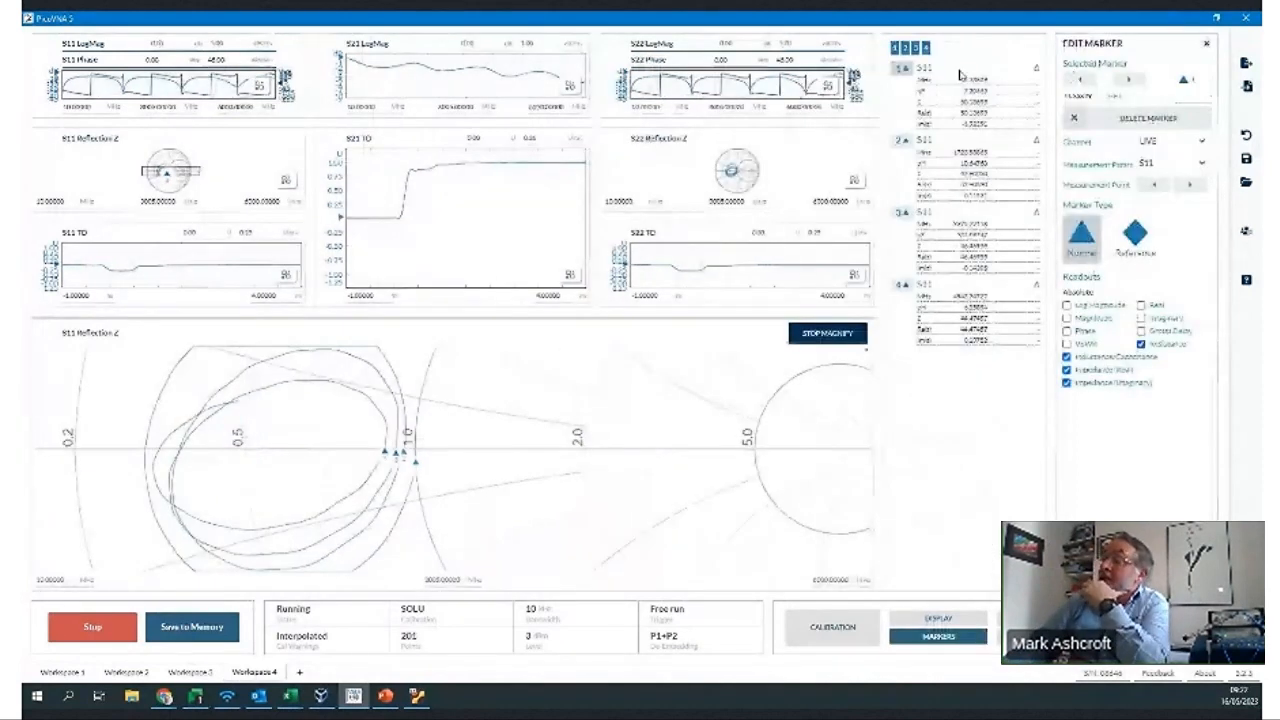
click(1128, 247)
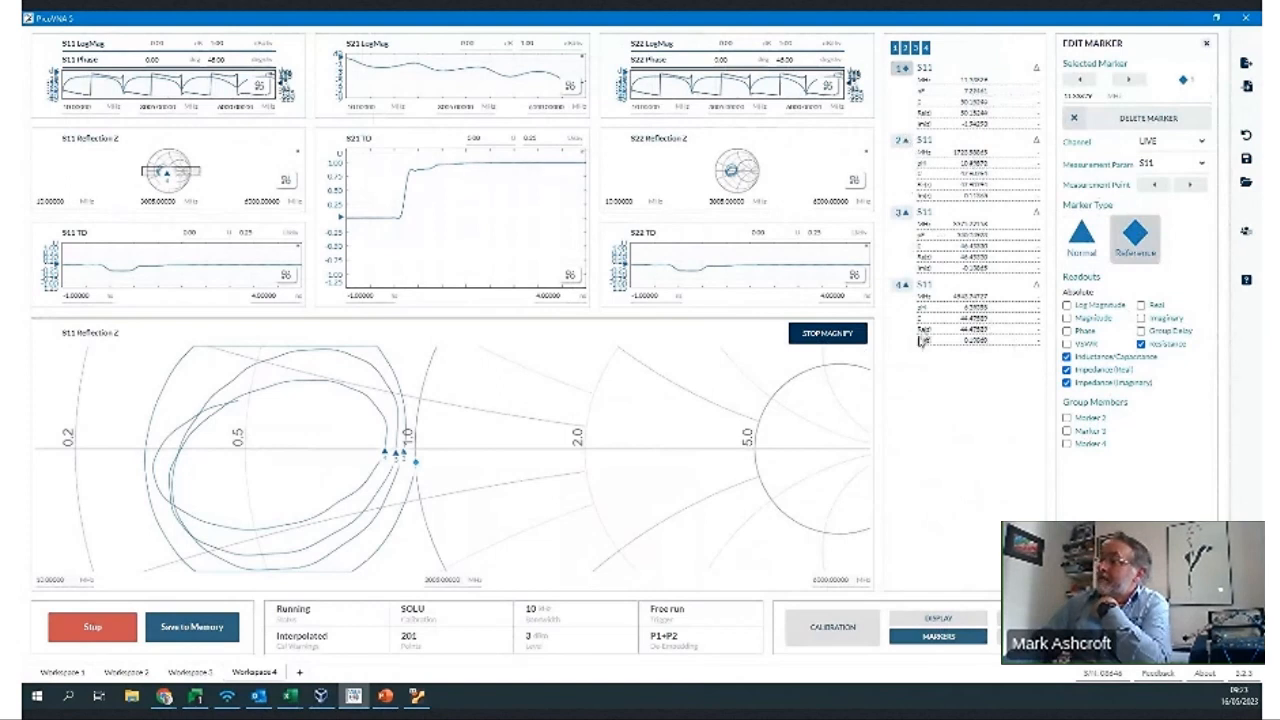
click(1067, 418)
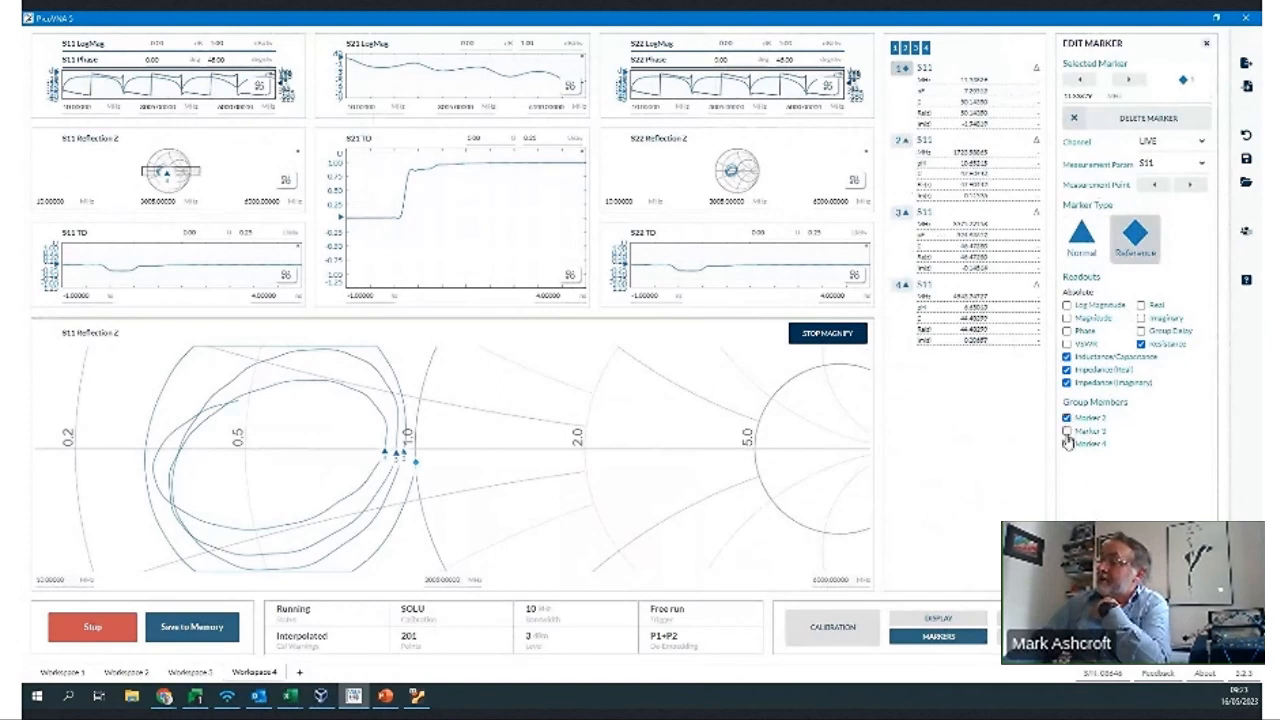
click(1067, 431)
click(1067, 443)
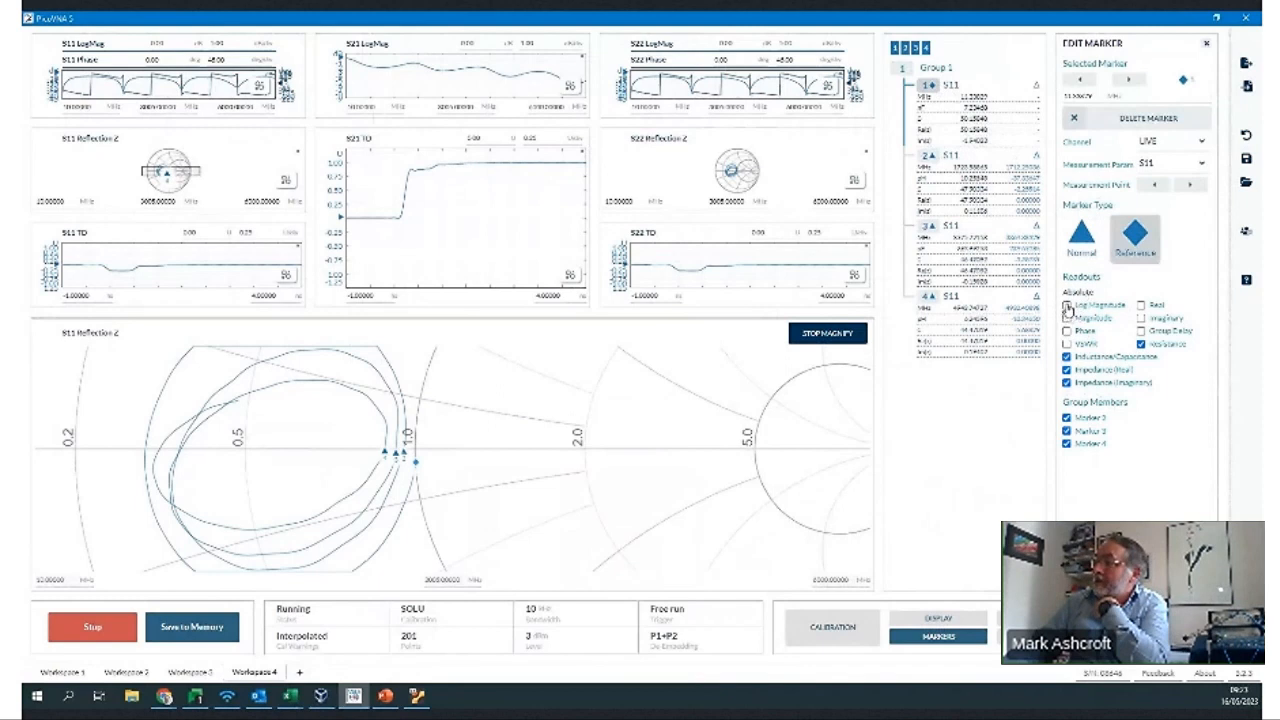
- Enable the Log Magnitude, Magnitude and Phase readouts for marker 1
click(1067, 305)
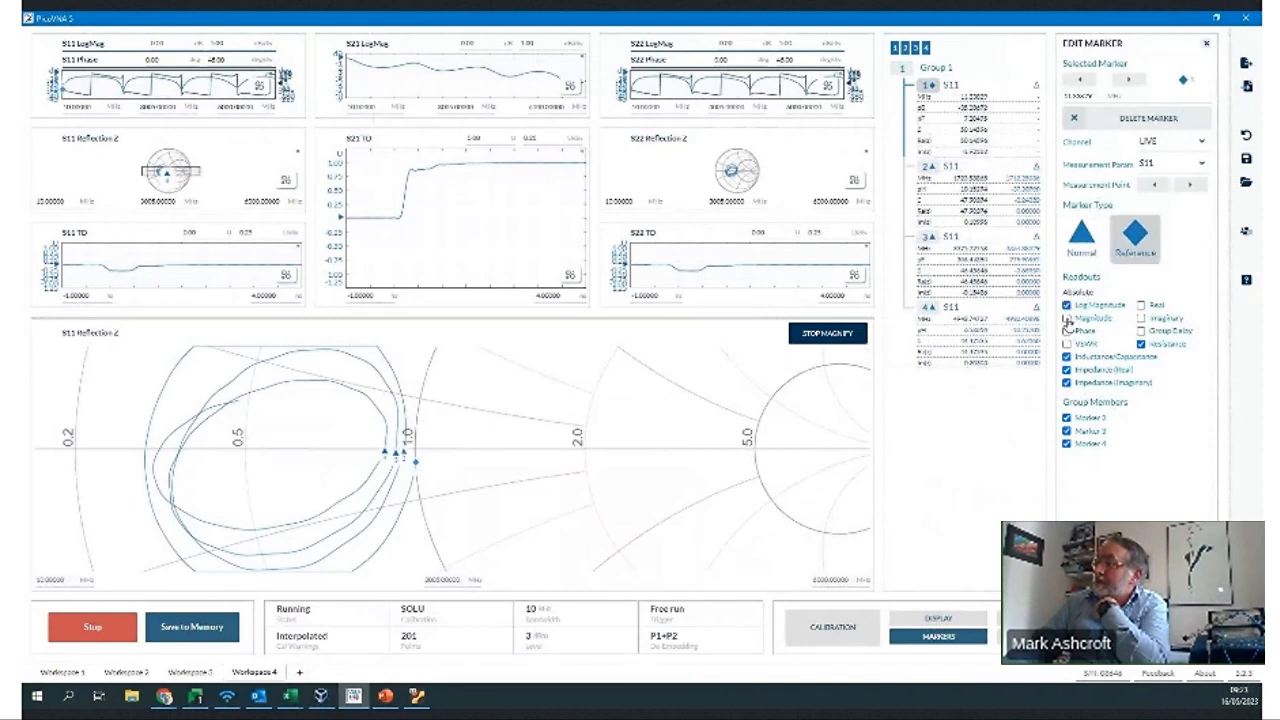
click(1067, 318)
click(1067, 331)
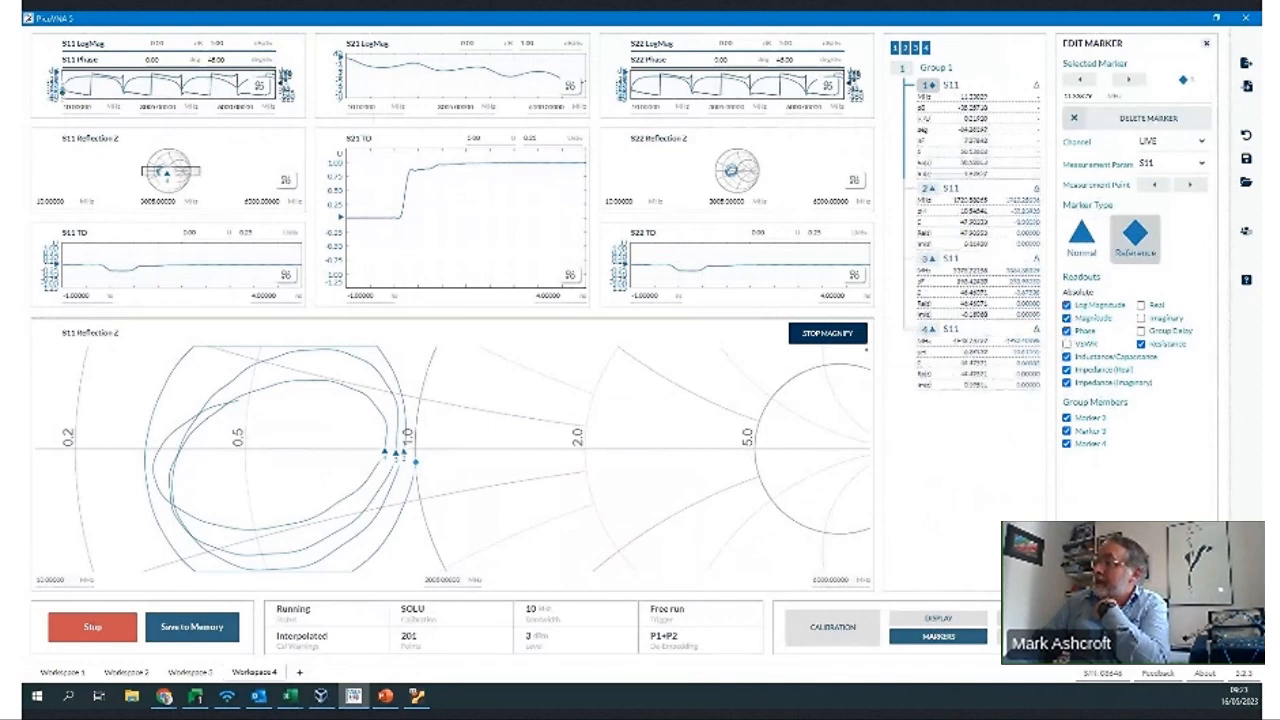
click(1067, 331)
click(1067, 318)
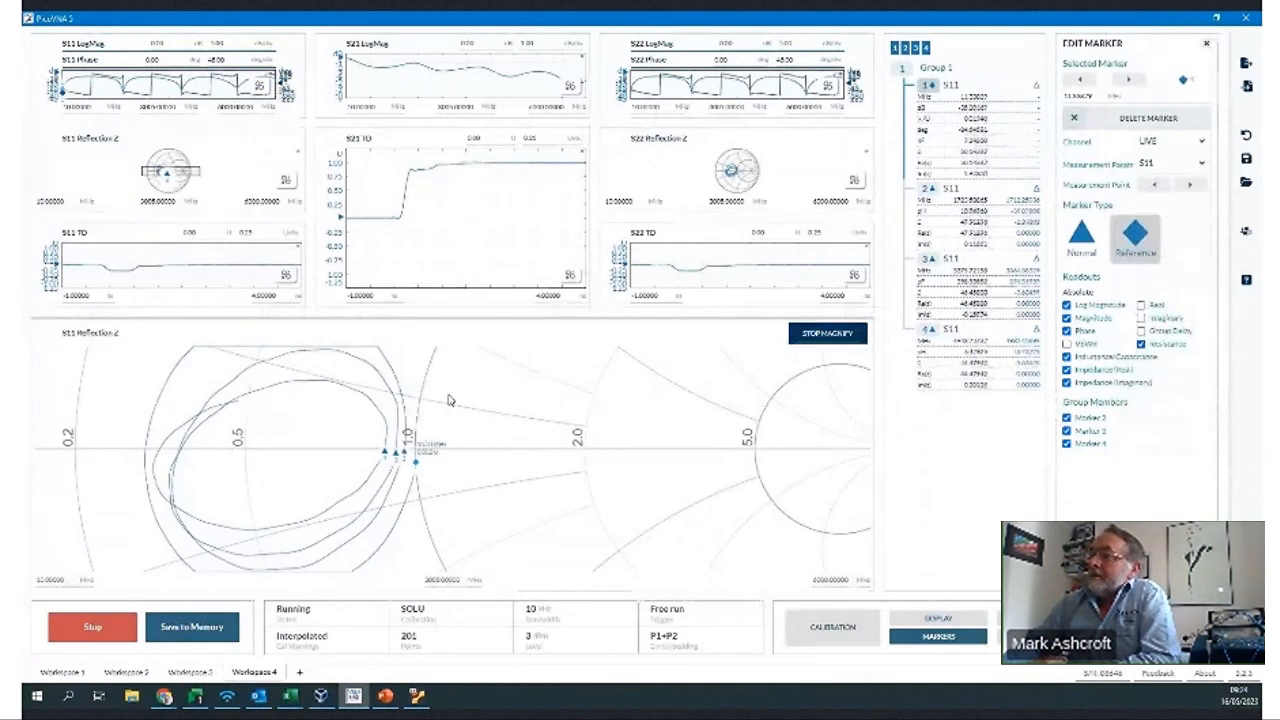
- Stop magnifying the Smith chart and place two markers on the S21 TD trace, at the step's foot near 0.15 ns and on its upper shoulder
click(802, 338)
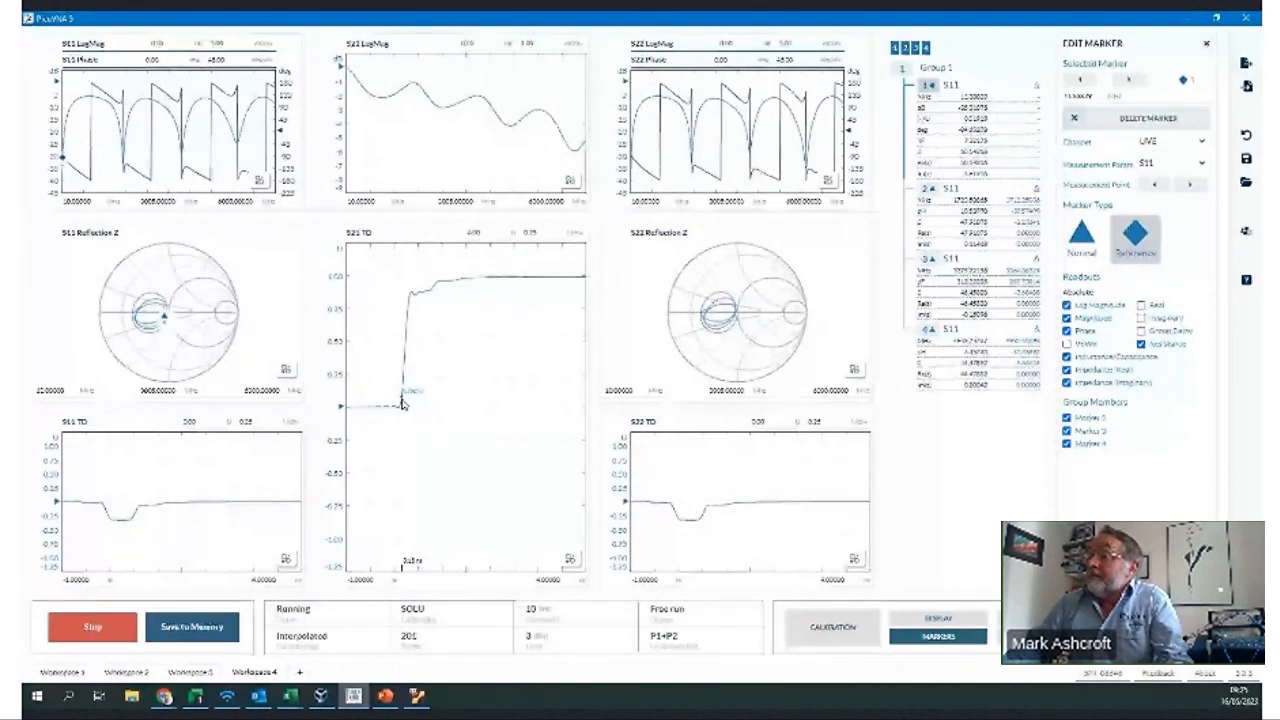
click(401, 403)
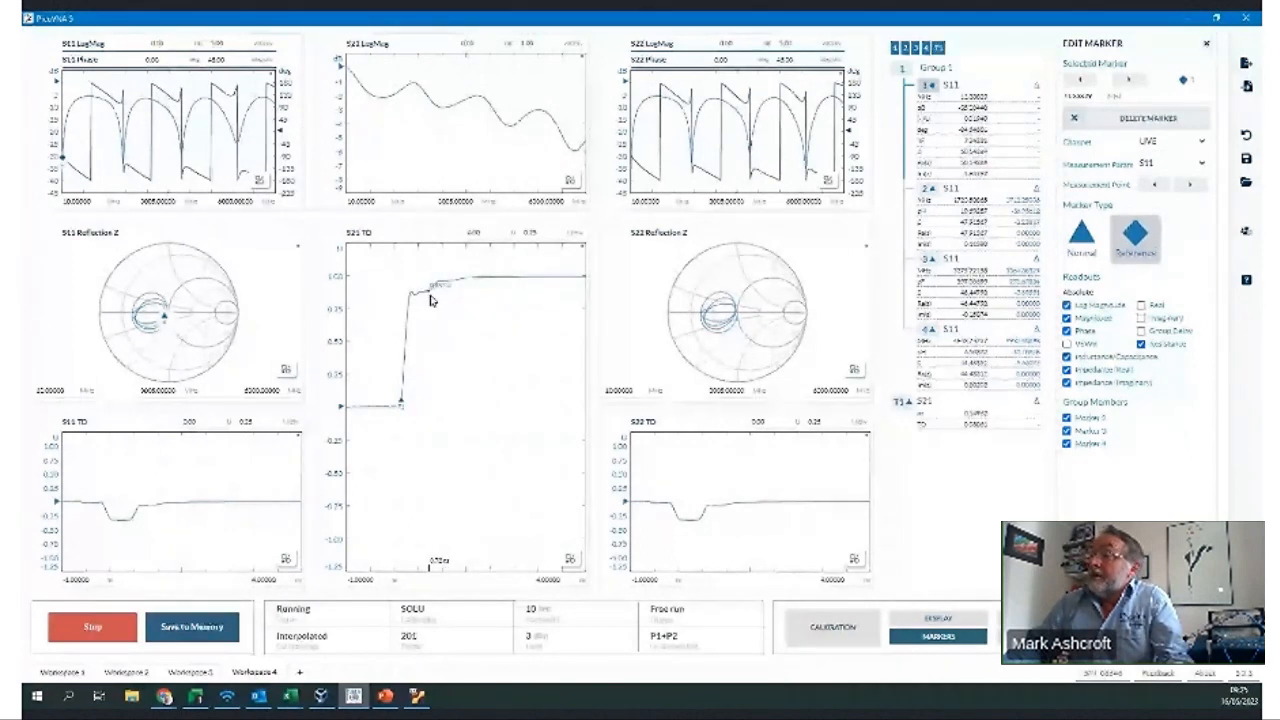
click(431, 299)
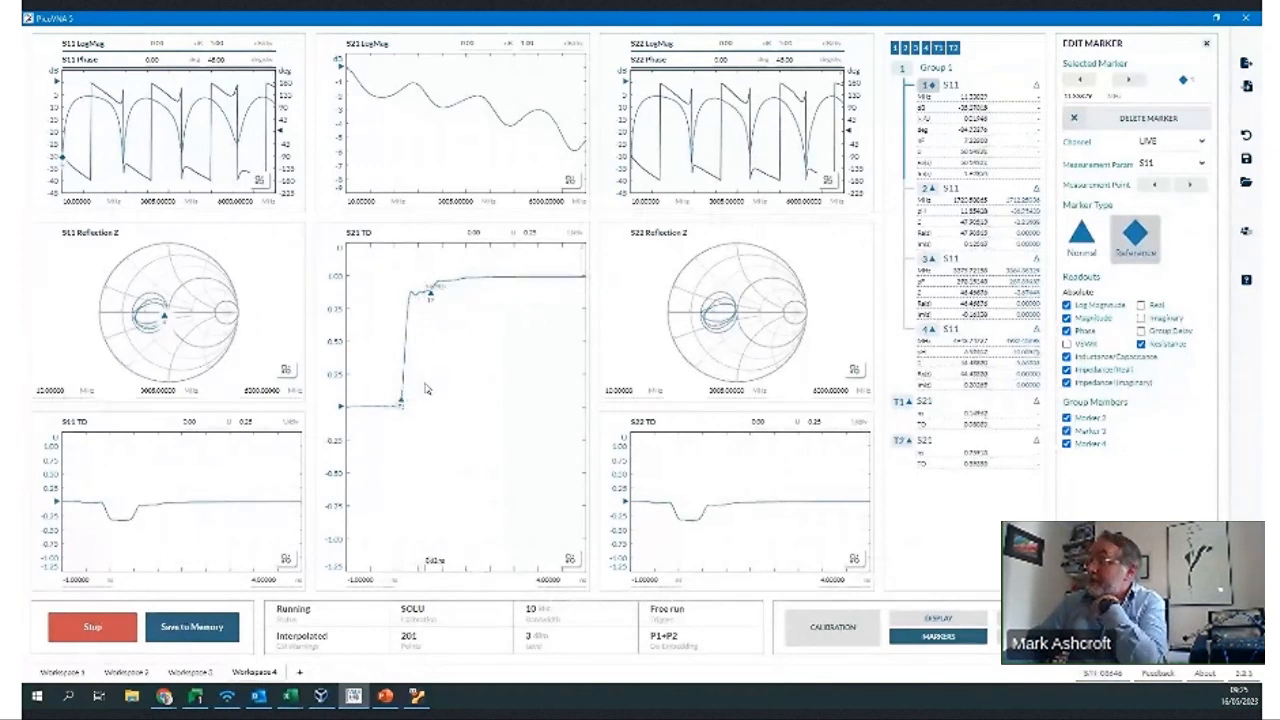
- Make time-domain marker T1 a reference with marker T2 in its group, and close the marker editor
click(903, 405)
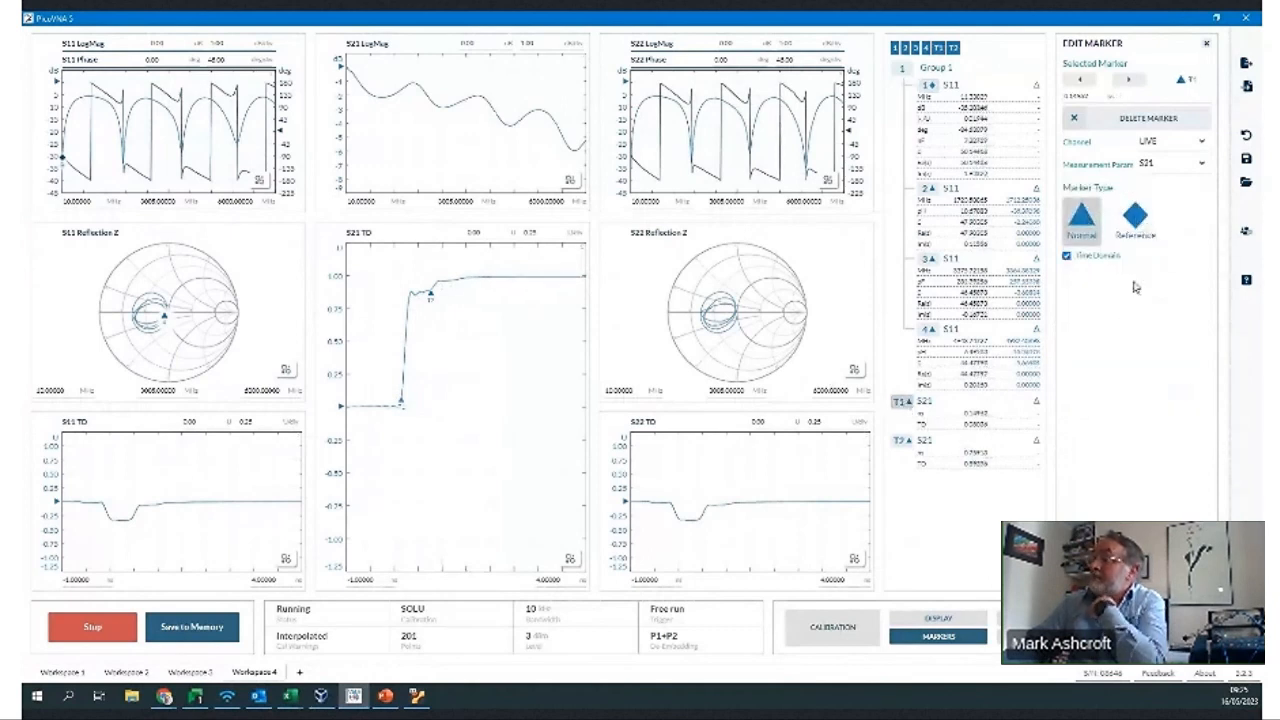
click(1135, 216)
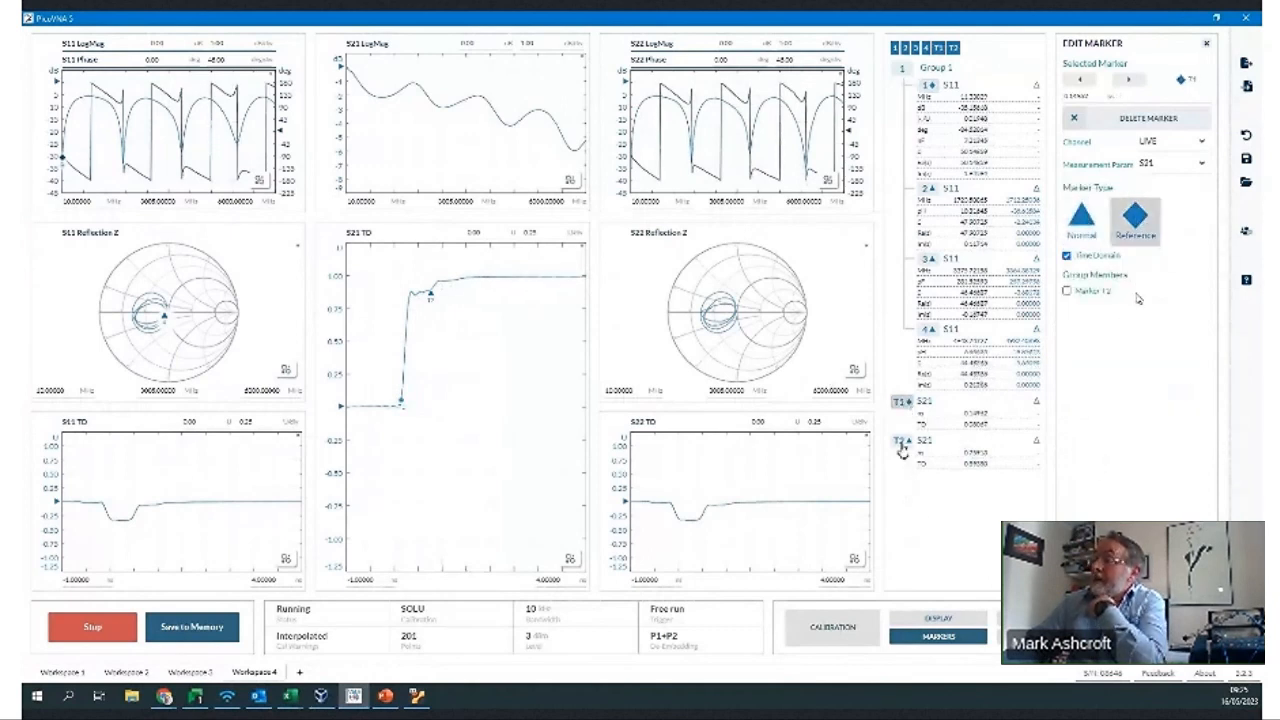
click(1066, 291)
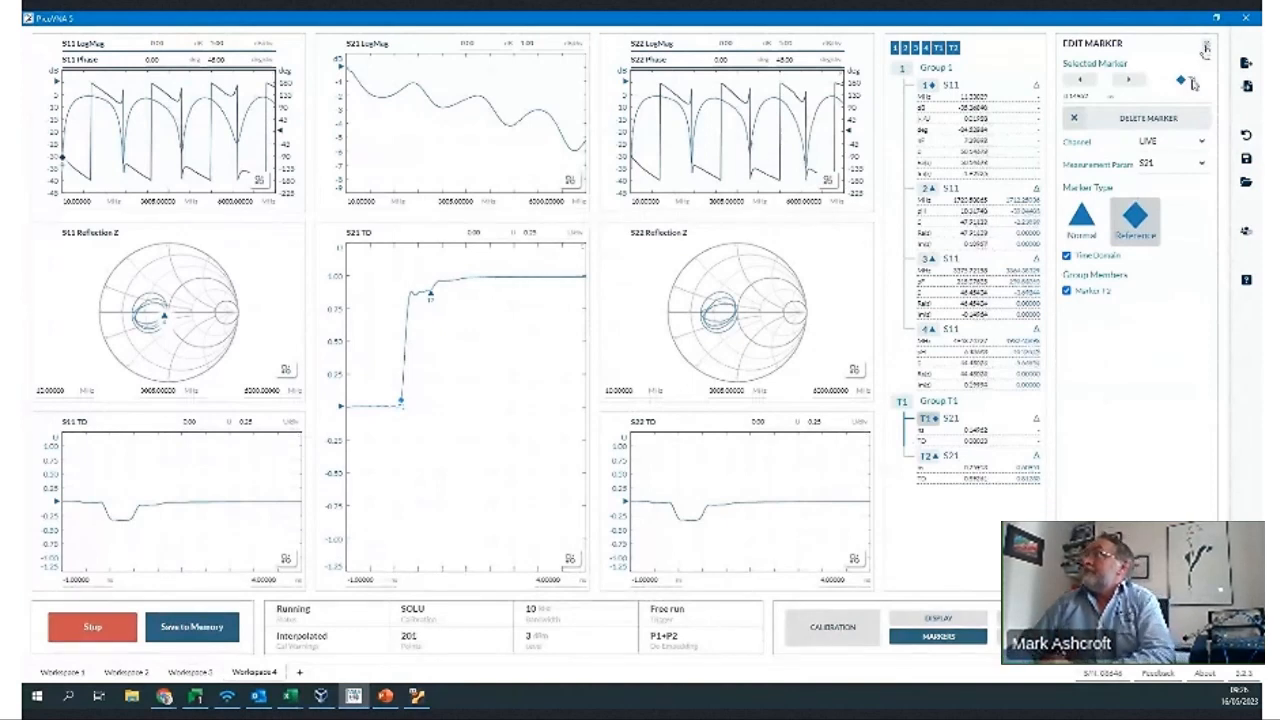
click(1206, 45)
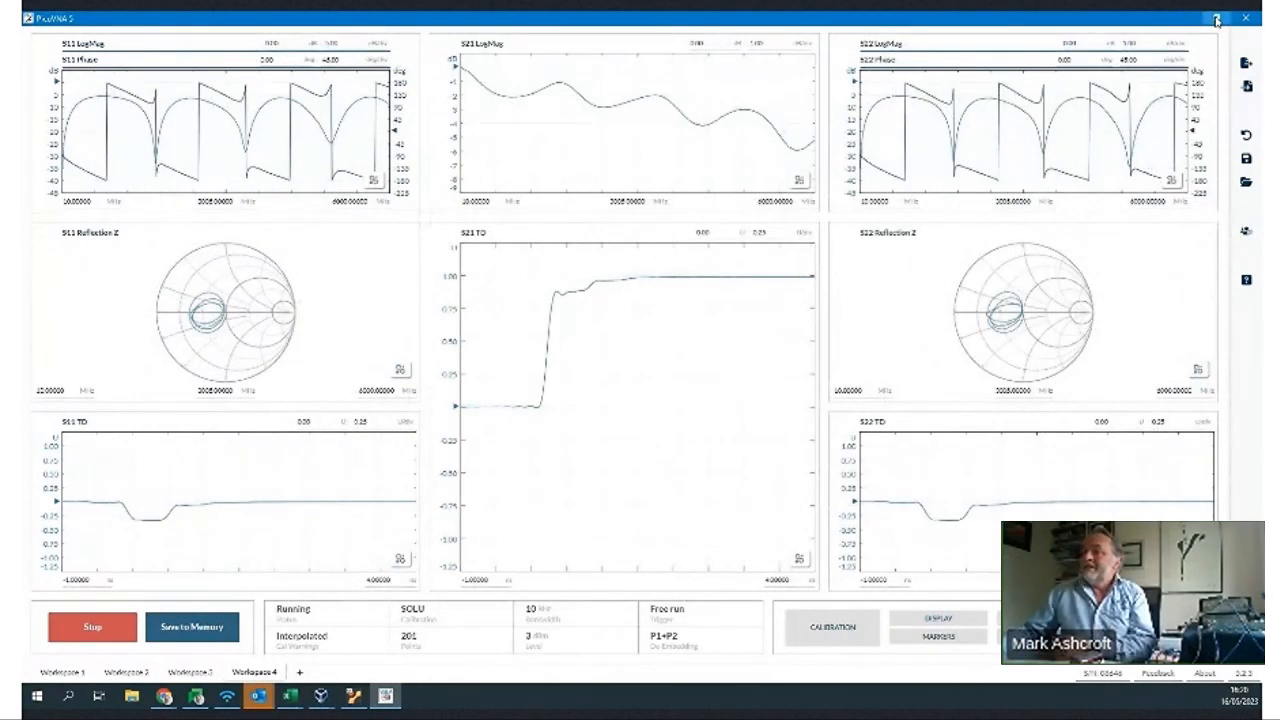
- Minimize PicoVNA 5 and switch to the running Mint Cinnamon virtual machine in VirtualBox, maximizing its window
click(1216, 20)
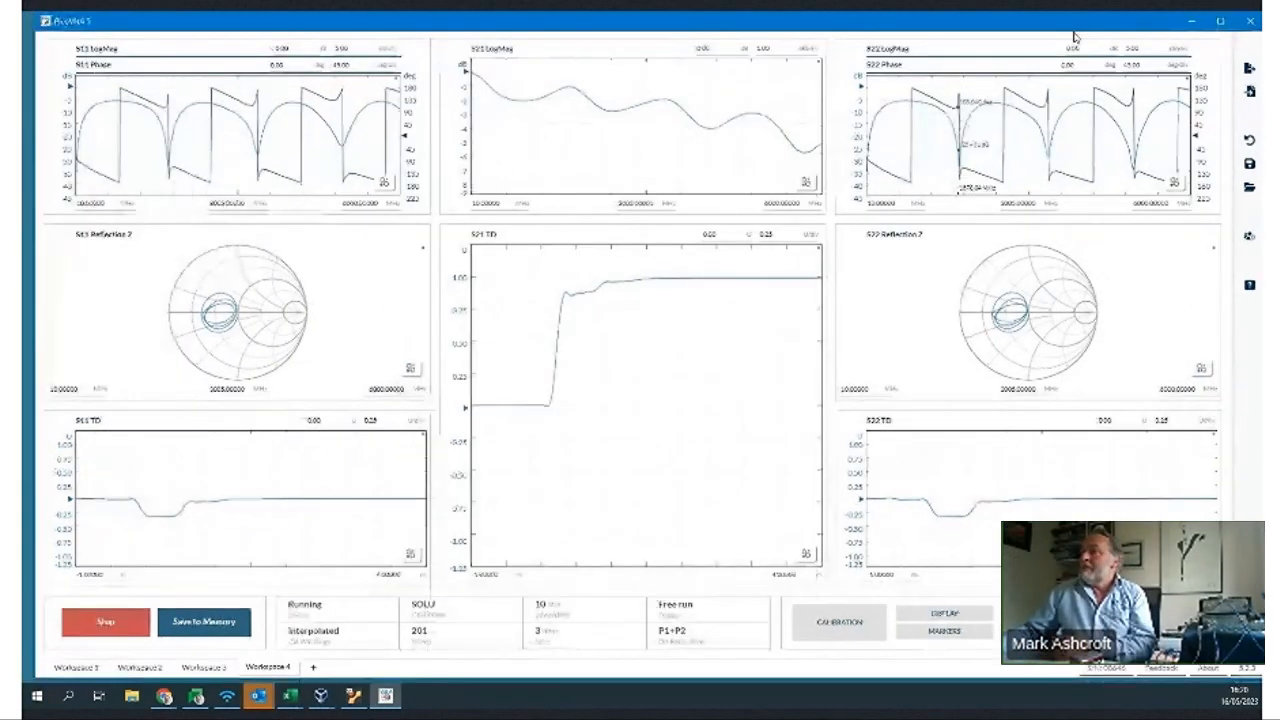
click(1190, 20)
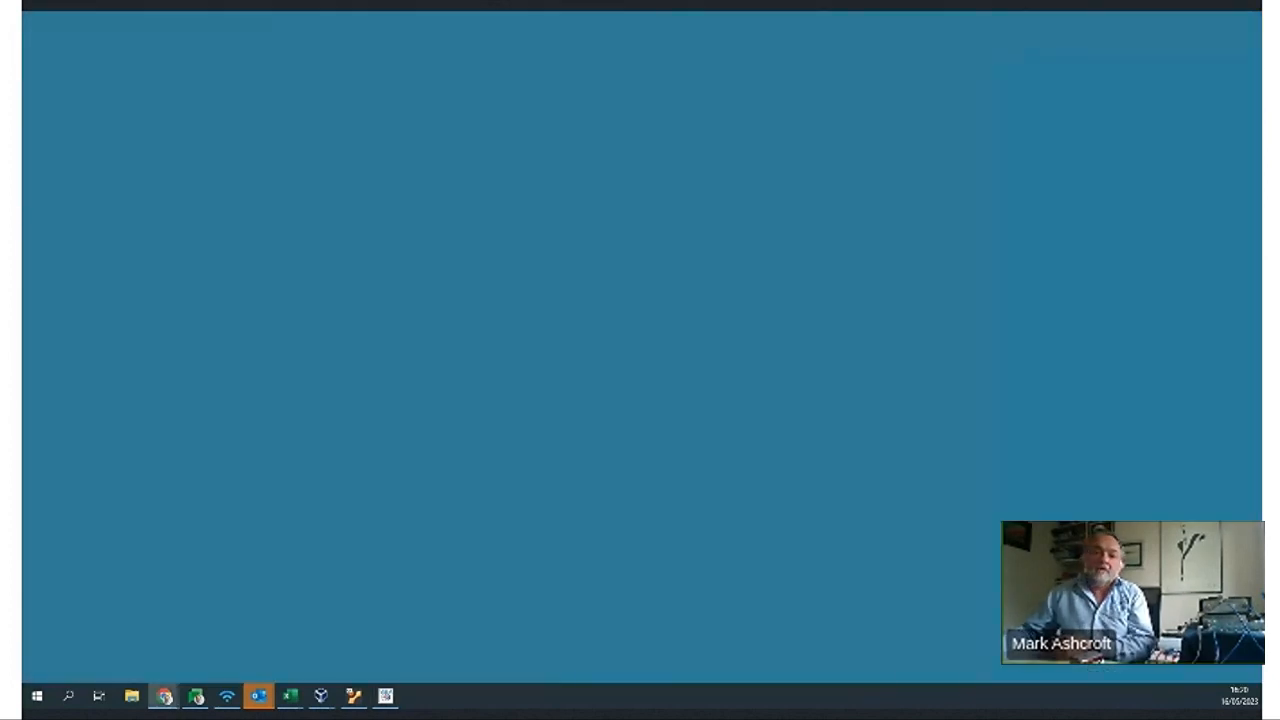
click(353, 696)
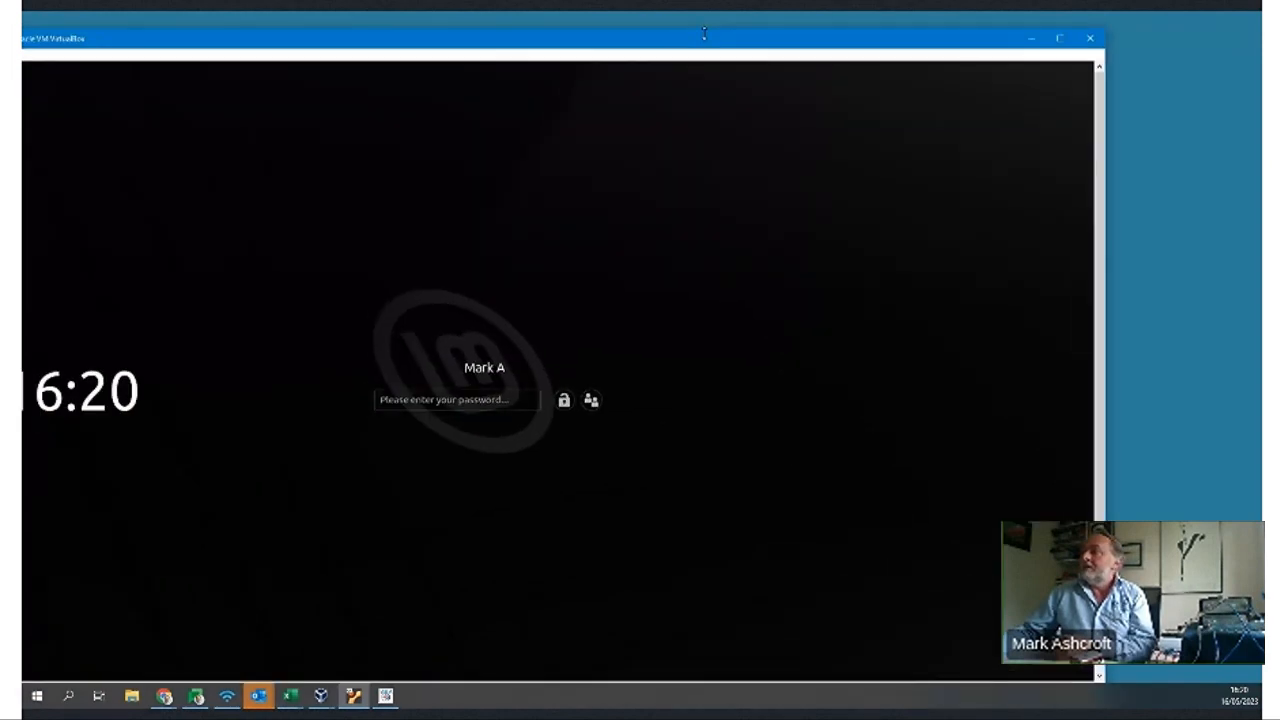
double_click(680, 35)
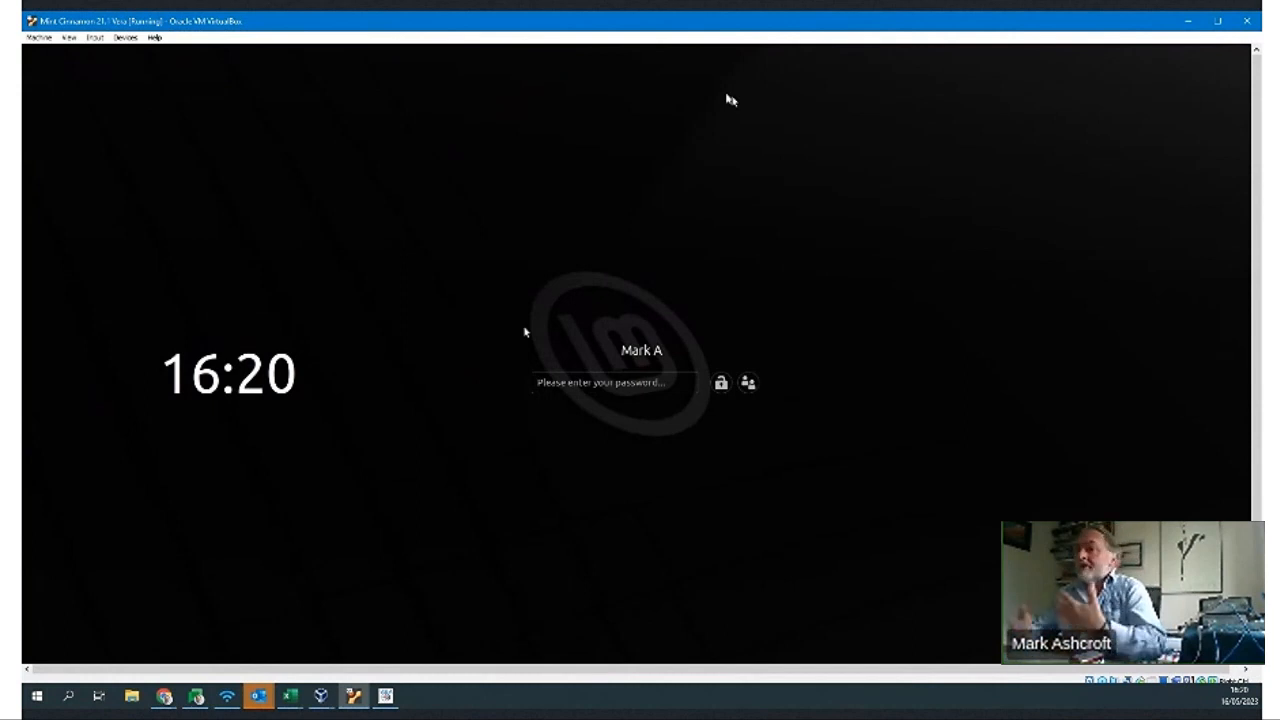
- Unlock the Linux Mint session by entering the account password
click(548, 385)
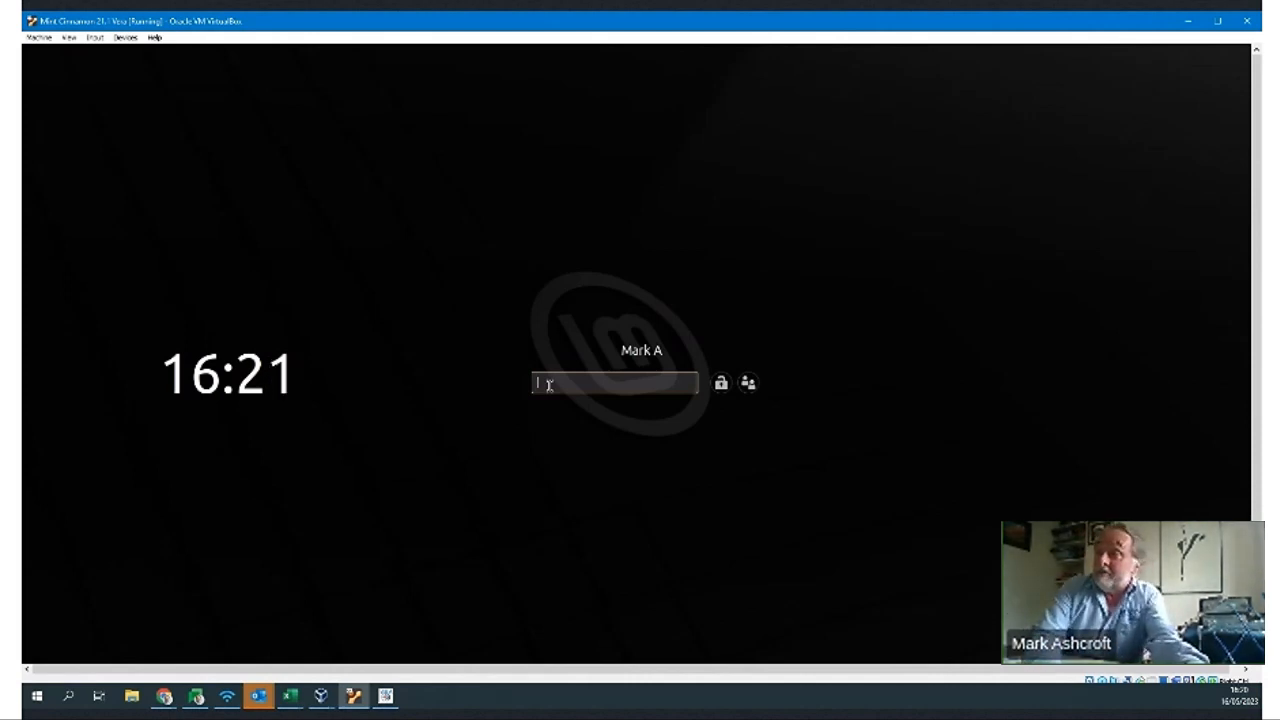
key(Caps_Lock)
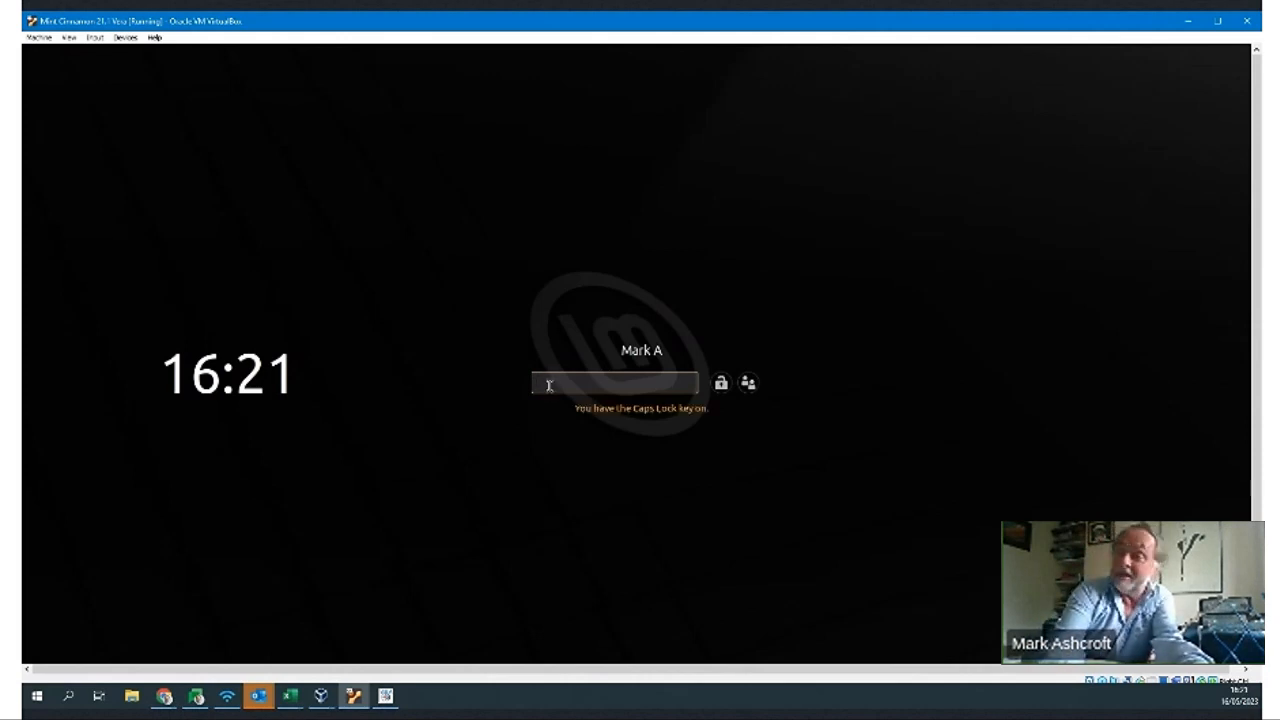
text(•)
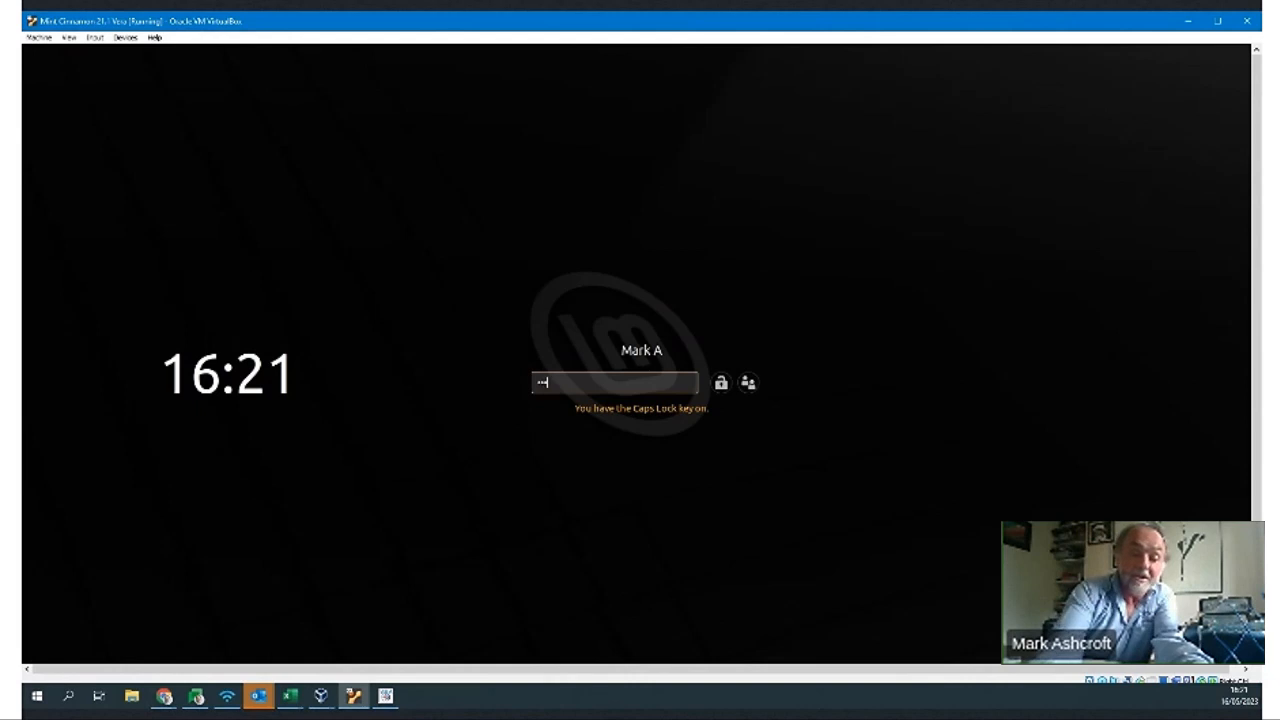
text(••)
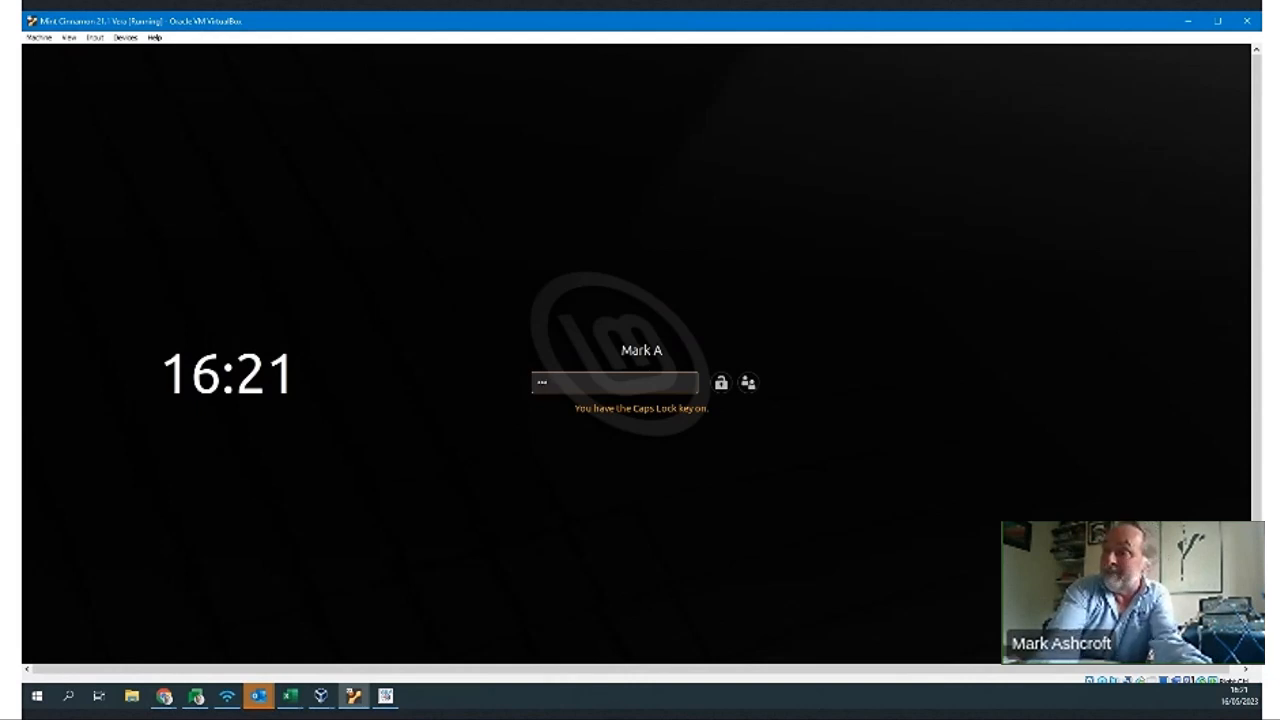
key(Caps_Lock)
text(•)
key(Caps_Lock)
text(•)
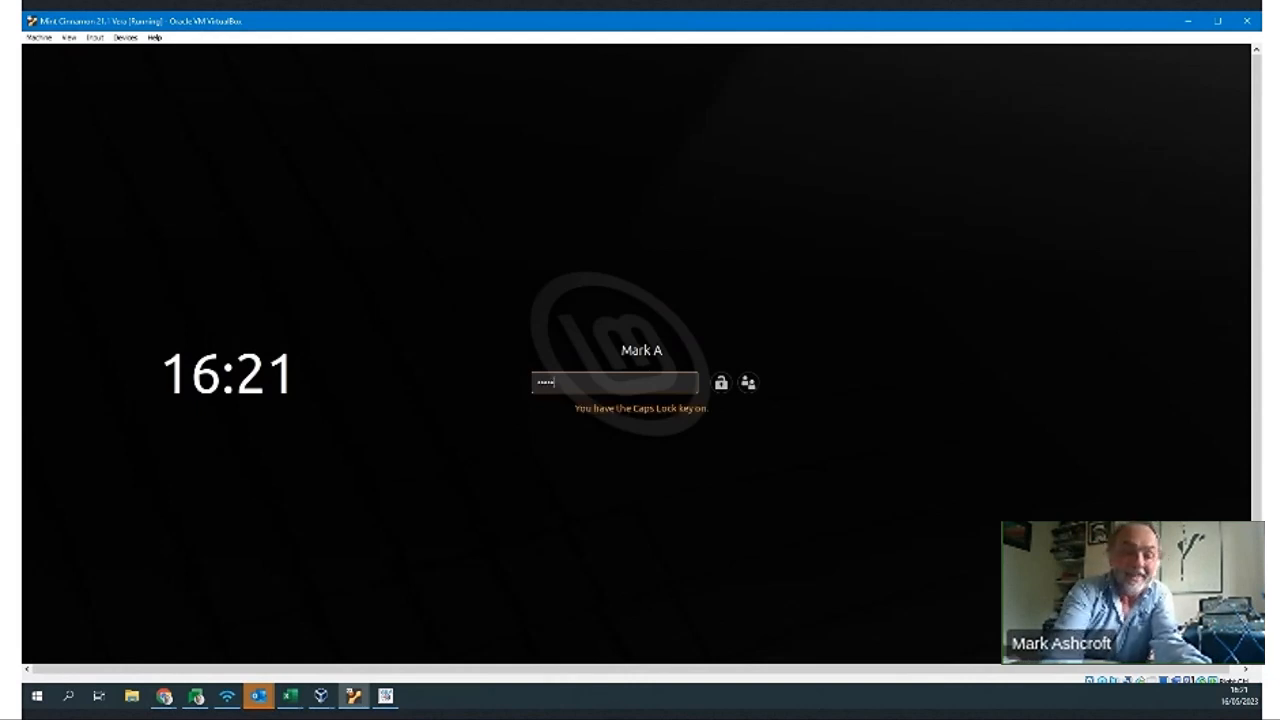
key(Caps_Lock)
text(•••)
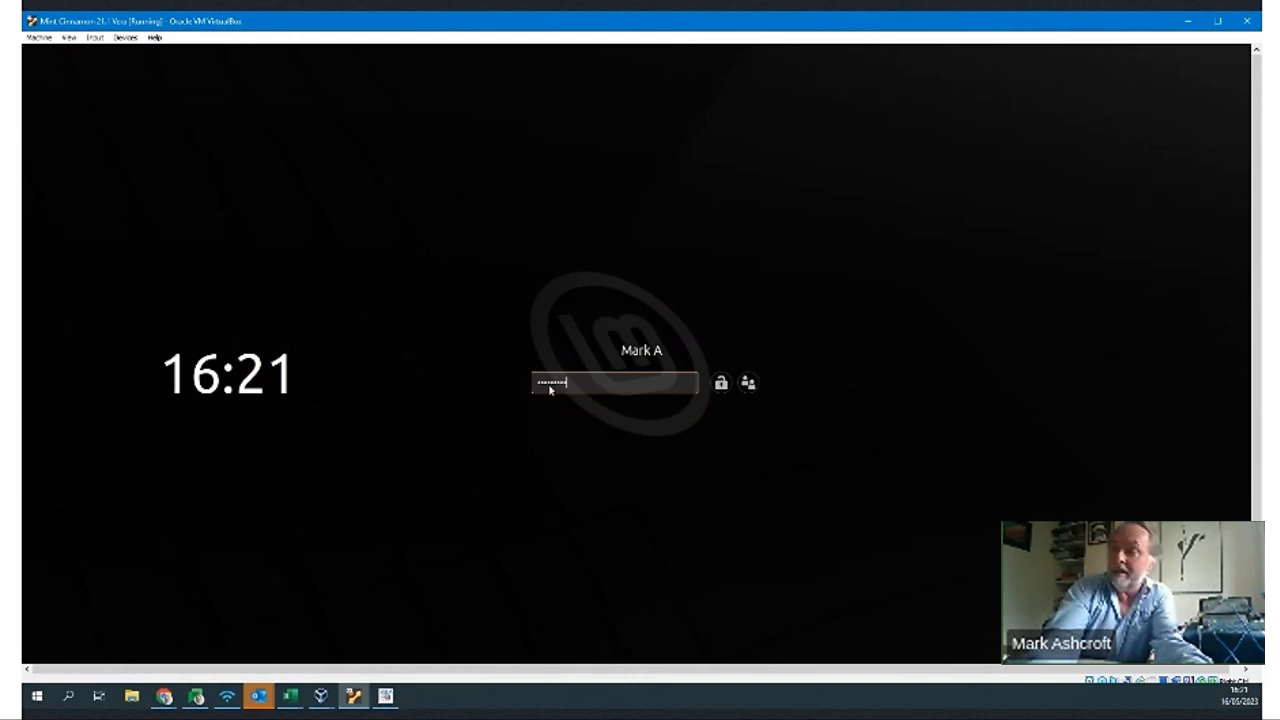
key(Return)
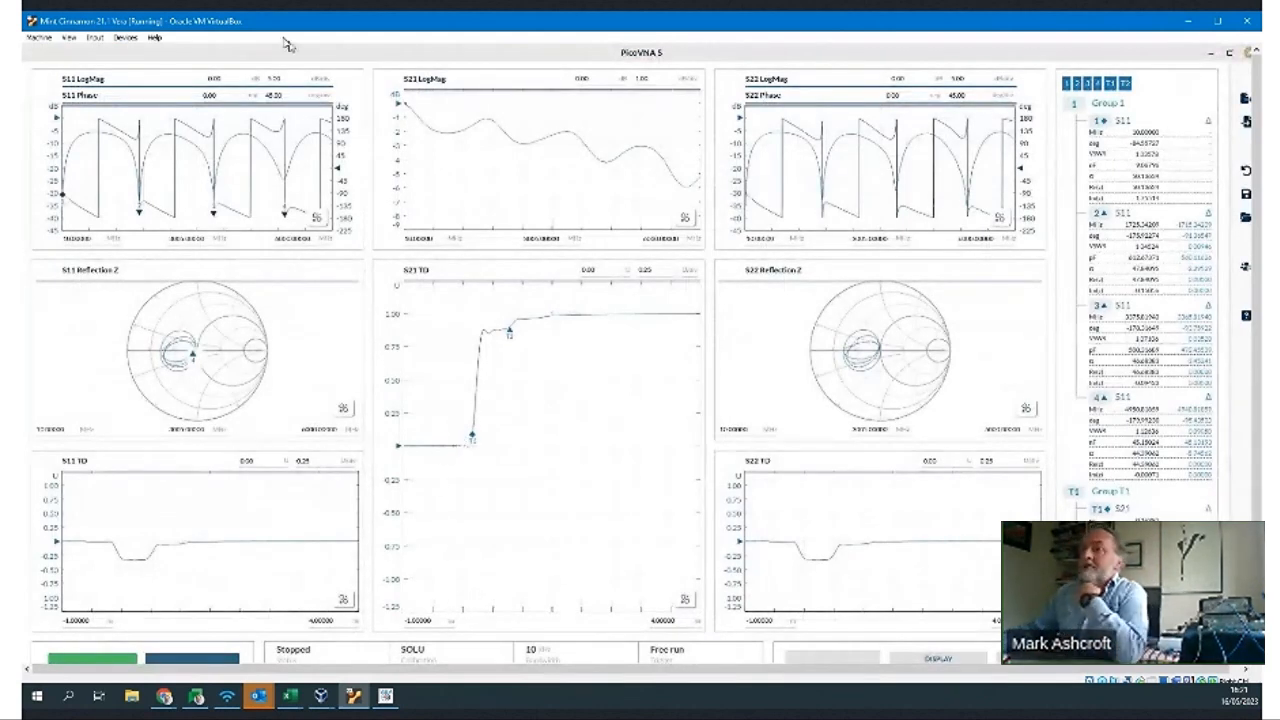
- Switch the virtual machine window to full-screen mode and confirm the change
click(67, 38)
click(83, 56)
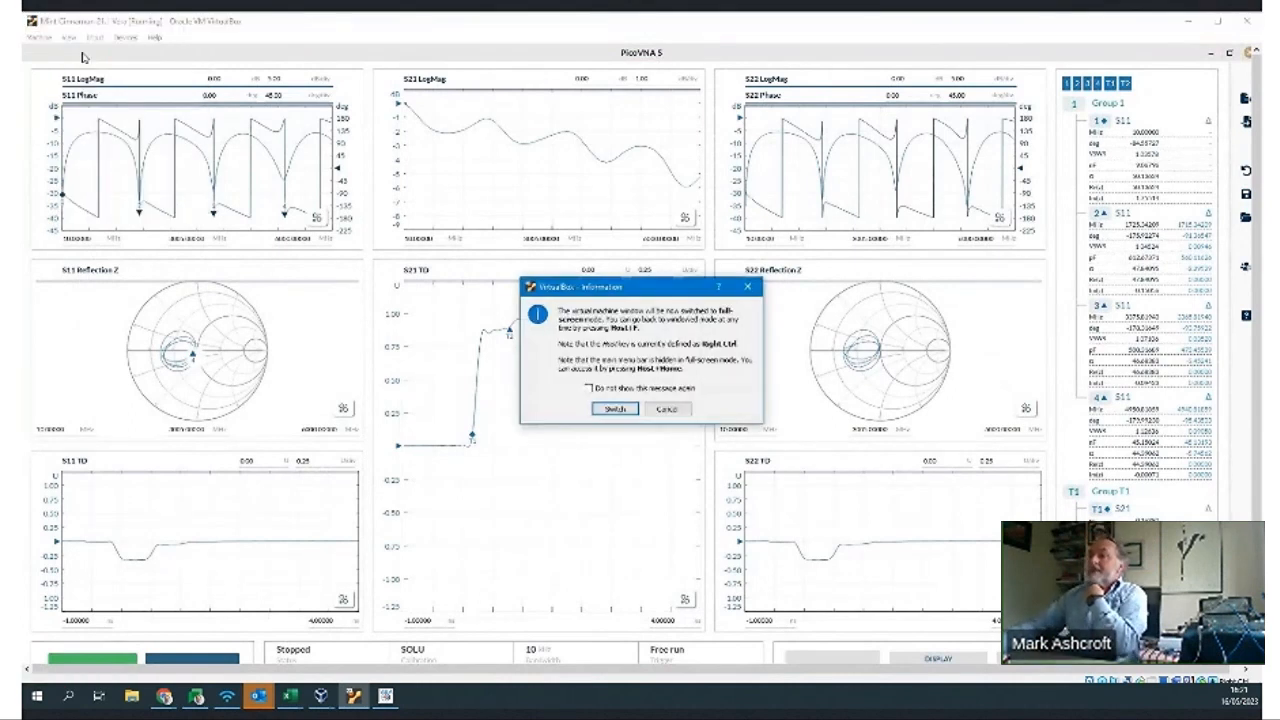
click(605, 410)
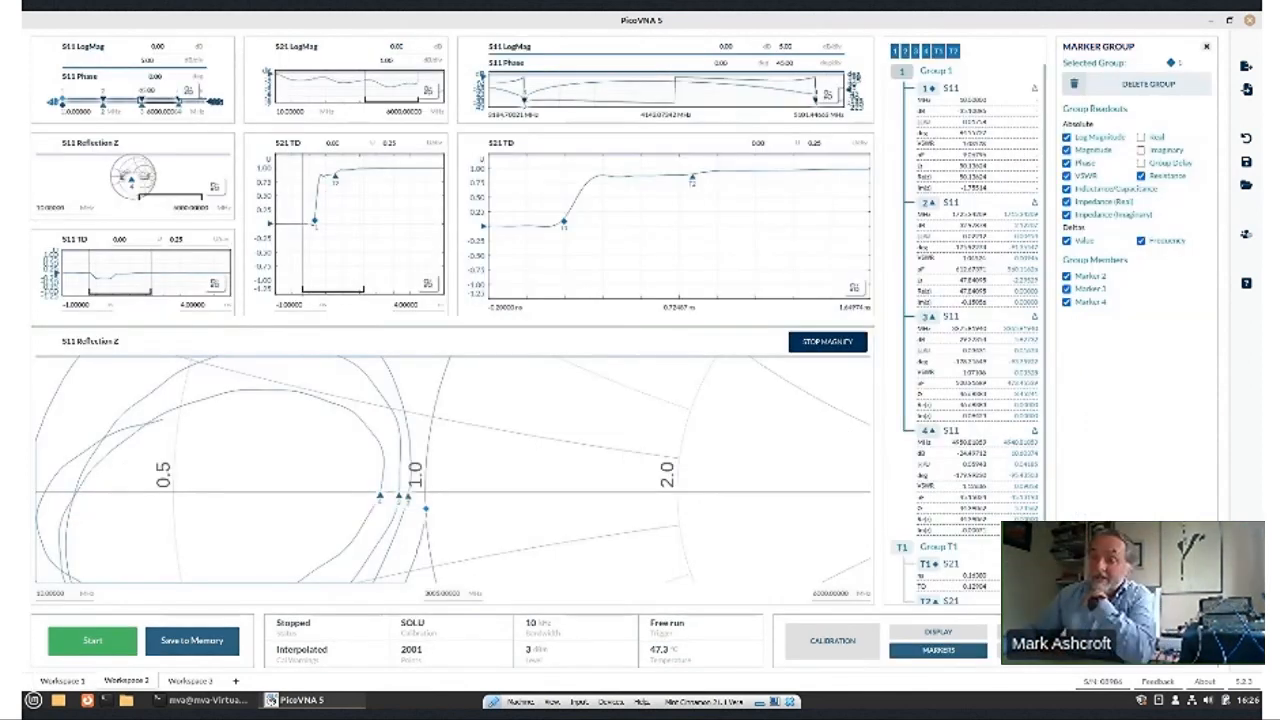
- Open Workspace 3 in the Linux PicoVNA 5 session and start its measurement
click(190, 681)
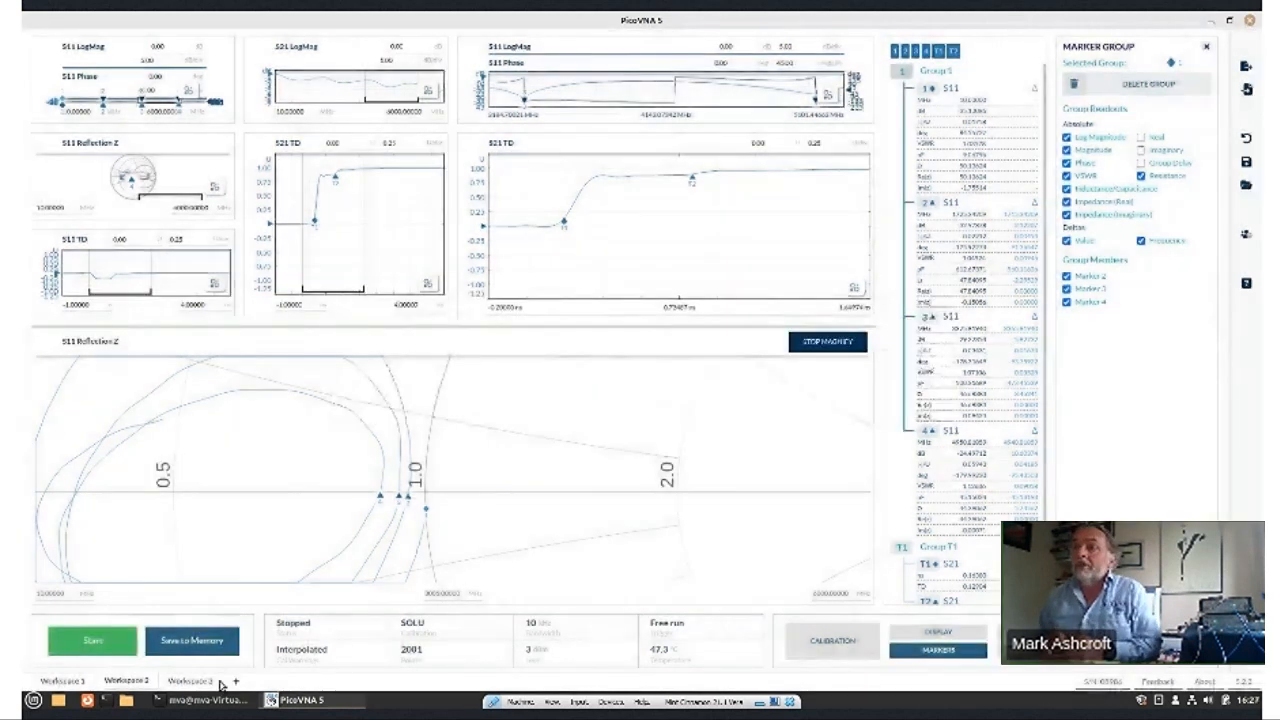
click(219, 681)
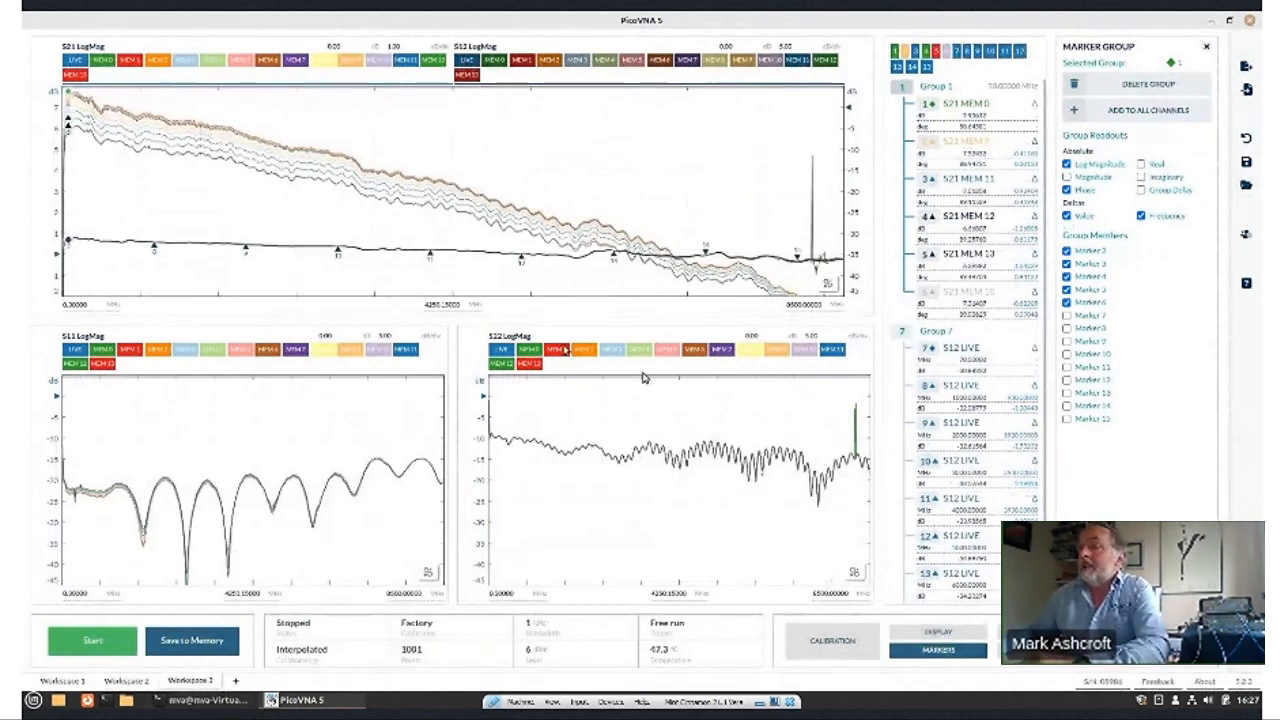
click(110, 648)
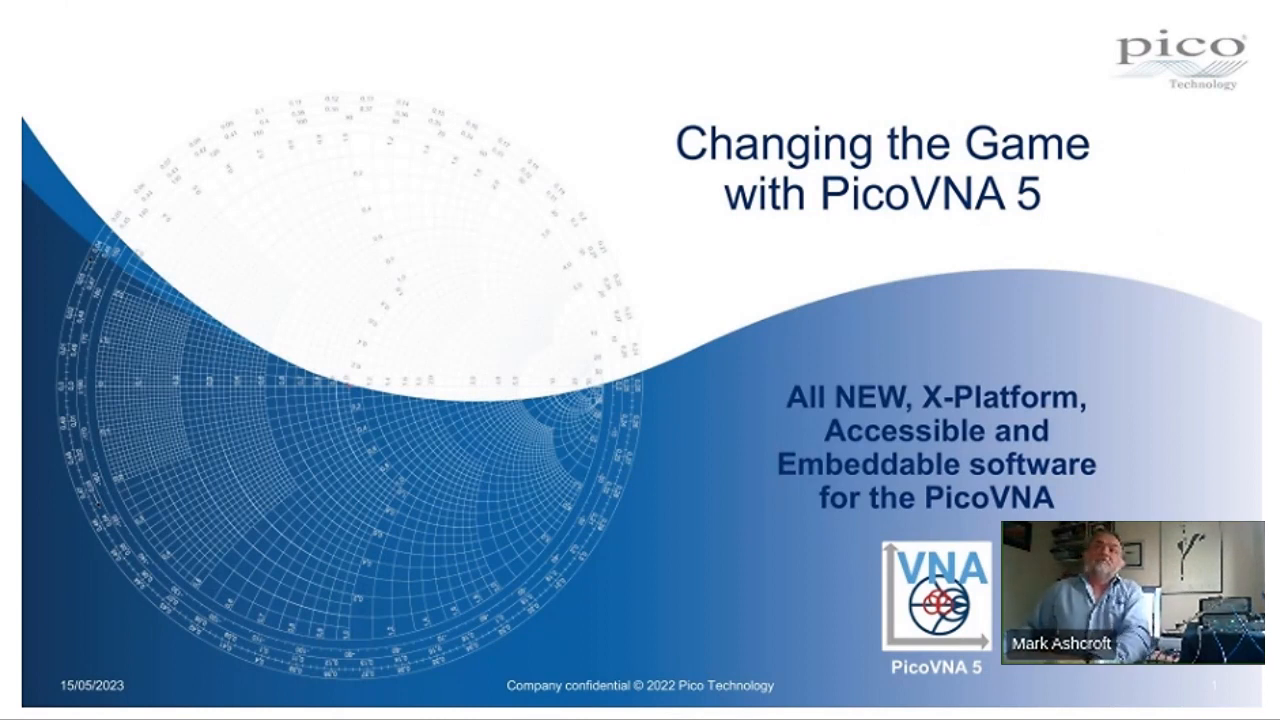
key(Right)
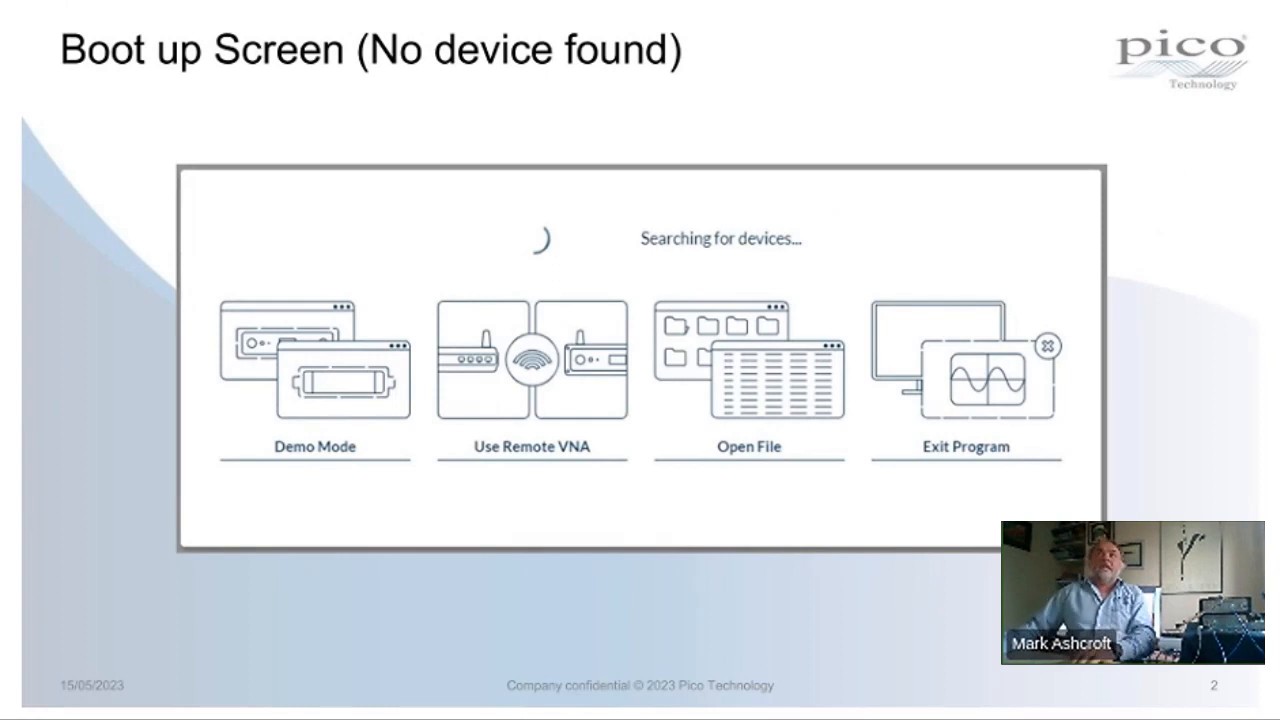